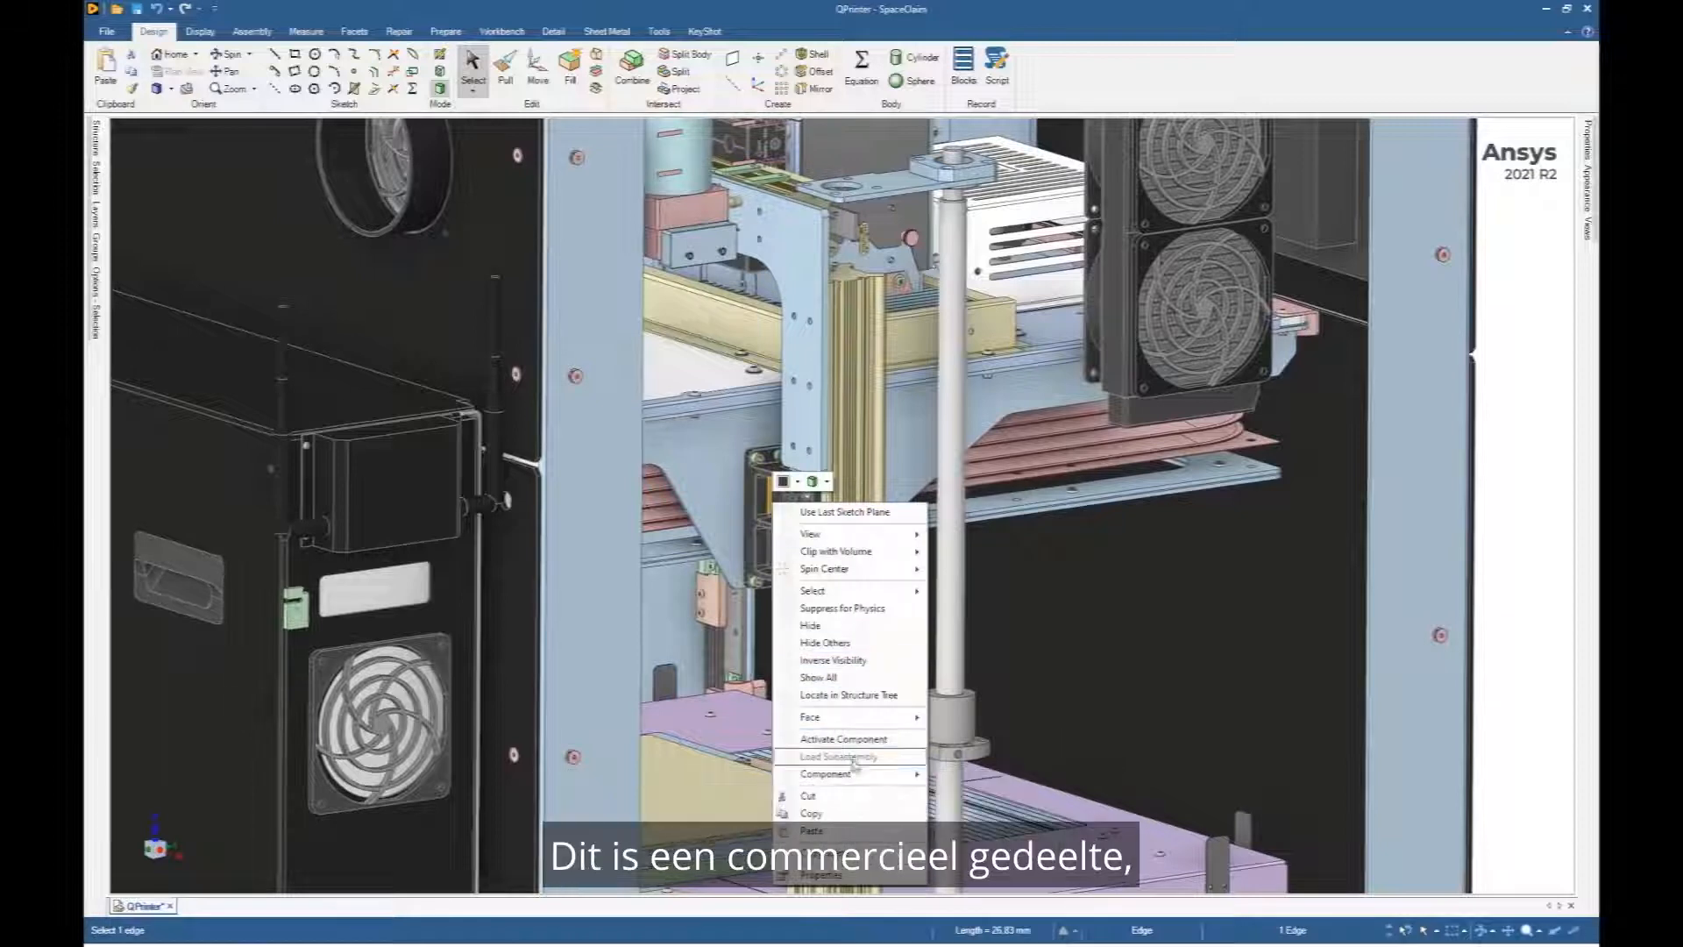
- Open the bracket component of the printer assembly separately so it can be simulated in Ansys Discovery
{"action": "mouse_move", "coordinate": [833, 773]}
{"action": "left_click", "coordinate": [962, 784]}
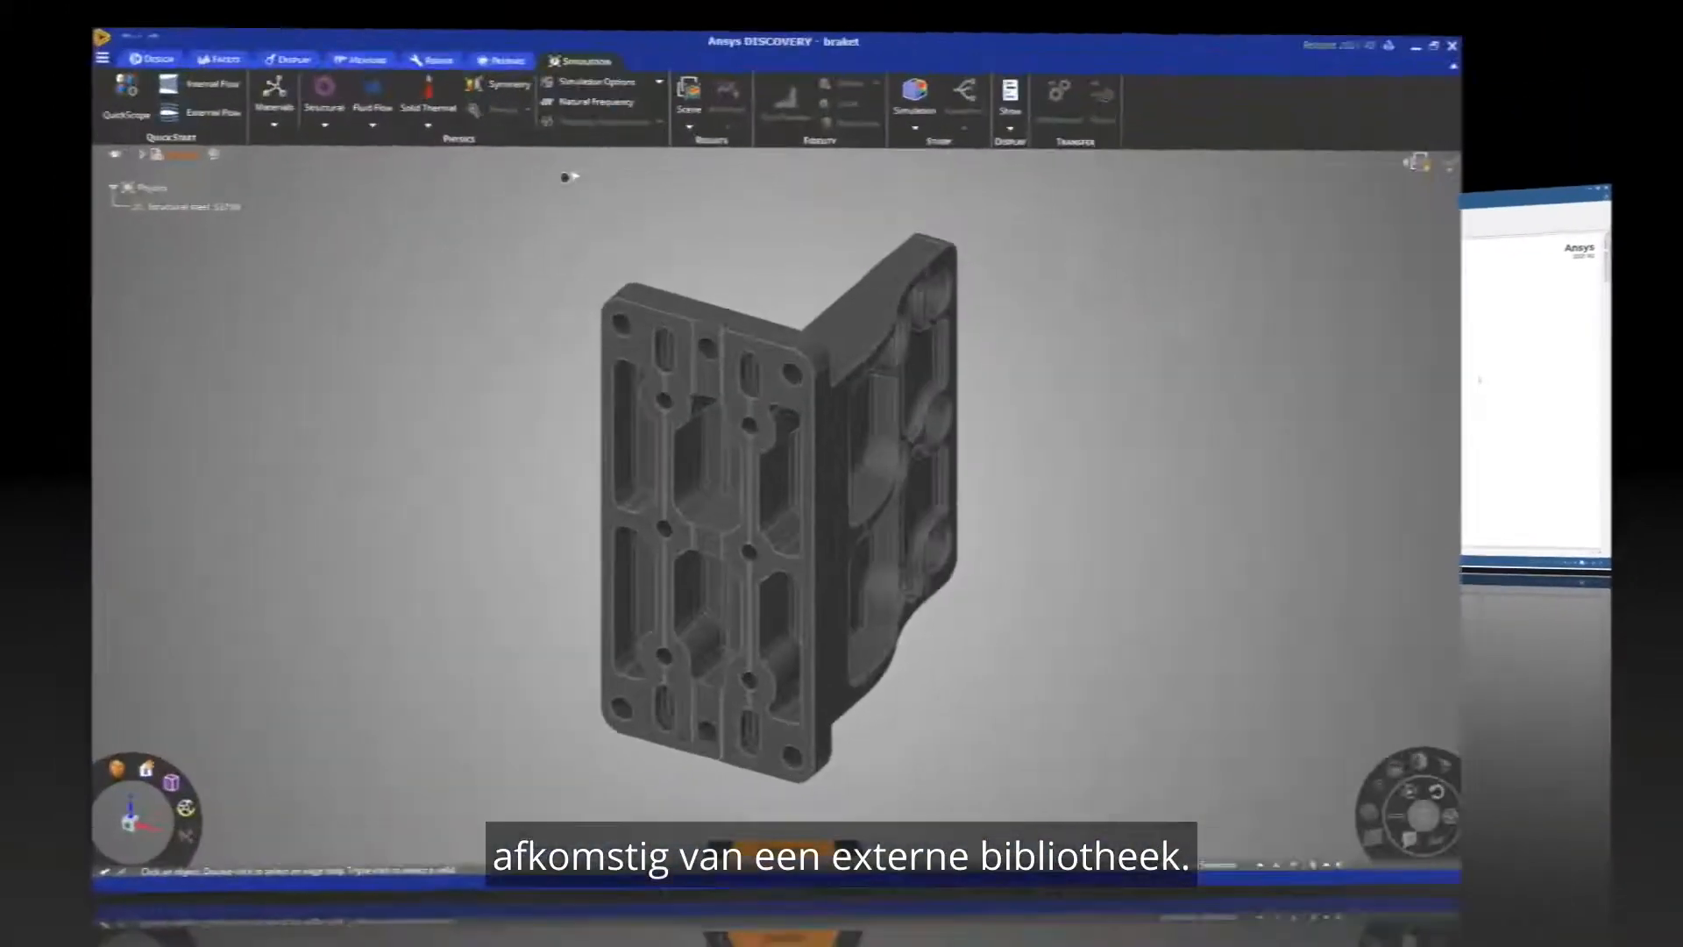
- Start a structural mass condition and select the three round holes along the mounting plate's upper edge
{"action": "right_click", "coordinate": [565, 177]}
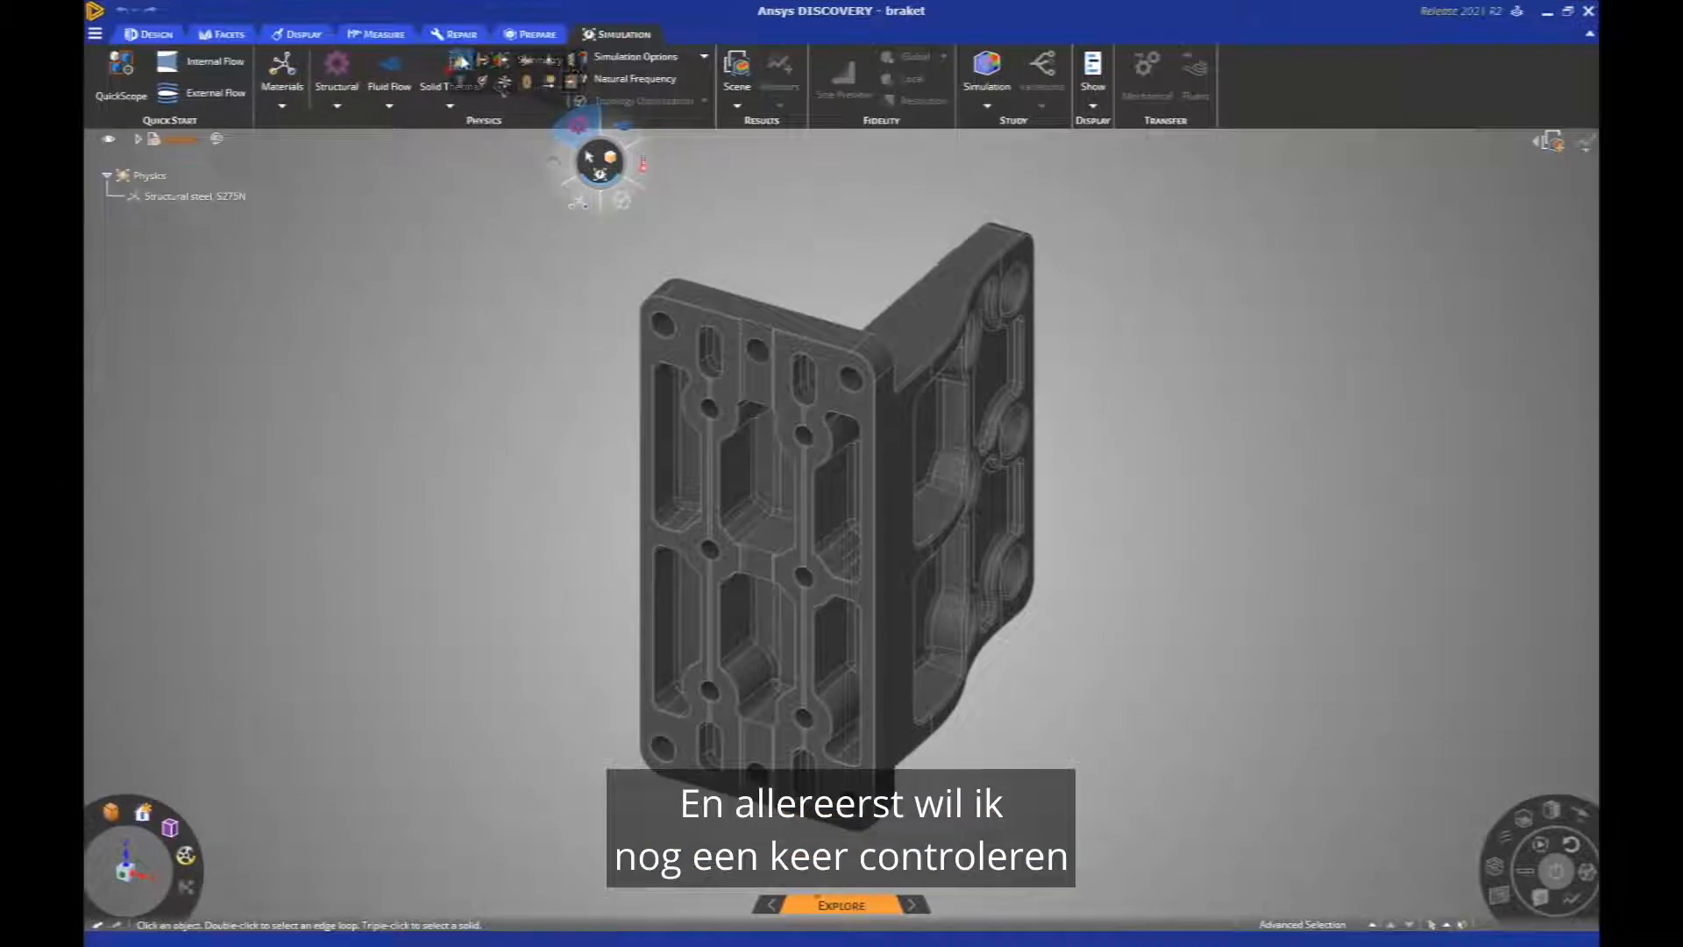
{"action": "left_click", "coordinate": [462, 60]}
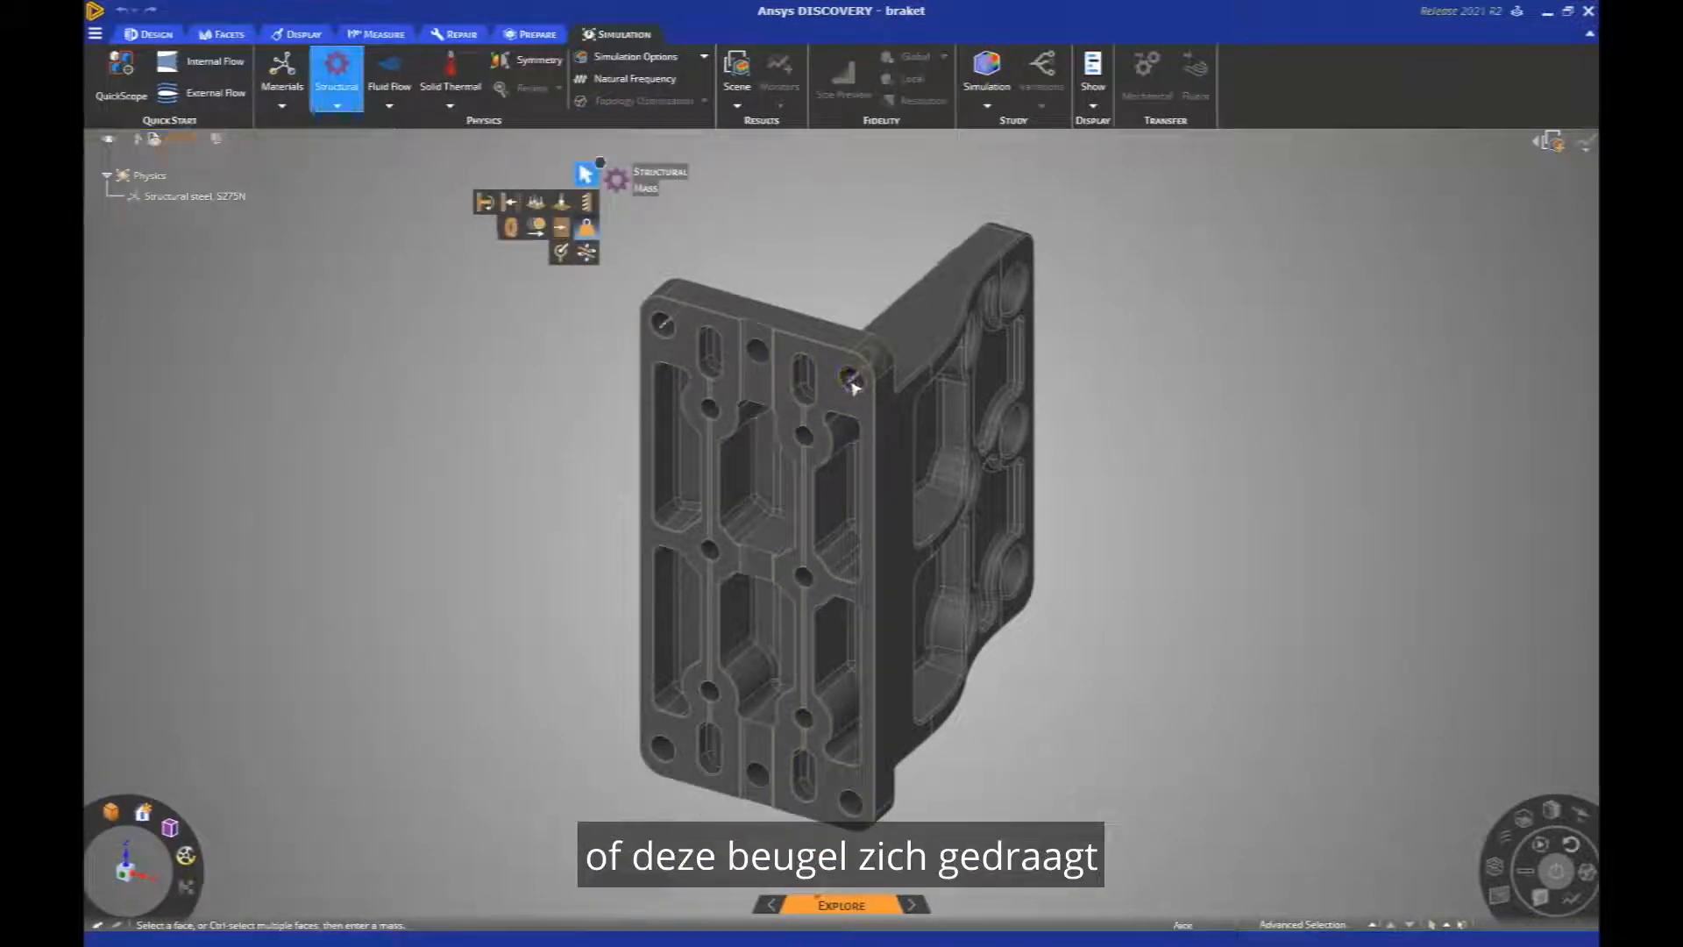
{"action": "left_click", "coordinate": [851, 381]}
{"action": "scroll", "coordinate": [855, 385], "scroll_direction": "up", "scroll_amount": 5}
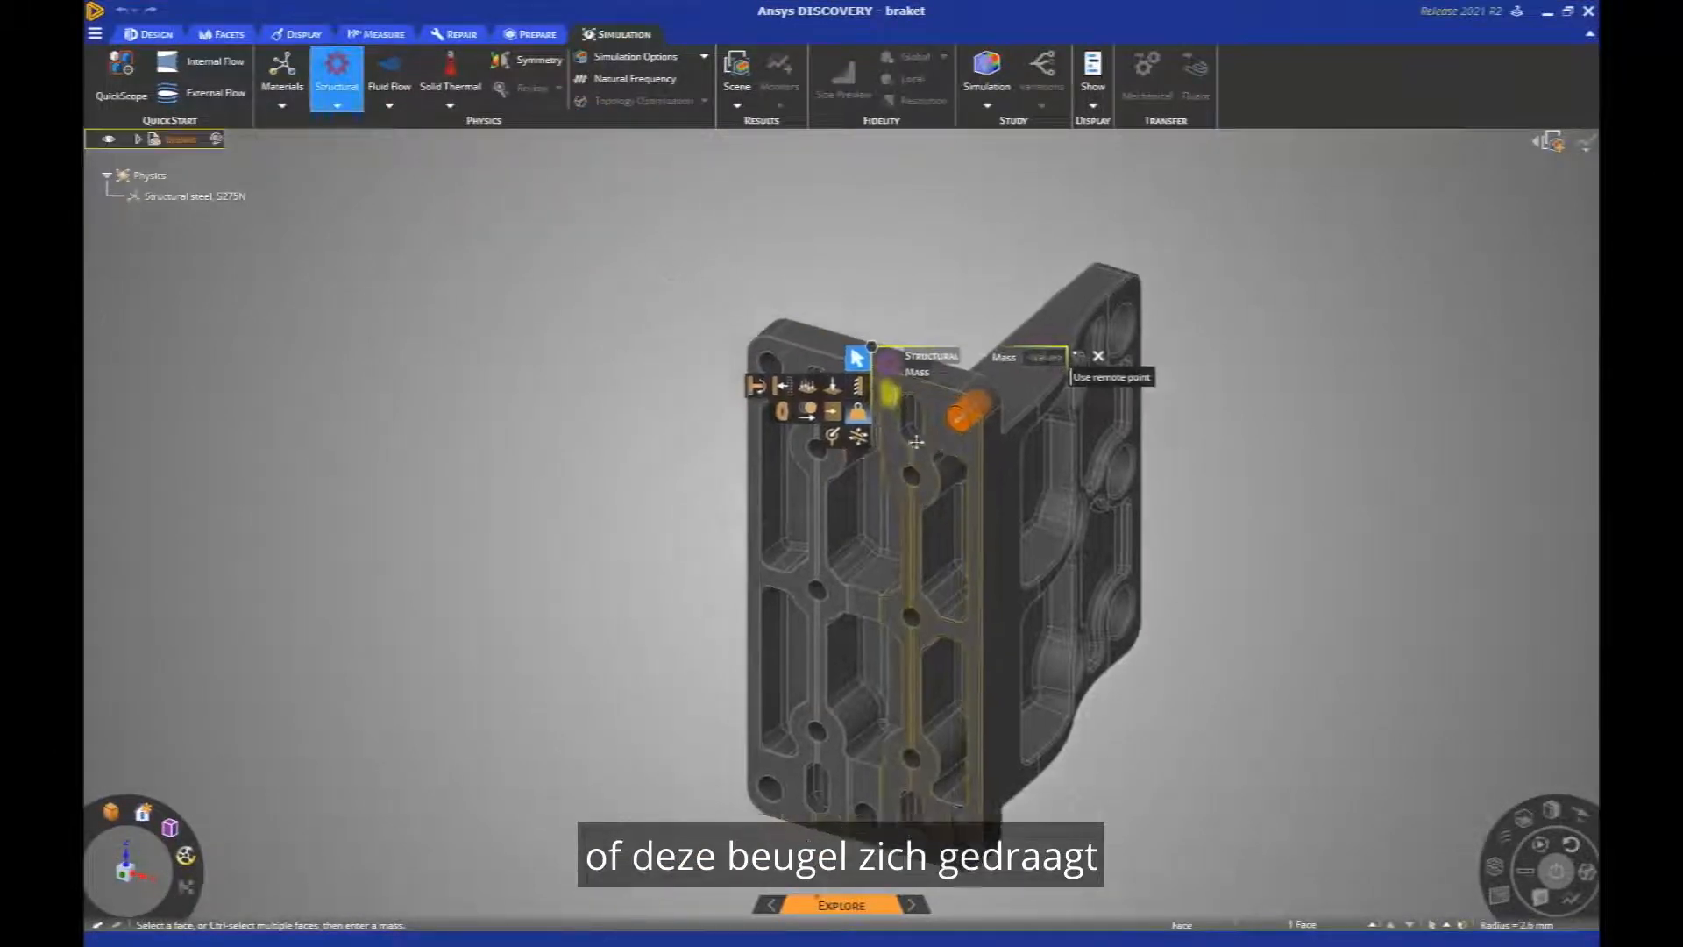
{"action": "left_click", "coordinate": [821, 416], "text": "ctrl"}
{"action": "left_click", "coordinate": [589, 357], "text": "ctrl"}
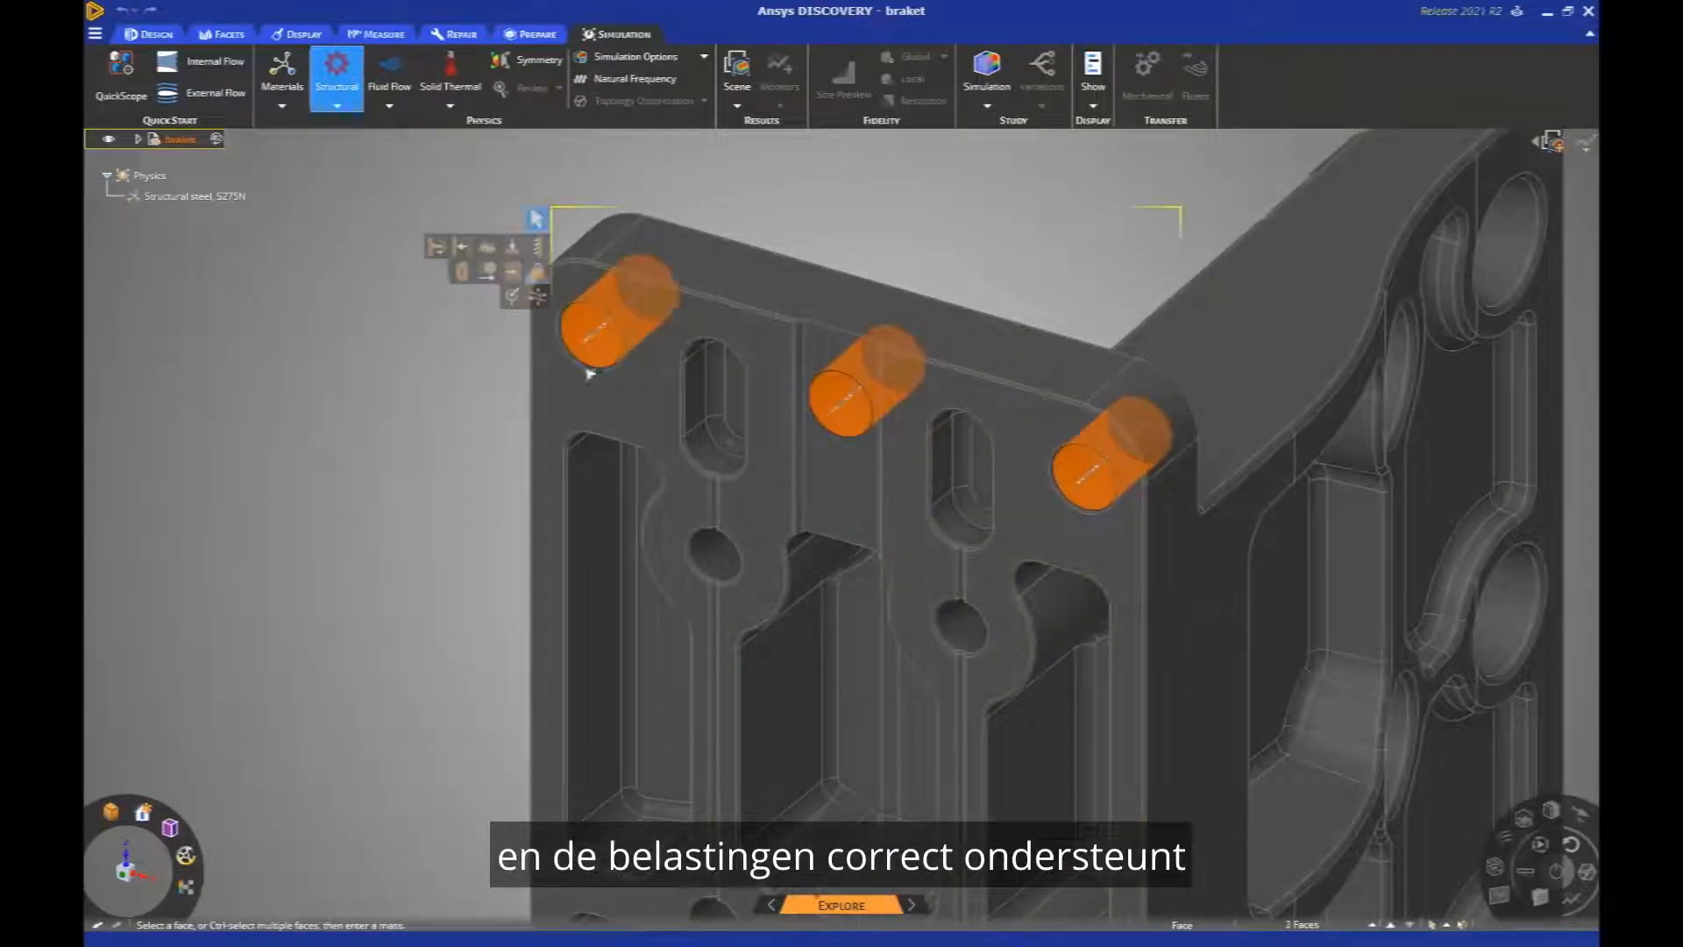
- Add the three round holes along the mounting plate's lower edge to the mass selection
{"action": "middle_click_drag", "start_coordinate": [692, 413], "coordinate": [613, 197], "text": "shift"}
{"action": "middle_click_drag", "start_coordinate": [695, 551], "coordinate": [687, 66], "text": "shift"}
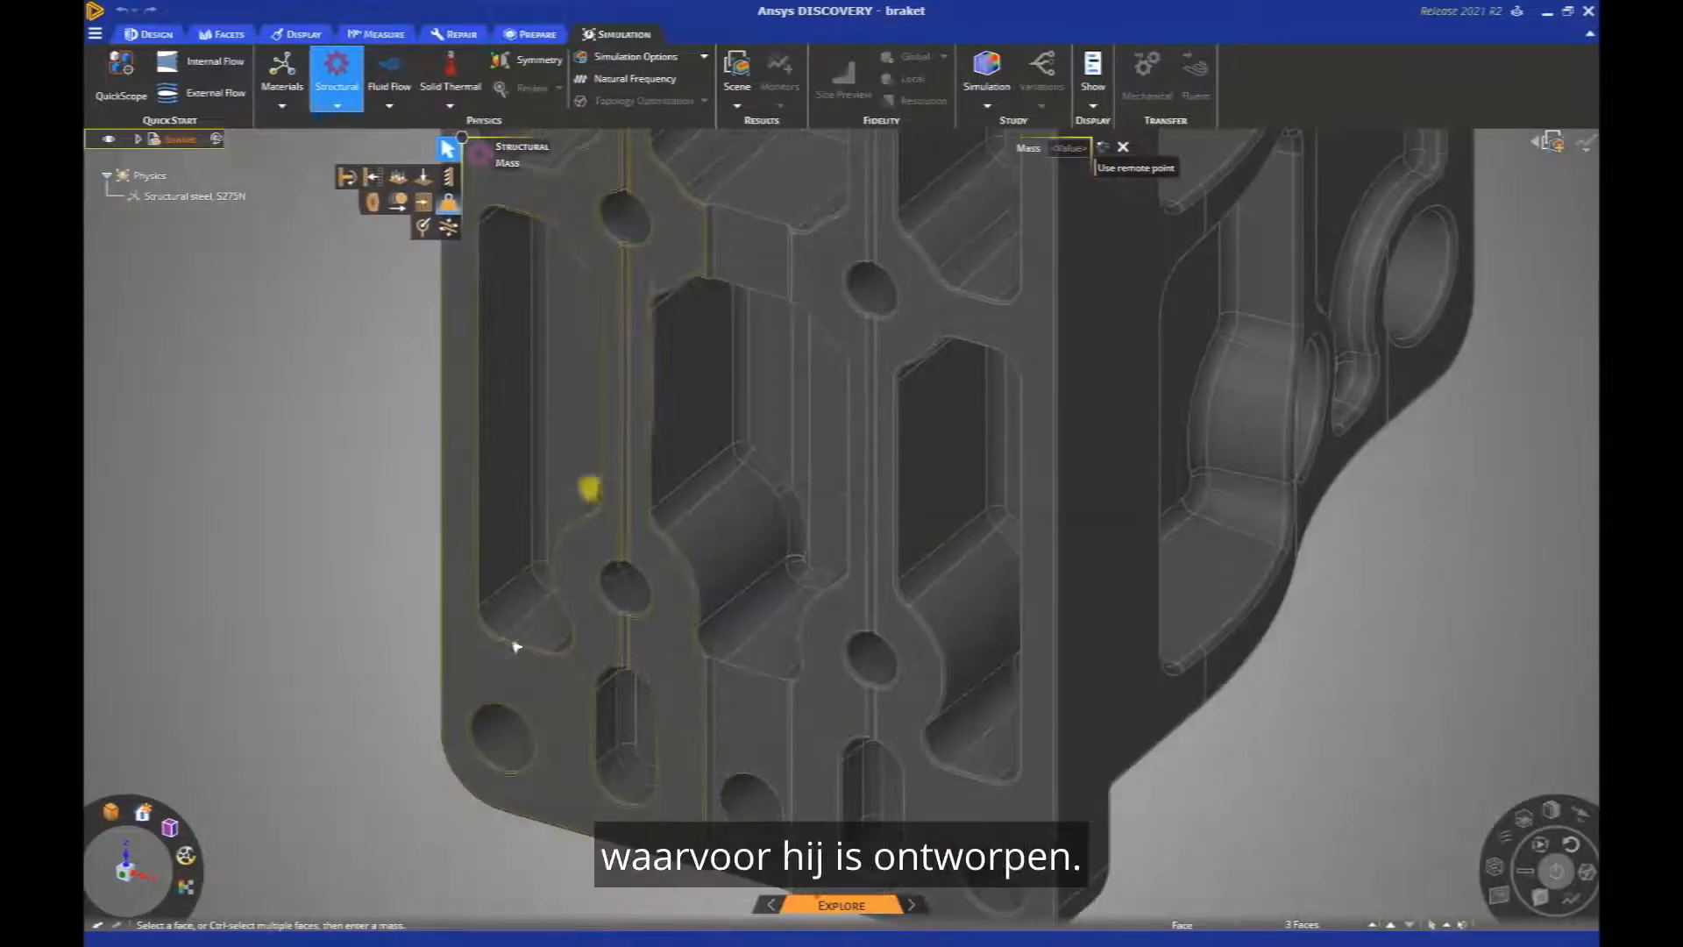
{"action": "left_click", "coordinate": [504, 728], "text": "ctrl"}
{"action": "left_click", "coordinate": [750, 793], "text": "ctrl"}
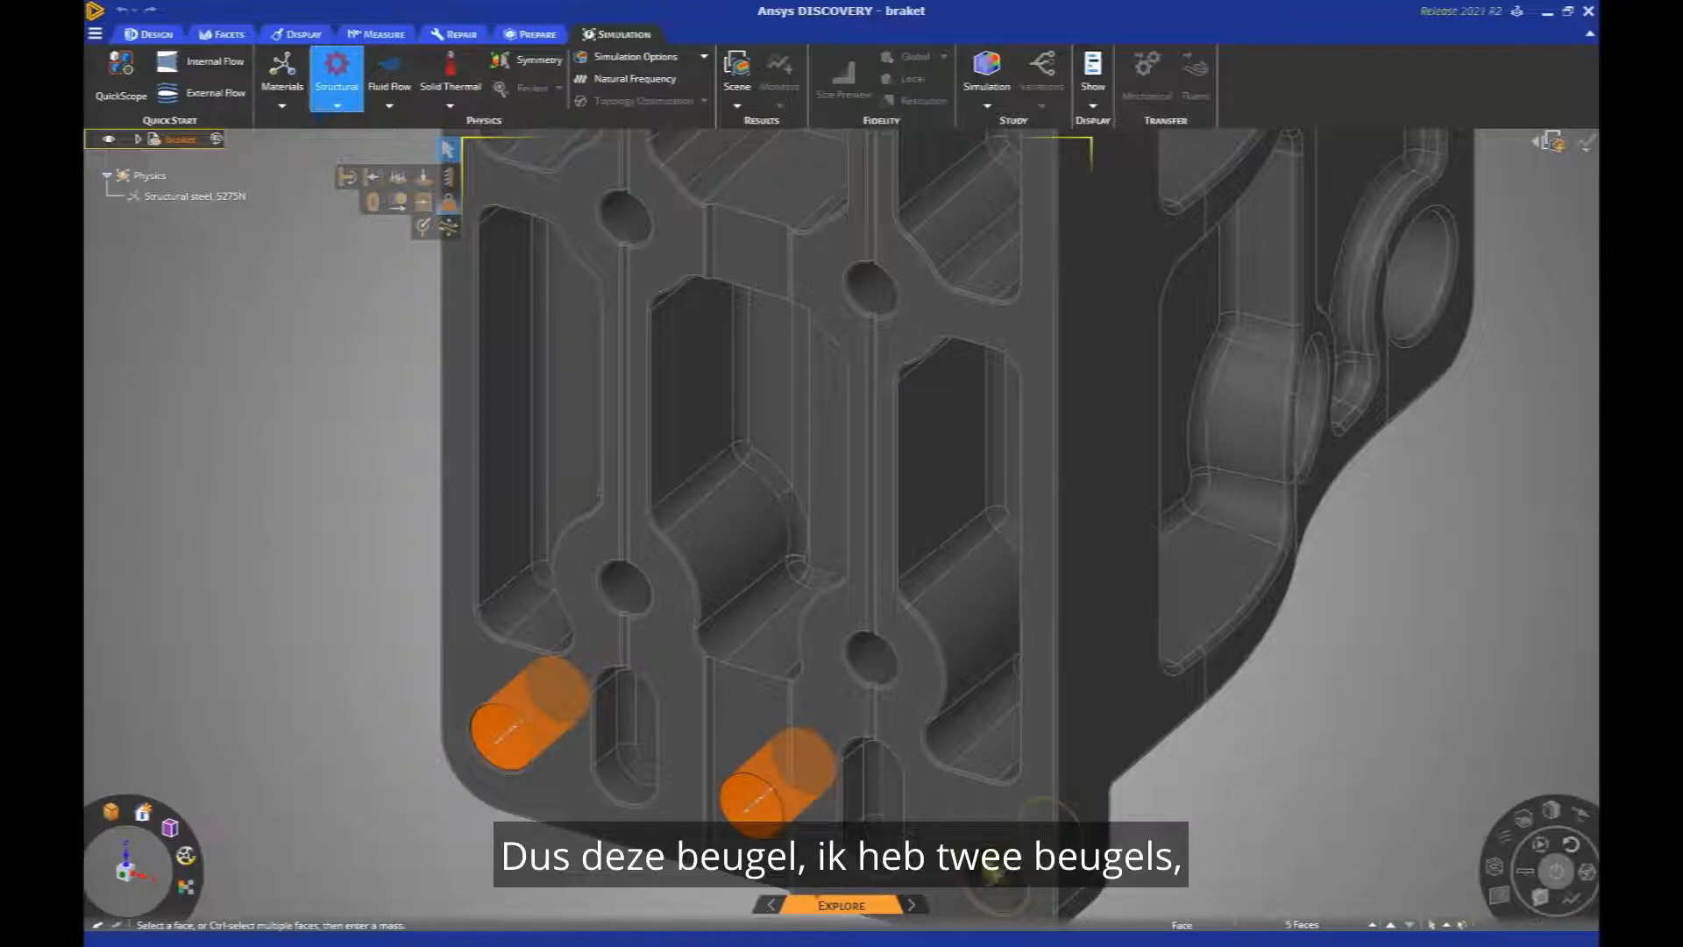
{"action": "left_click", "coordinate": [999, 868], "text": "ctrl"}
{"action": "scroll", "coordinate": [759, 556], "scroll_direction": "down", "scroll_amount": 5}
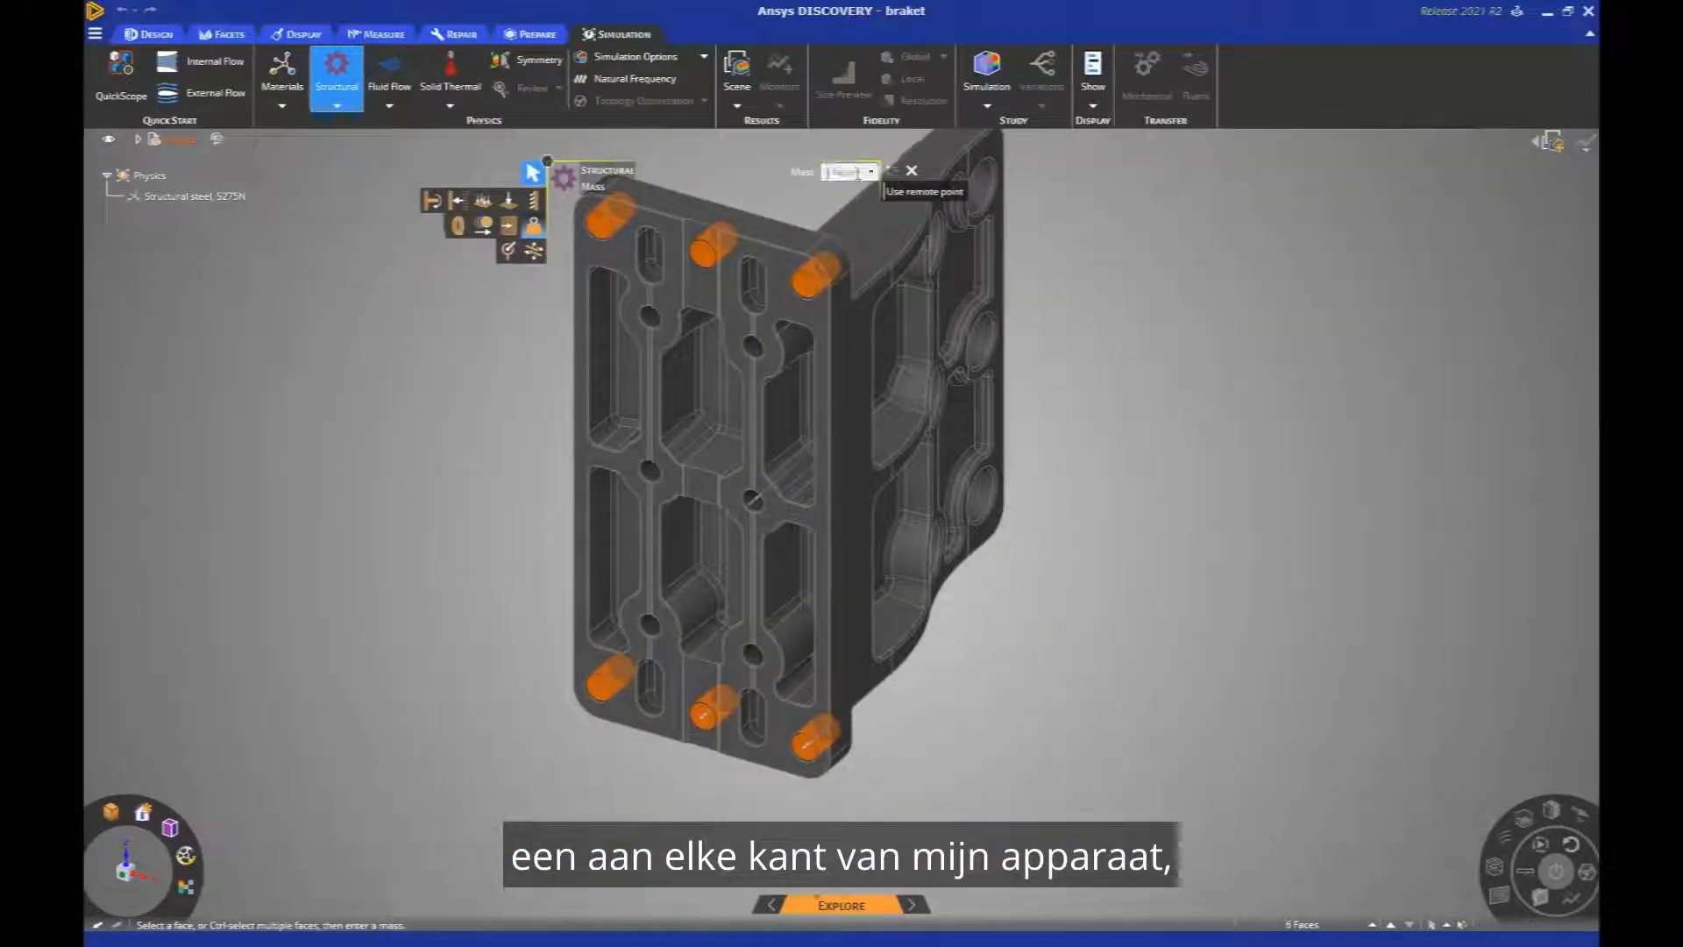
- Set the mass to 5 kg on a remote point with its X coordinate at -0.14 m
{"action": "left_click", "coordinate": [911, 199]}
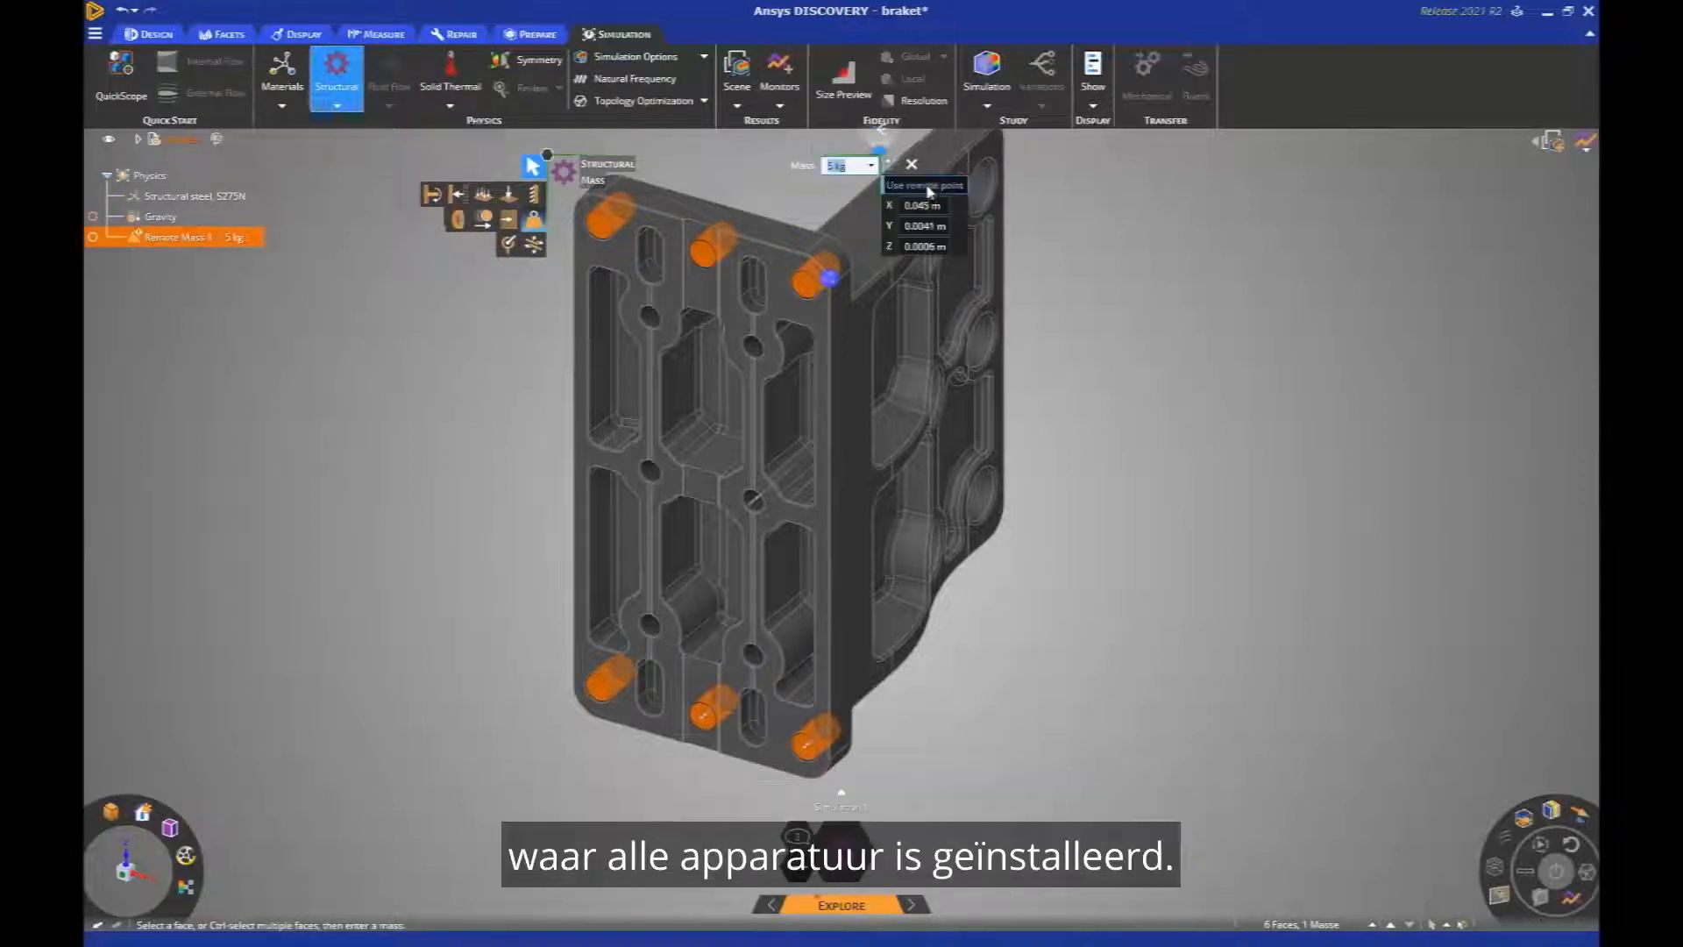
{"action": "left_click", "coordinate": [933, 204]}
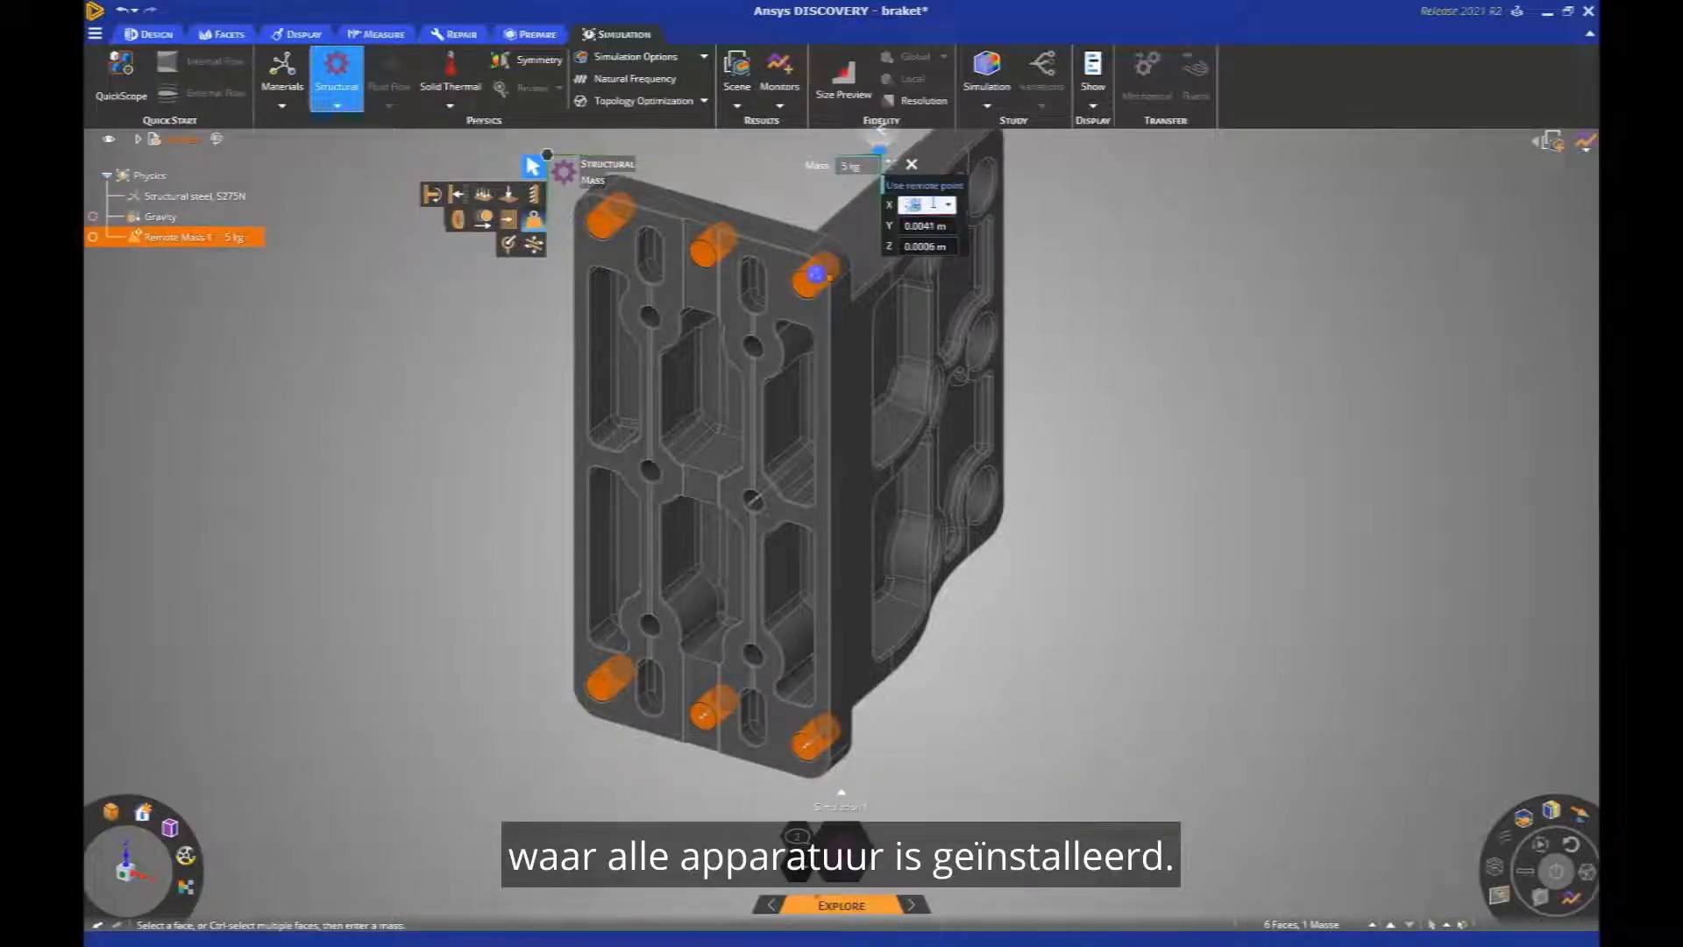
{"action": "left_click", "coordinate": [843, 167]}
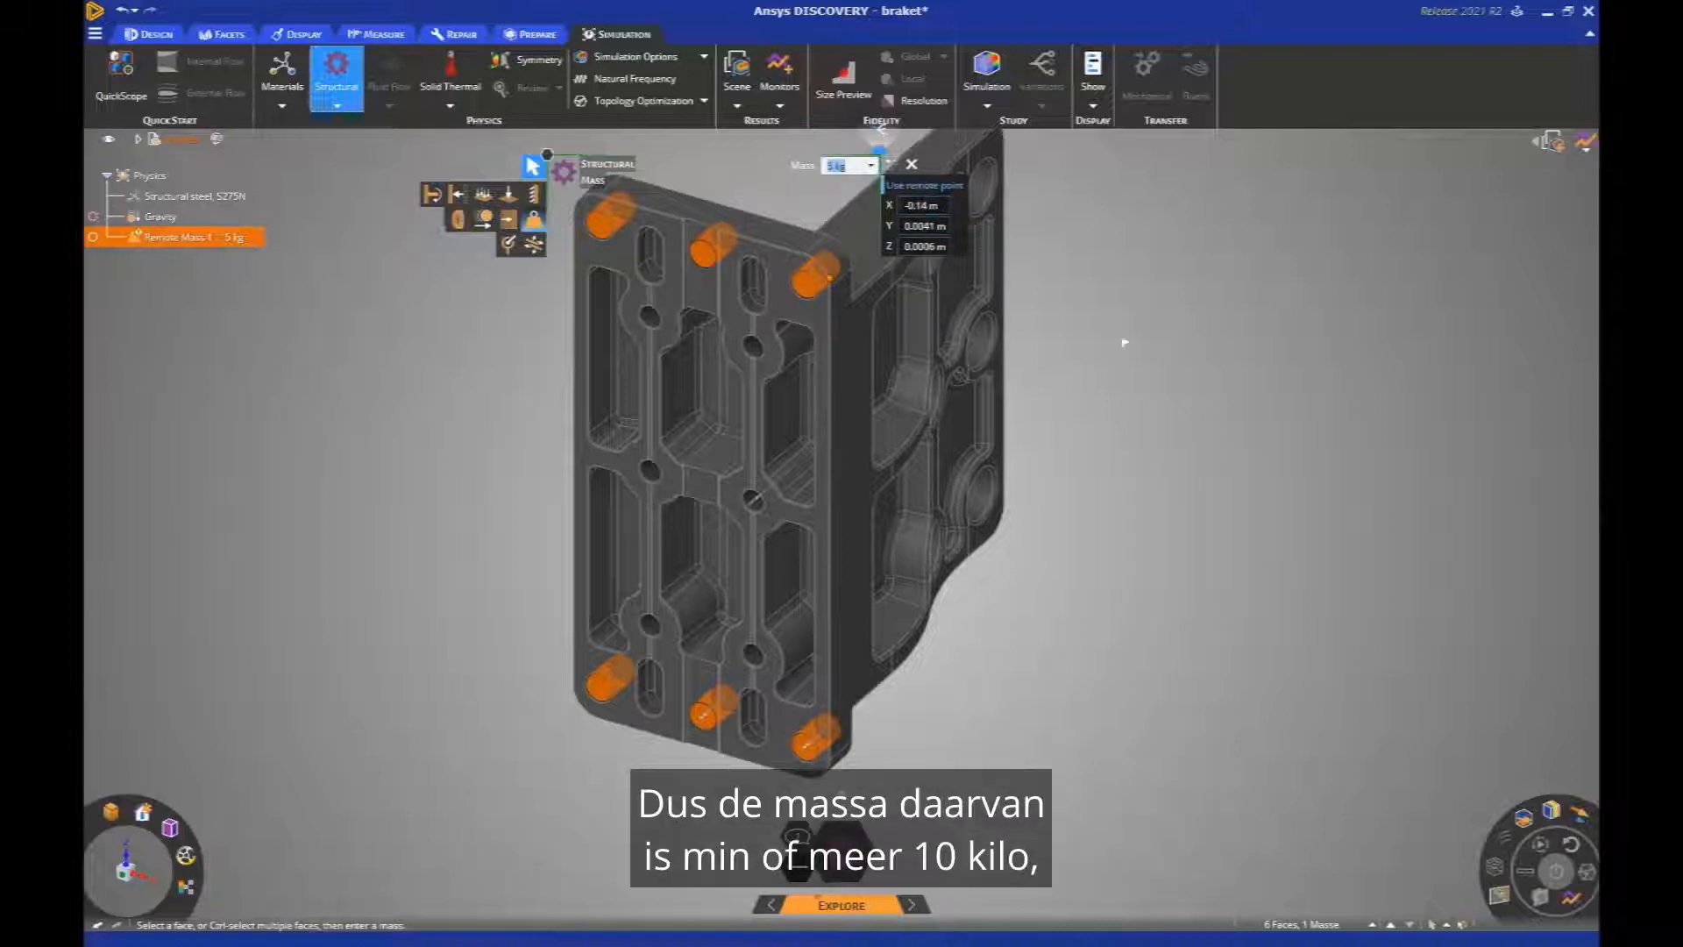
- Start a fixed structural support and select the inner faces of the two upper bolt holes on the side flange
{"action": "scroll", "coordinate": [1125, 342], "scroll_direction": "down", "scroll_amount": 3}
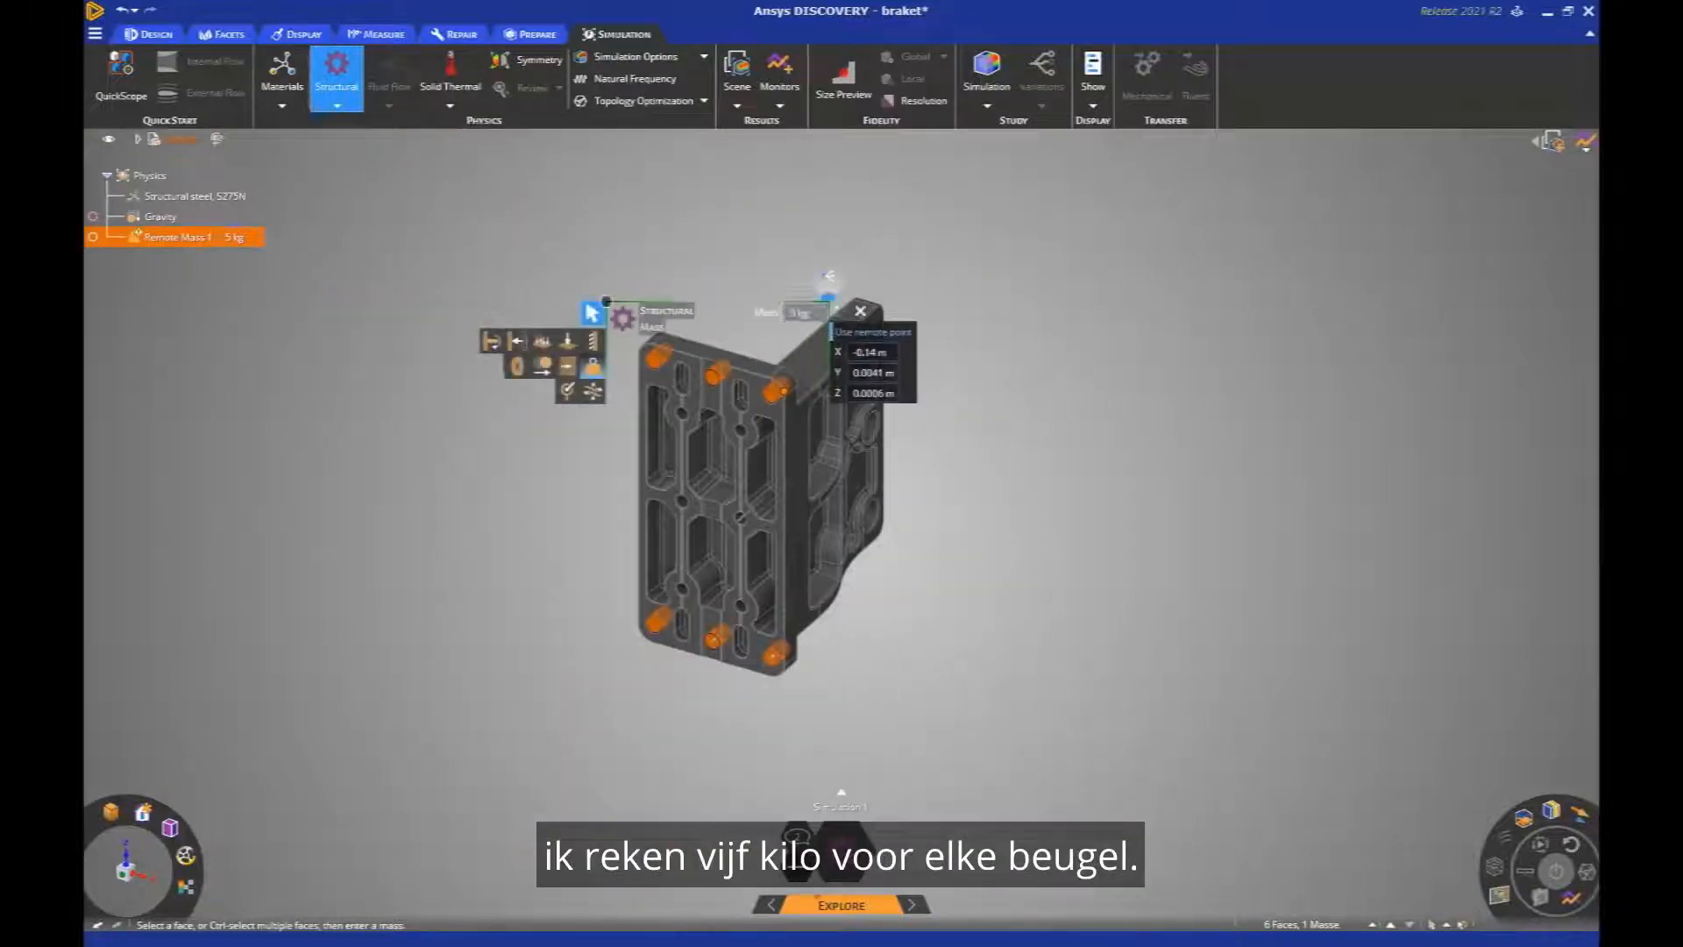
{"action": "scroll", "coordinate": [932, 406], "scroll_direction": "down", "scroll_amount": 3}
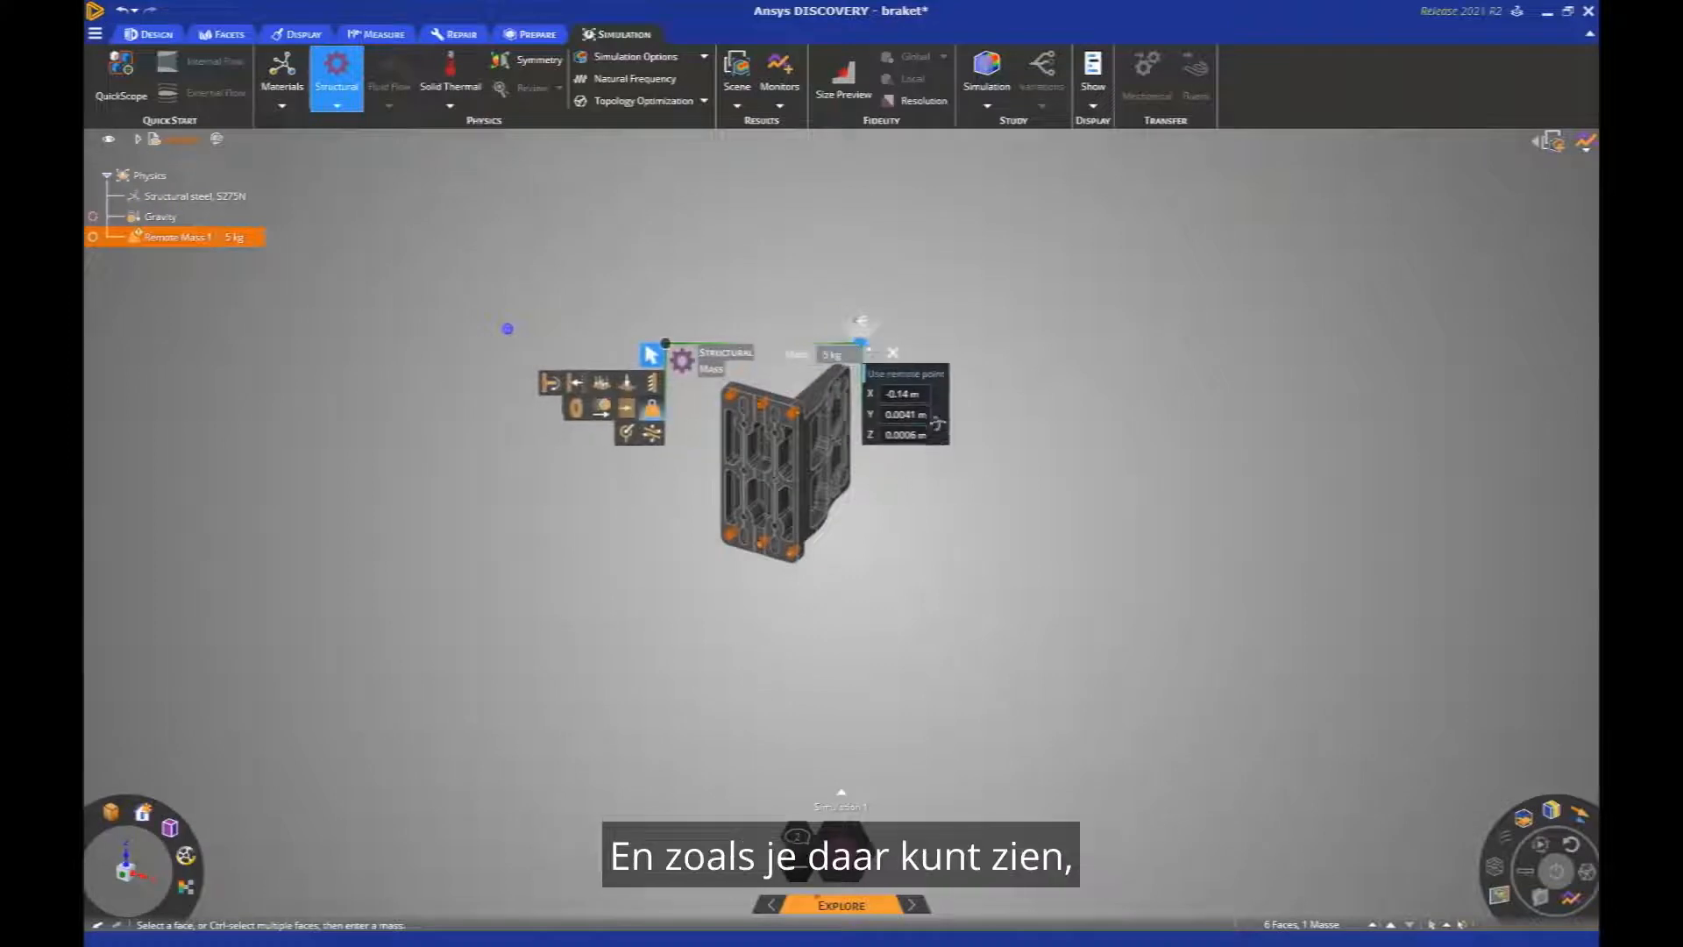
{"action": "middle_click_drag", "start_coordinate": [938, 423], "coordinate": [816, 420]}
{"action": "left_click", "coordinate": [654, 369]}
{"action": "scroll", "coordinate": [828, 390], "scroll_direction": "up", "scroll_amount": 3}
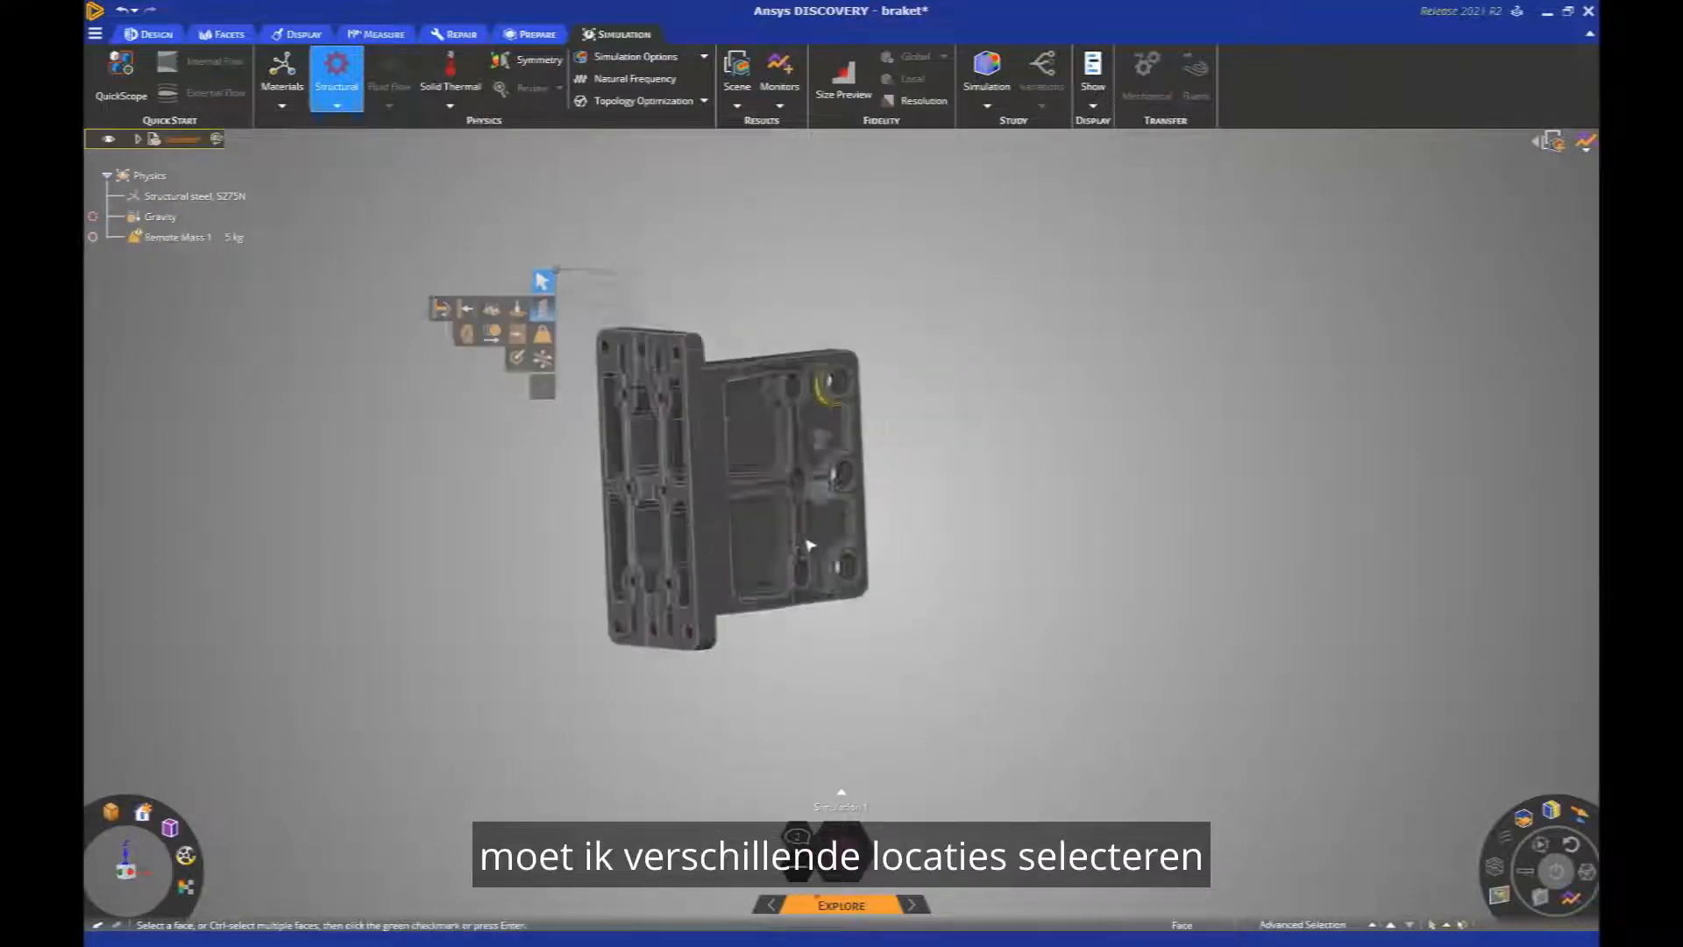
{"action": "scroll", "coordinate": [808, 545], "scroll_direction": "up", "scroll_amount": 6}
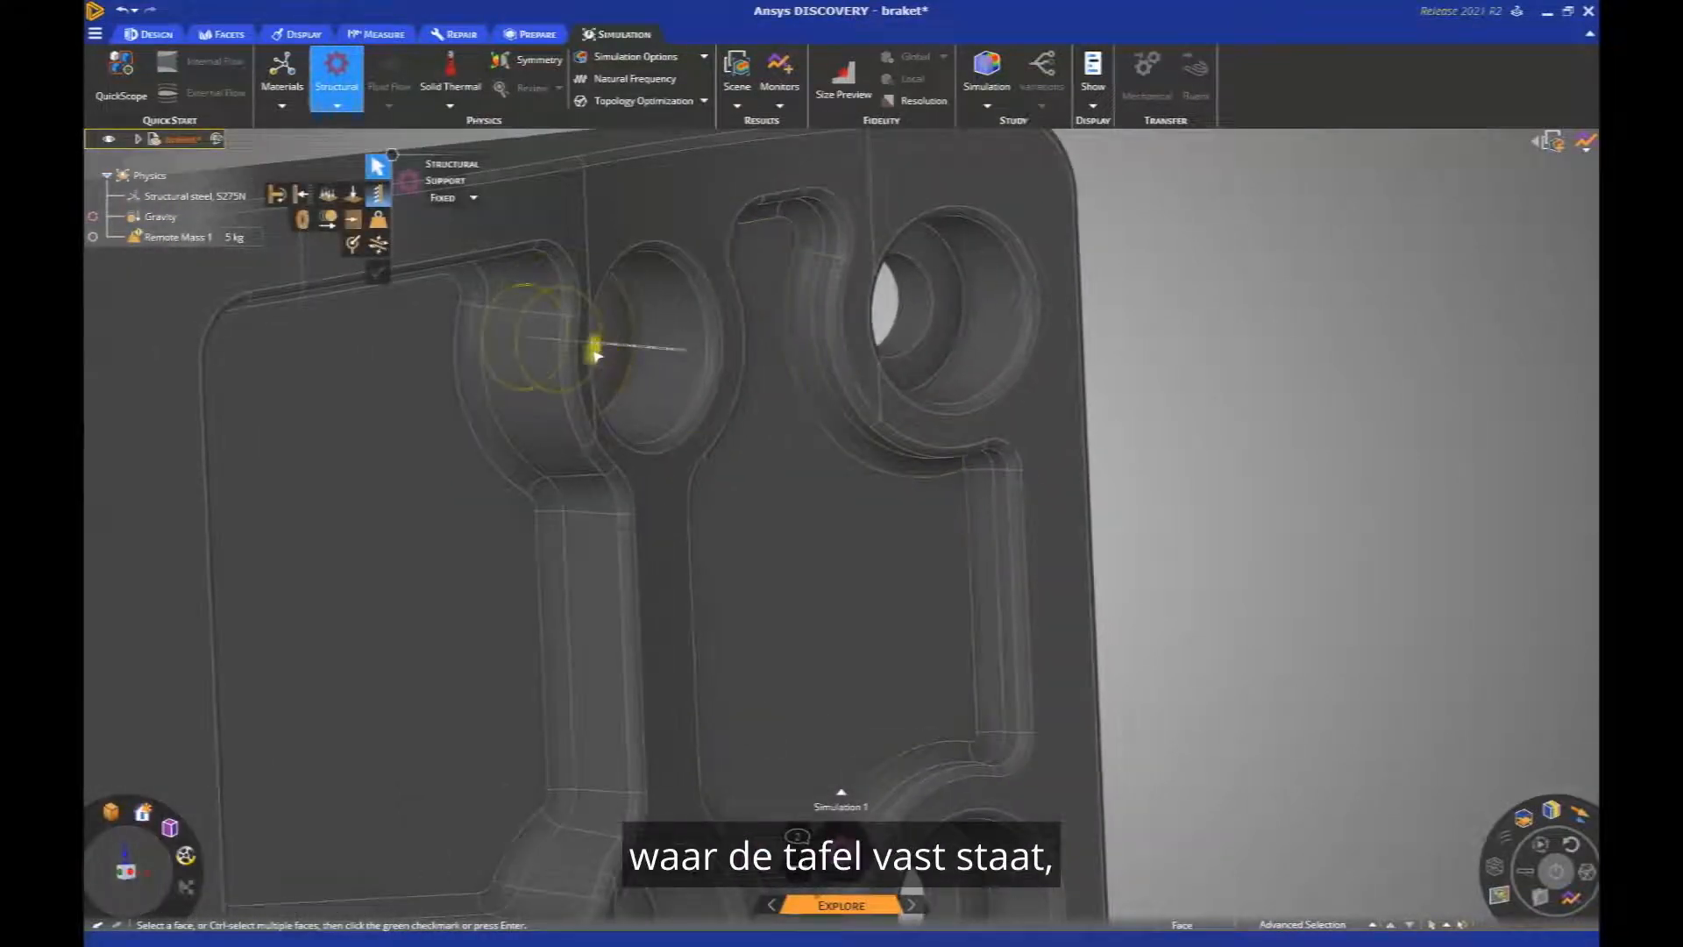
{"action": "left_click", "coordinate": [596, 355]}
{"action": "left_click", "coordinate": [906, 324], "text": "ctrl"}
- Add the middle and lower pairs of side flange bolt holes to the selection and create the fixed support
{"action": "middle_click_drag", "start_coordinate": [928, 538], "coordinate": [673, 489]}
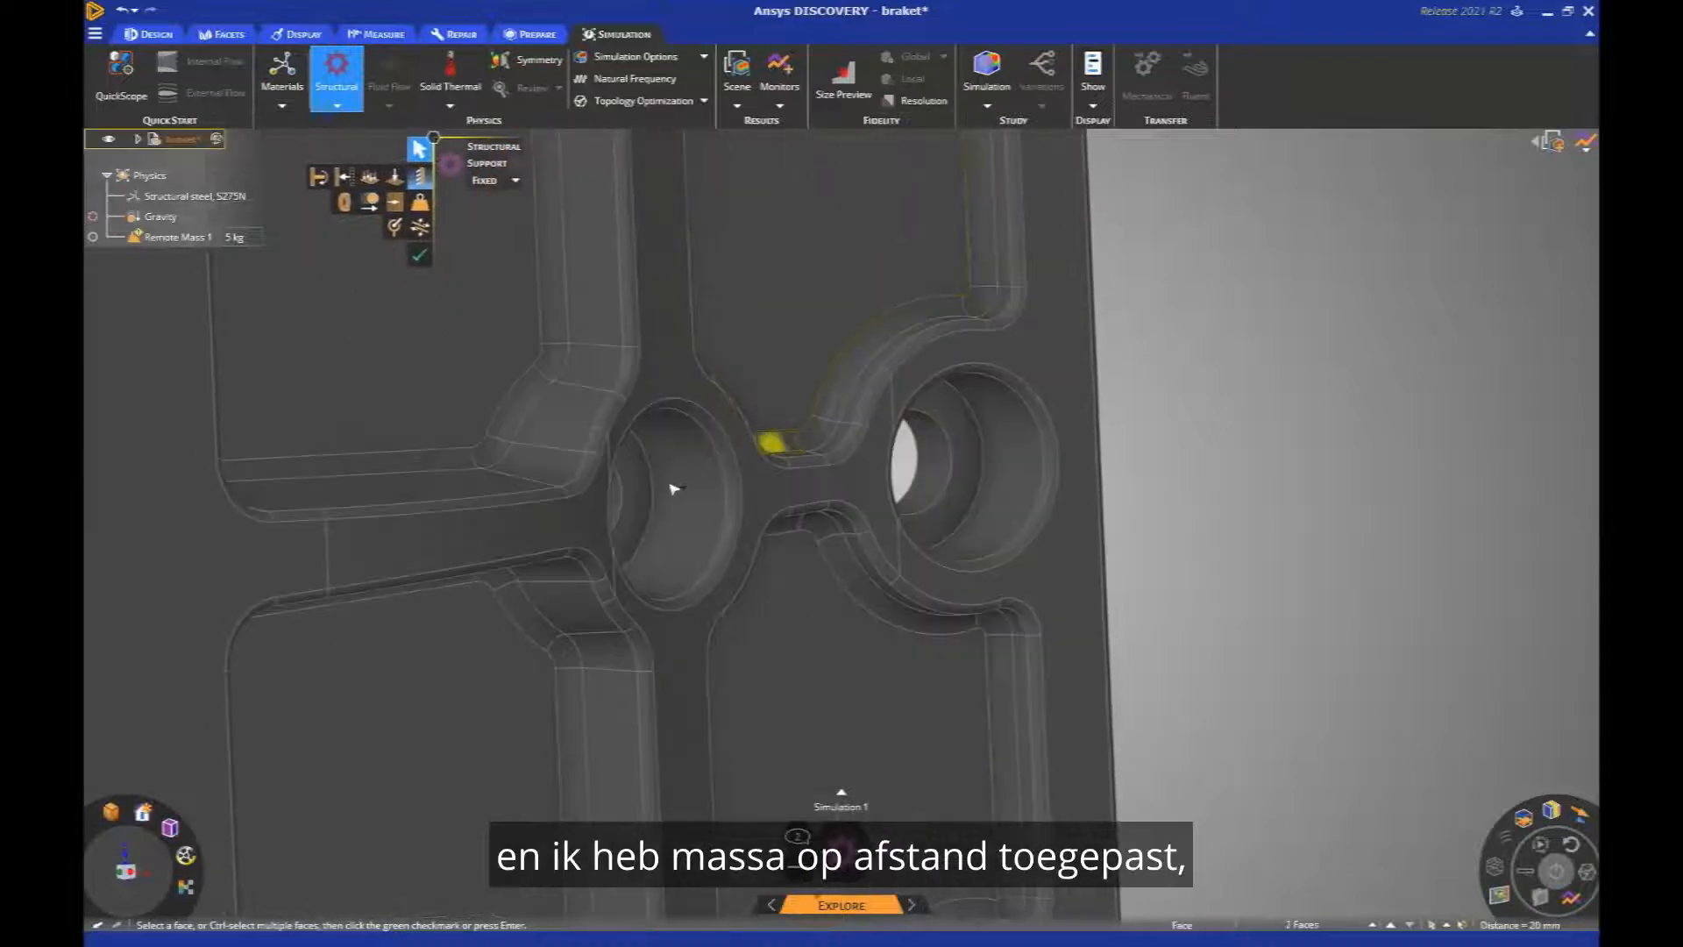
{"action": "left_click", "coordinate": [610, 508], "text": "ctrl"}
{"action": "left_click", "coordinate": [938, 447], "text": "ctrl"}
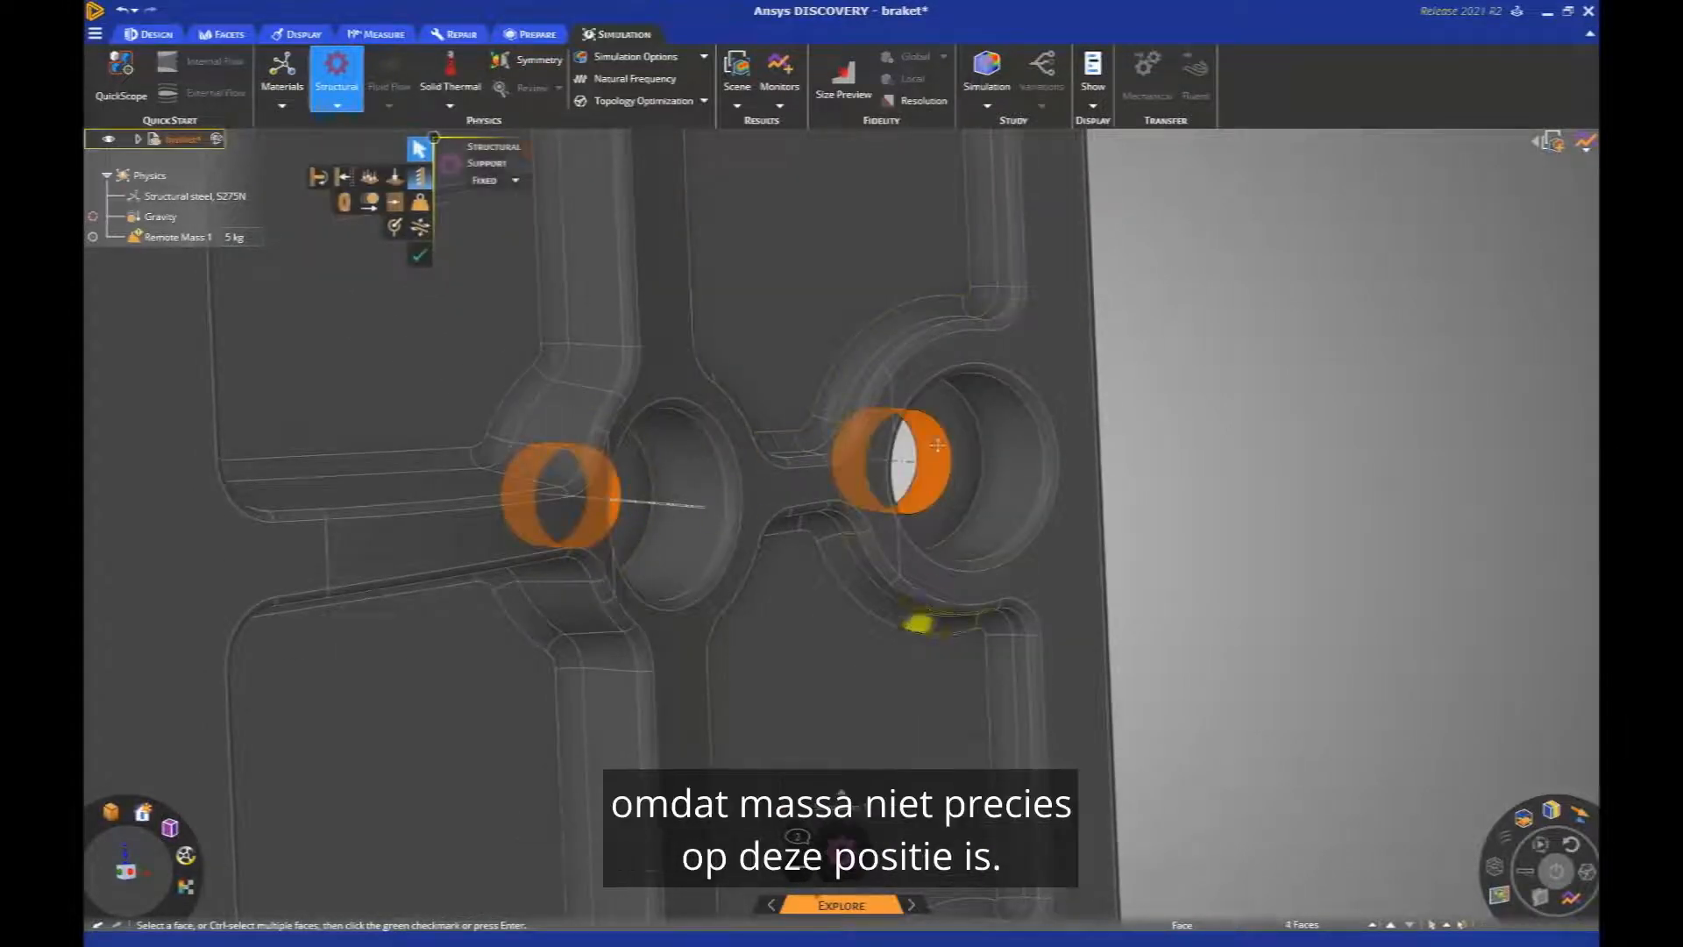
{"action": "middle_click_drag", "start_coordinate": [938, 445], "coordinate": [662, 684]}
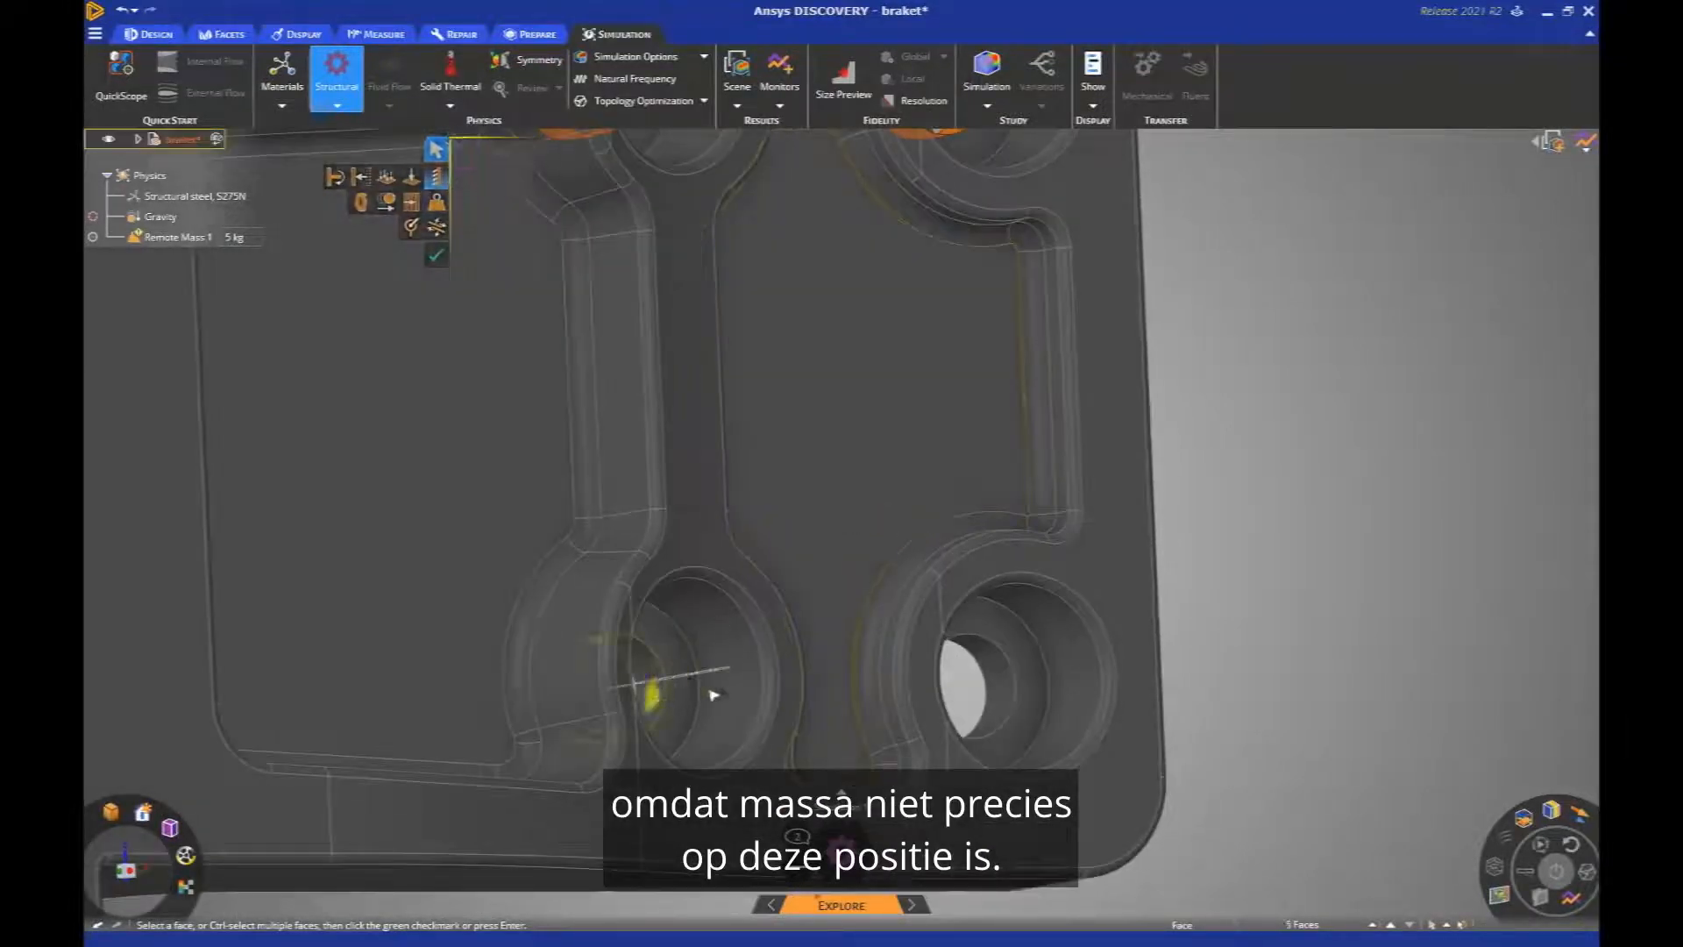
{"action": "left_click", "coordinate": [969, 653], "text": "ctrl"}
{"action": "scroll", "coordinate": [929, 526], "scroll_direction": "down", "scroll_amount": 5}
{"action": "middle_click_drag", "start_coordinate": [897, 447], "coordinate": [894, 357]}
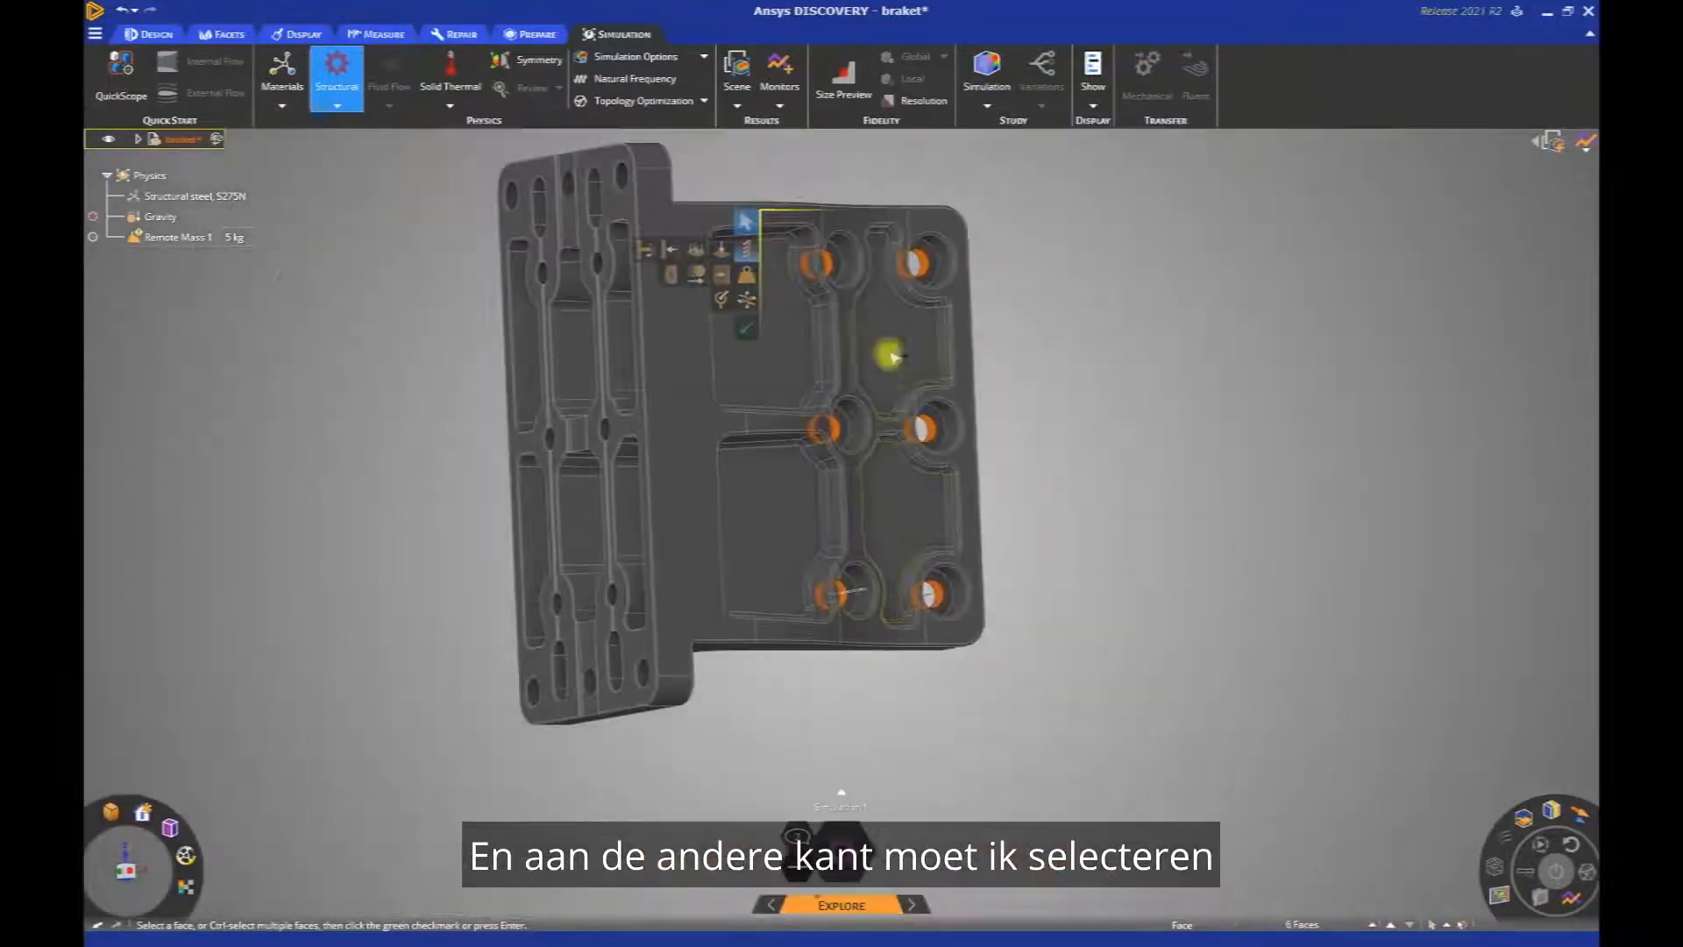
{"action": "left_click", "coordinate": [745, 328]}
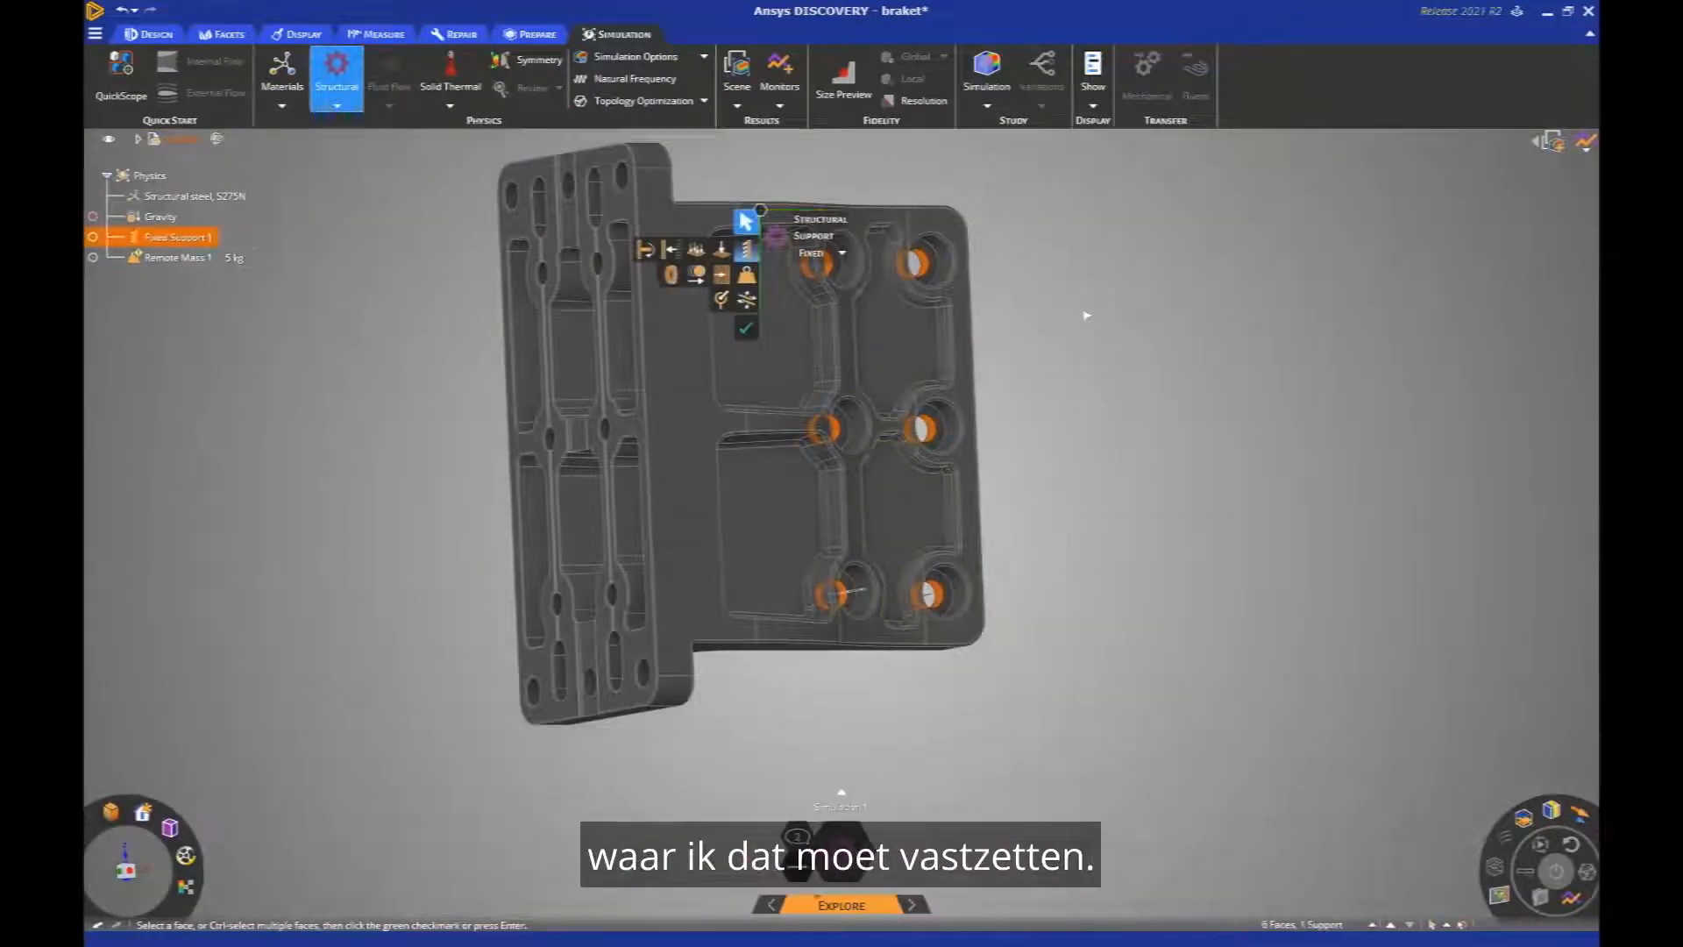
- Change the bracket's material to Plastic, ABS (high-impact)
{"action": "key", "text": "Escape"}
{"action": "key", "text": "Escape"}
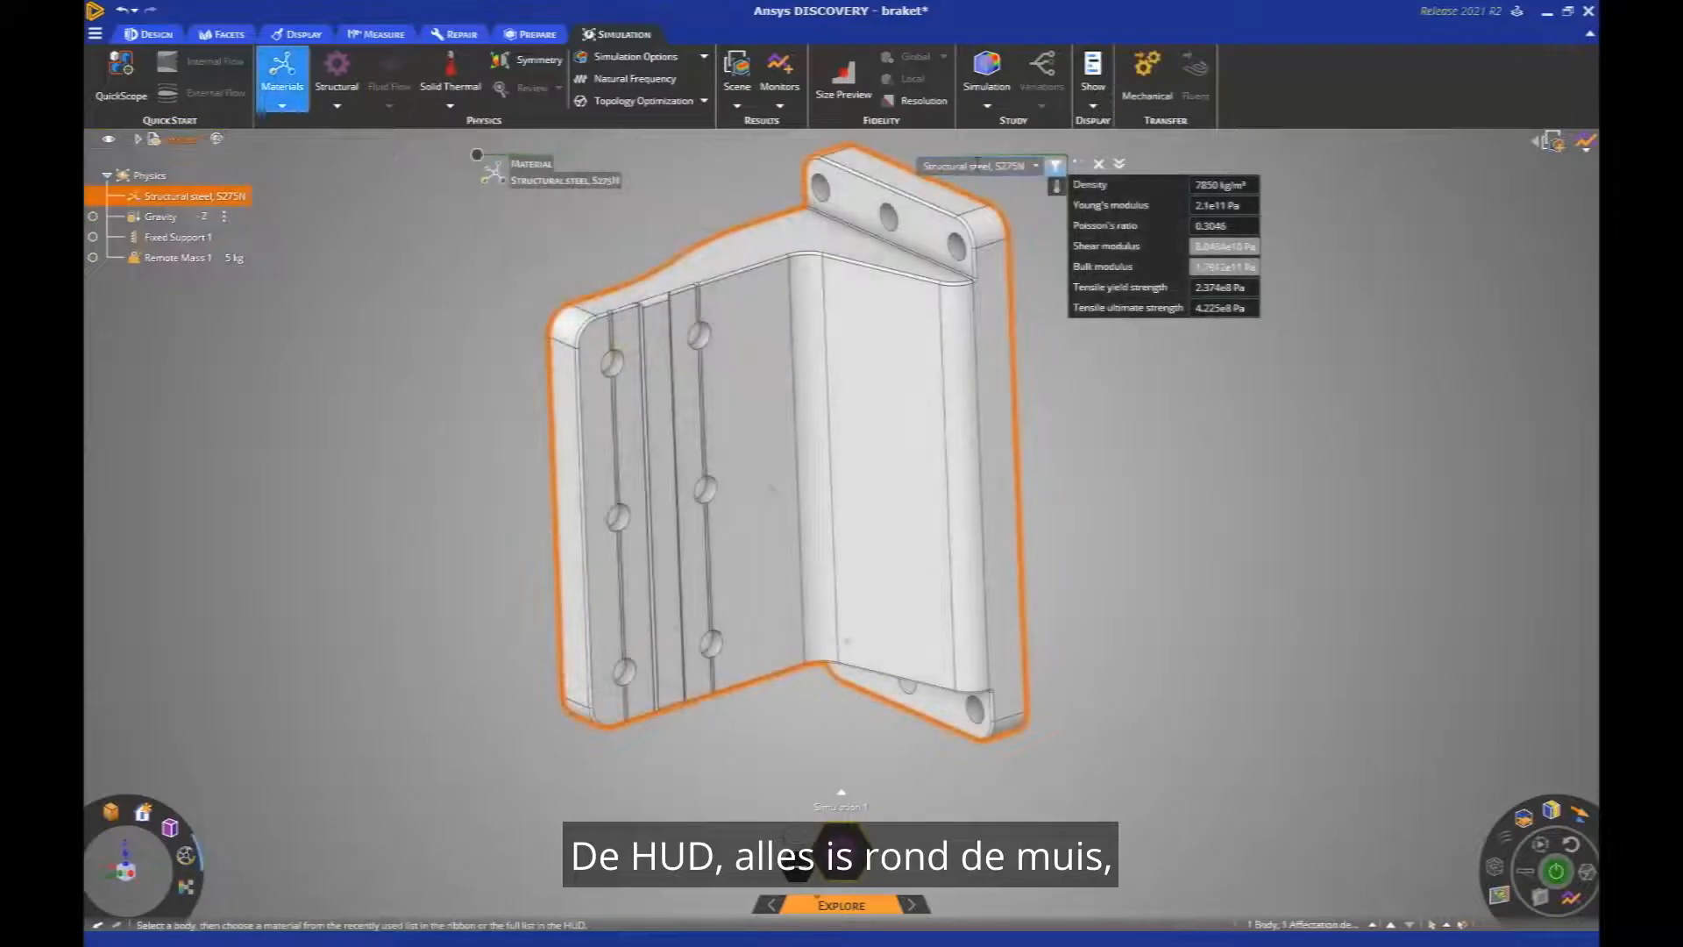
{"action": "left_click", "coordinate": [977, 164]}
{"action": "type", "text": "plas"}
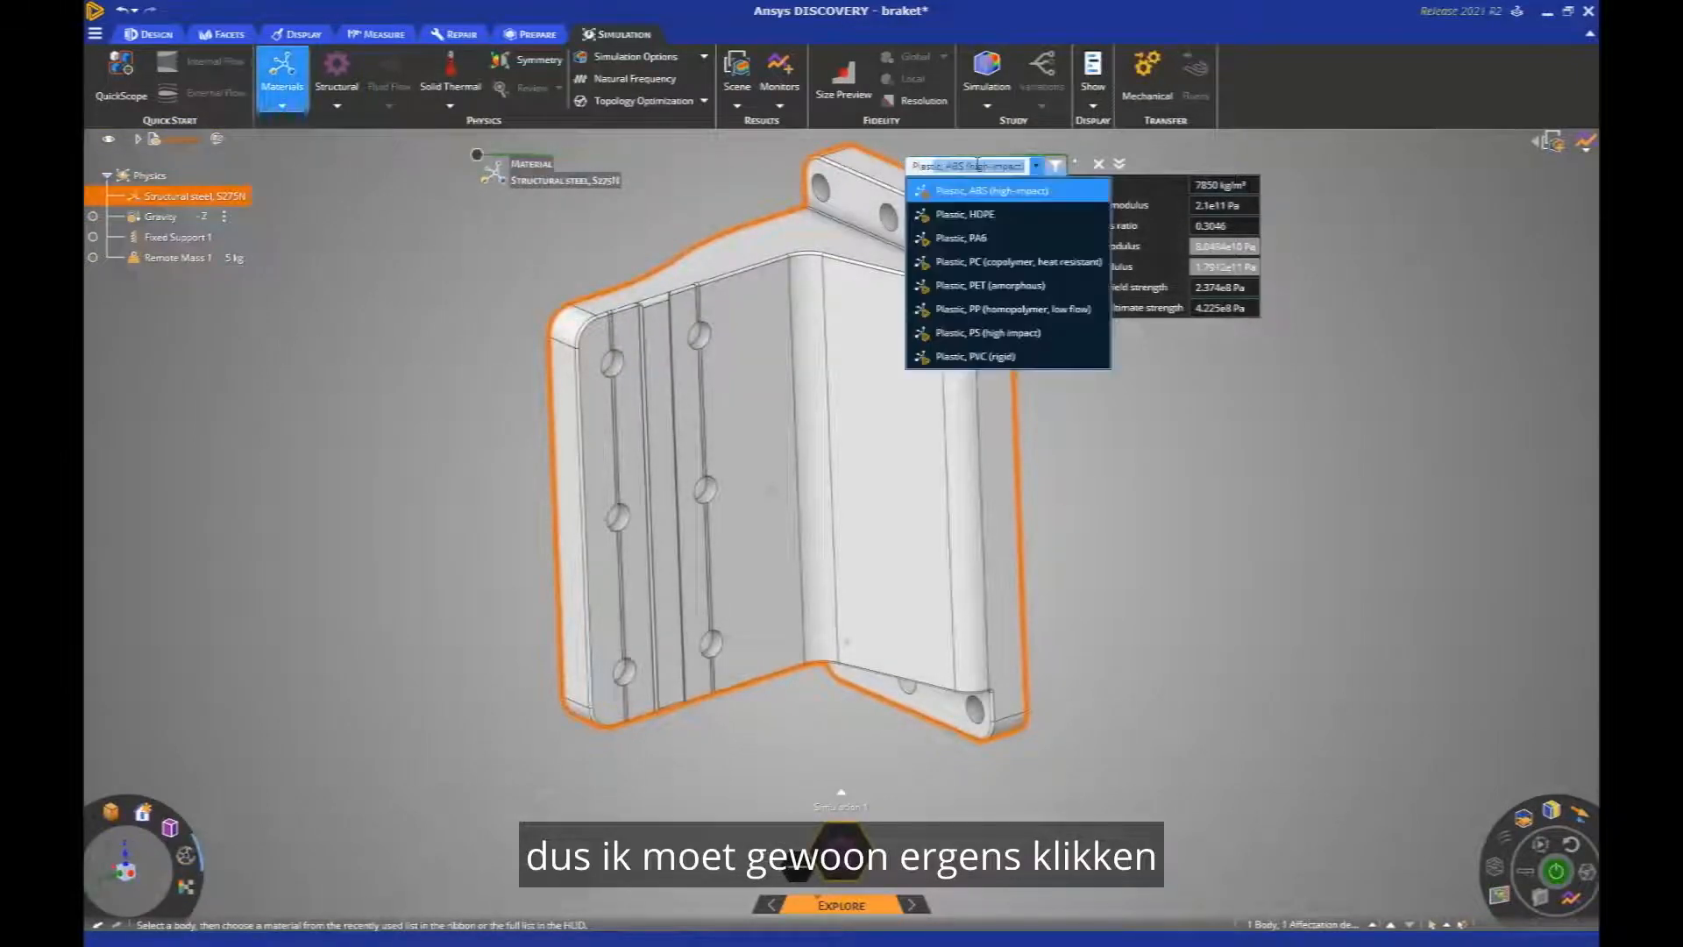
{"action": "left_click", "coordinate": [1131, 328]}
{"action": "left_click", "coordinate": [1115, 449]}
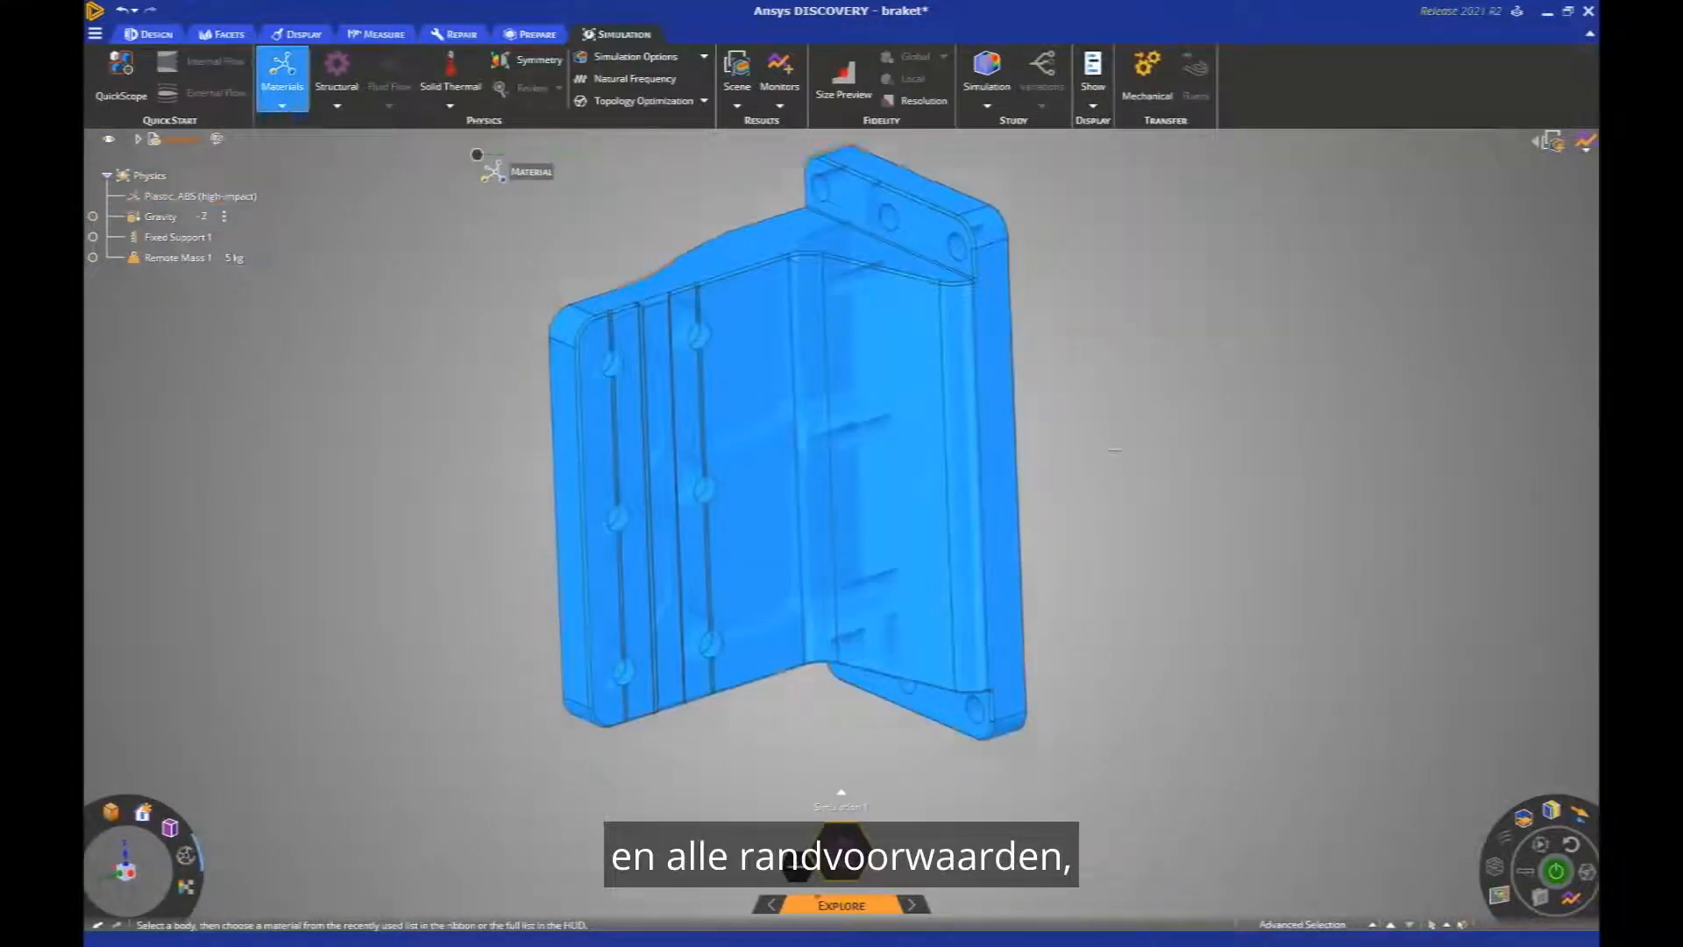
- Animate the bracket's deformation in the simulation results and switch the displayed result to Von Mises Stress
{"action": "middle_click_drag", "start_coordinate": [1115, 448], "coordinate": [1139, 504], "text": "shift"}
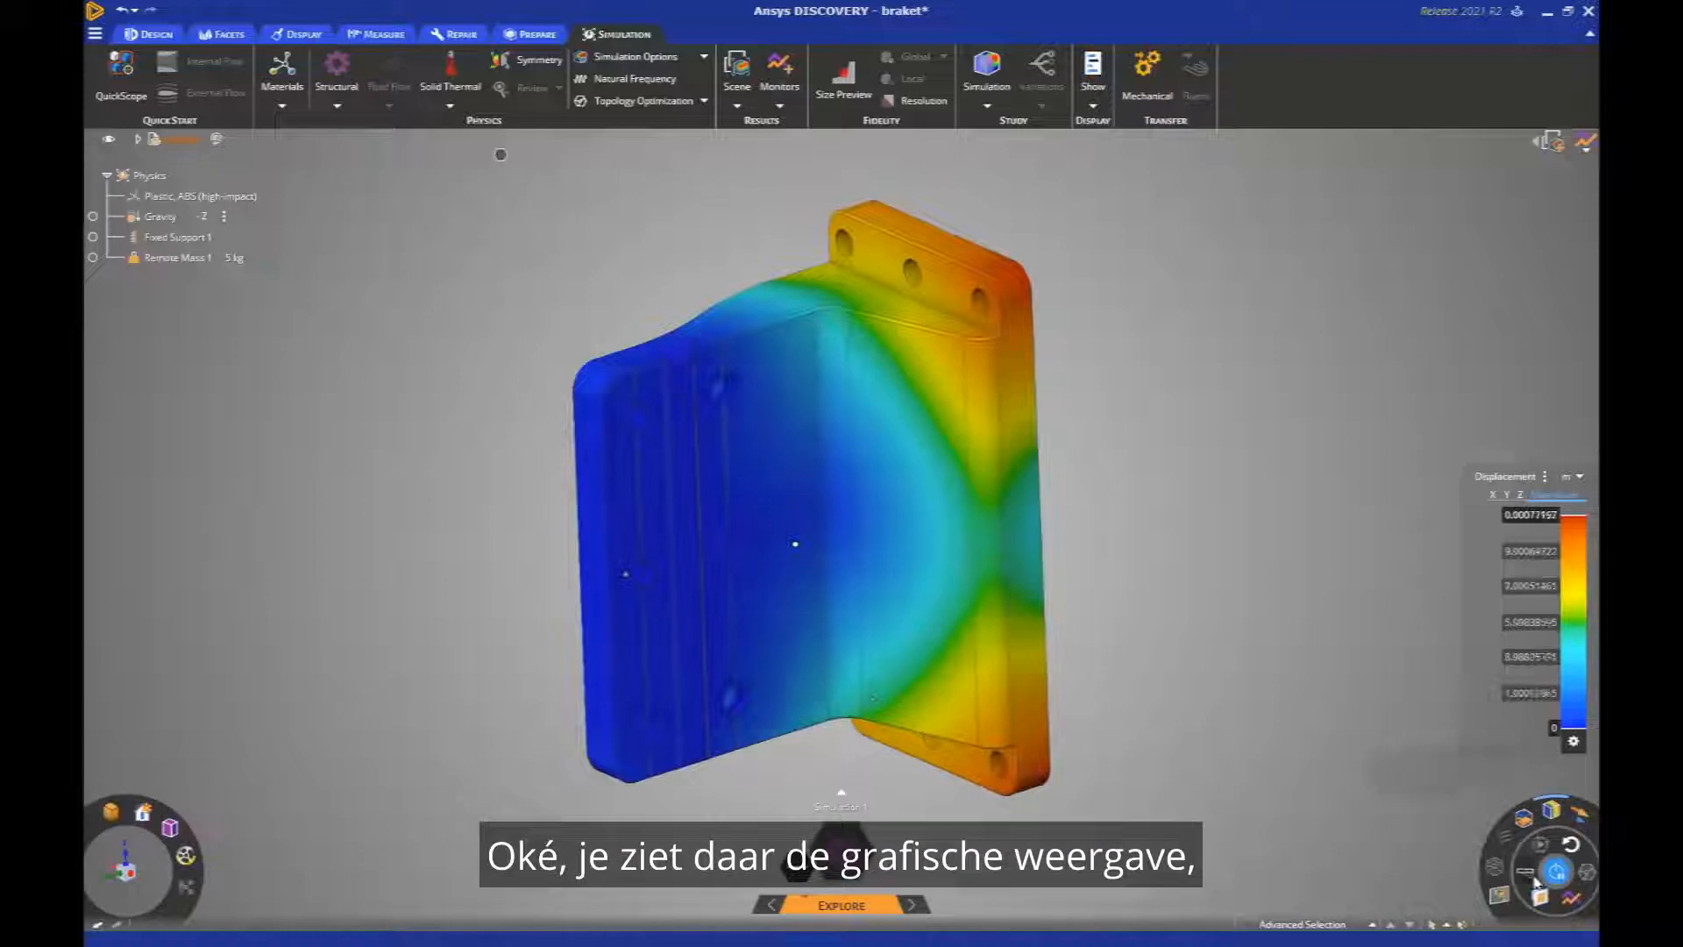
{"action": "left_click", "coordinate": [1541, 847]}
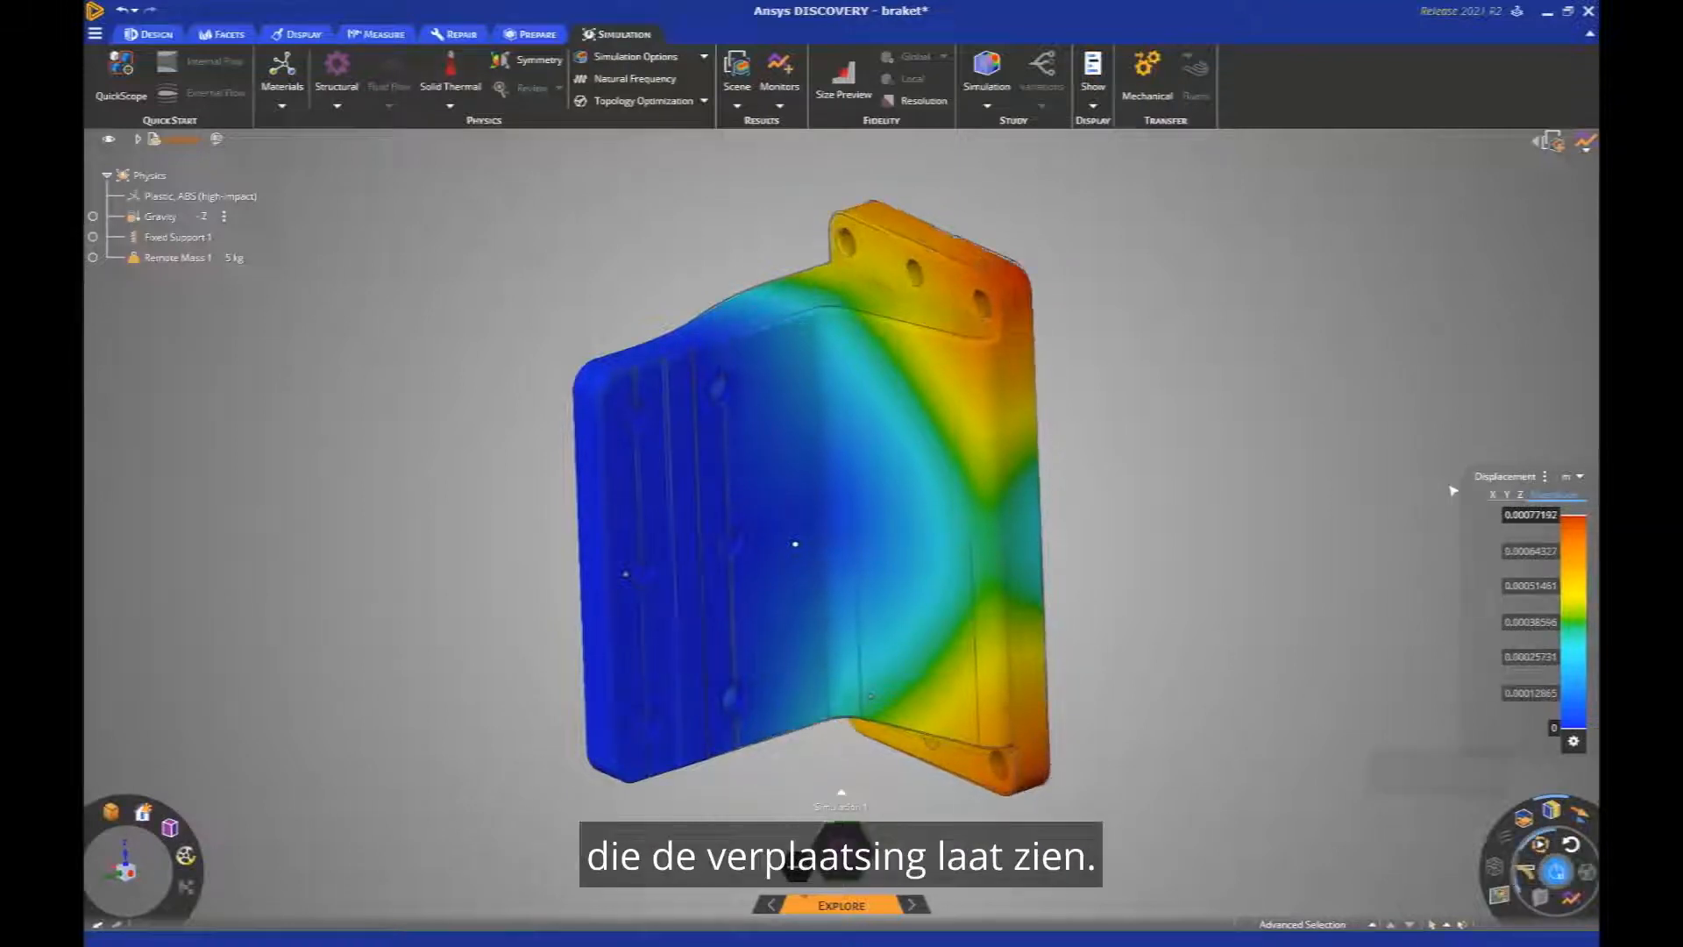
{"action": "left_click", "coordinate": [1514, 478]}
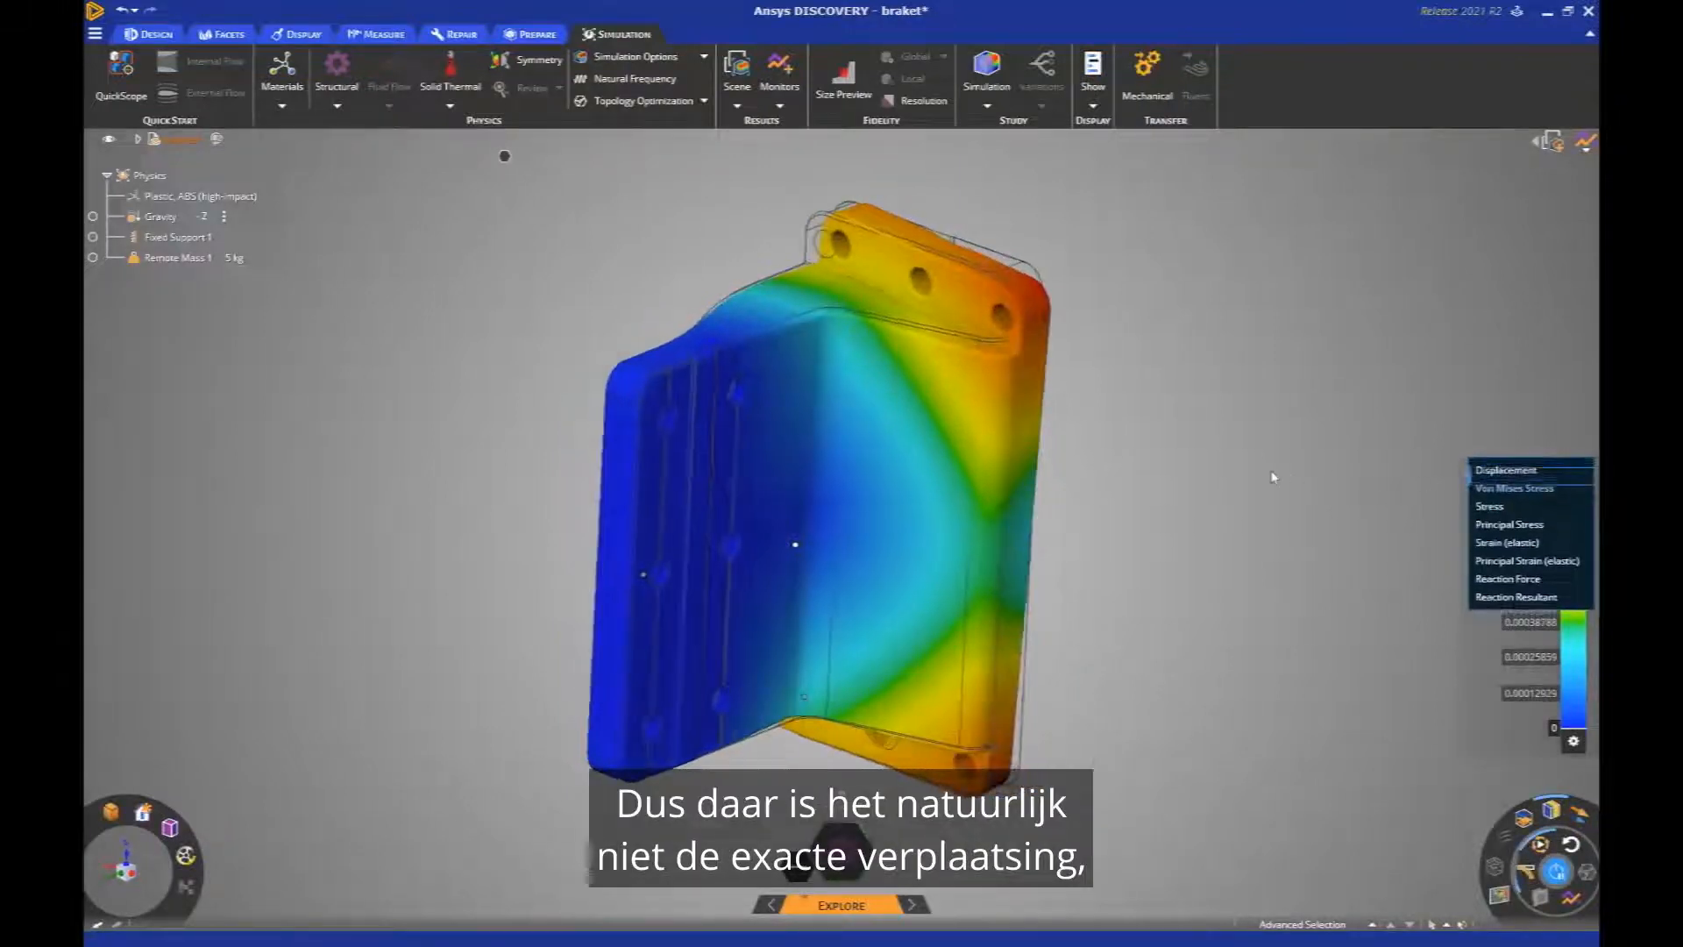
{"action": "left_click", "coordinate": [1512, 495]}
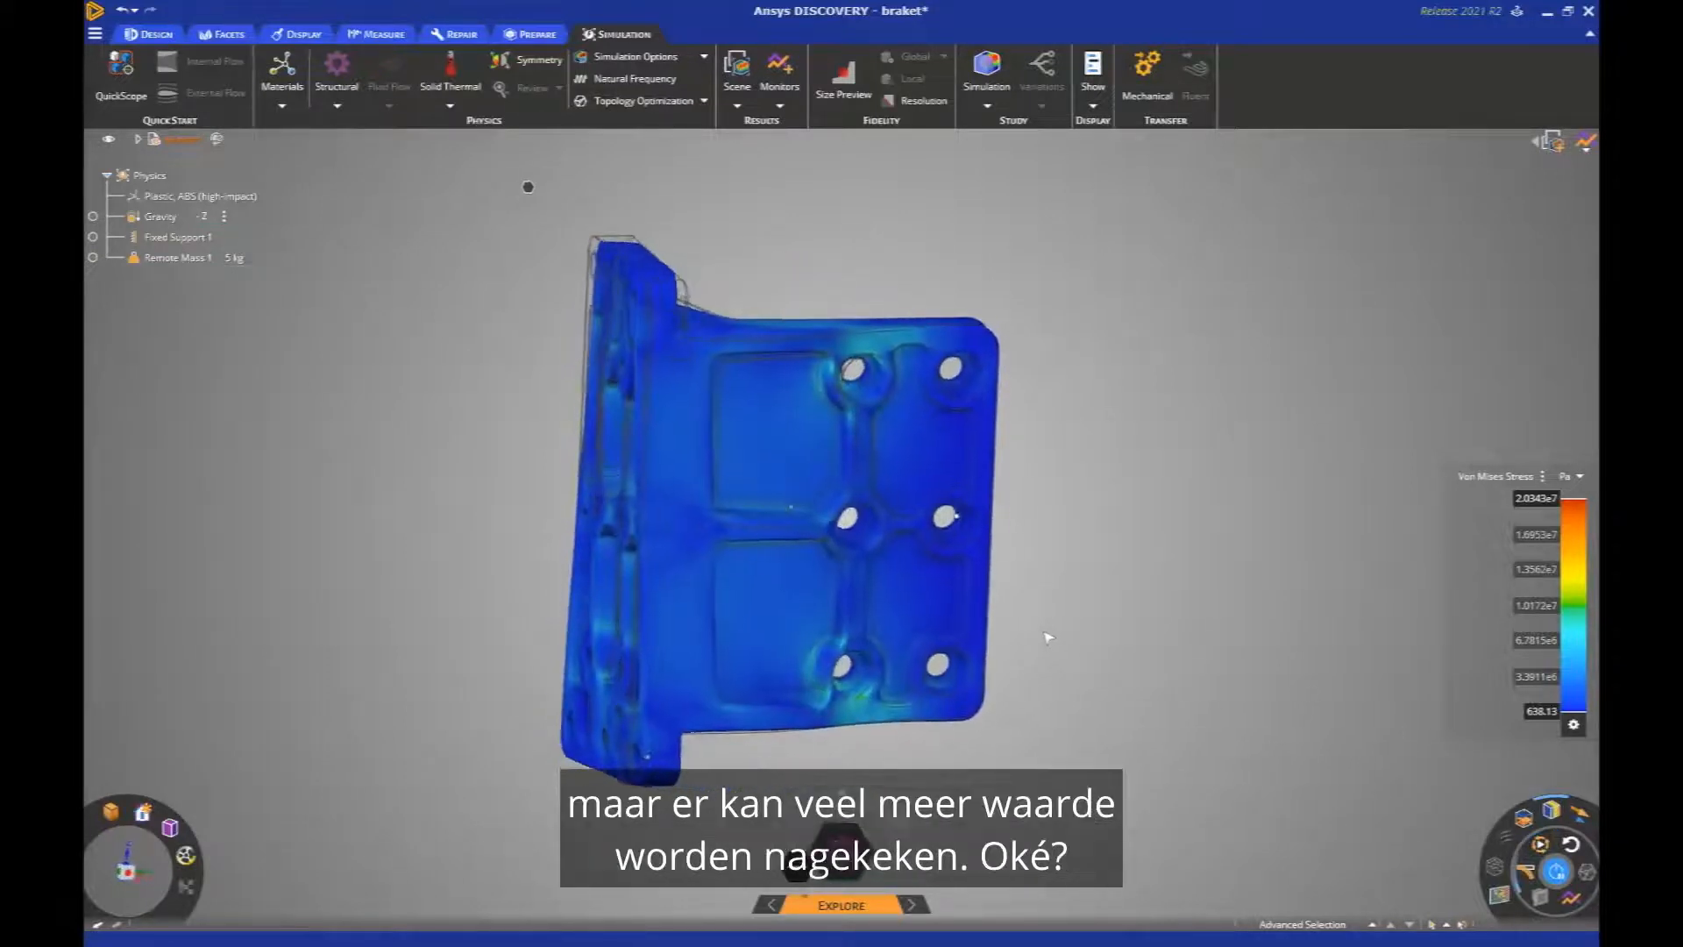
- Switch the displayed result back to Displacement and show the monitors to check the factor of safety
{"action": "left_click", "coordinate": [1489, 483]}
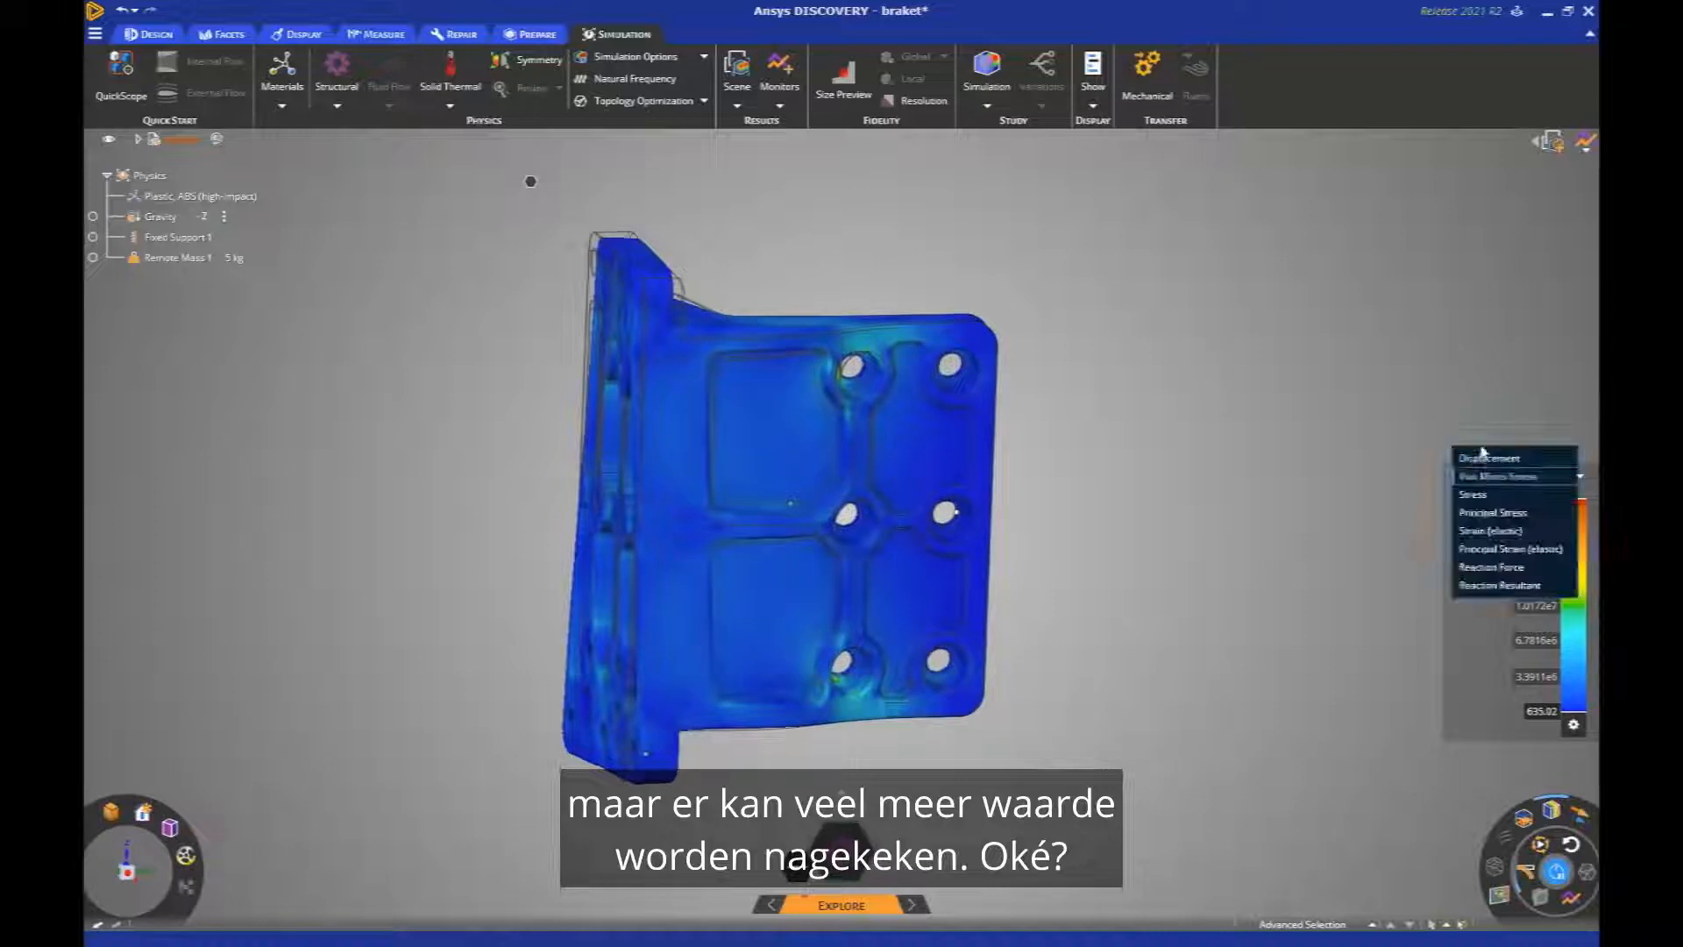
{"action": "left_click", "coordinate": [1490, 458]}
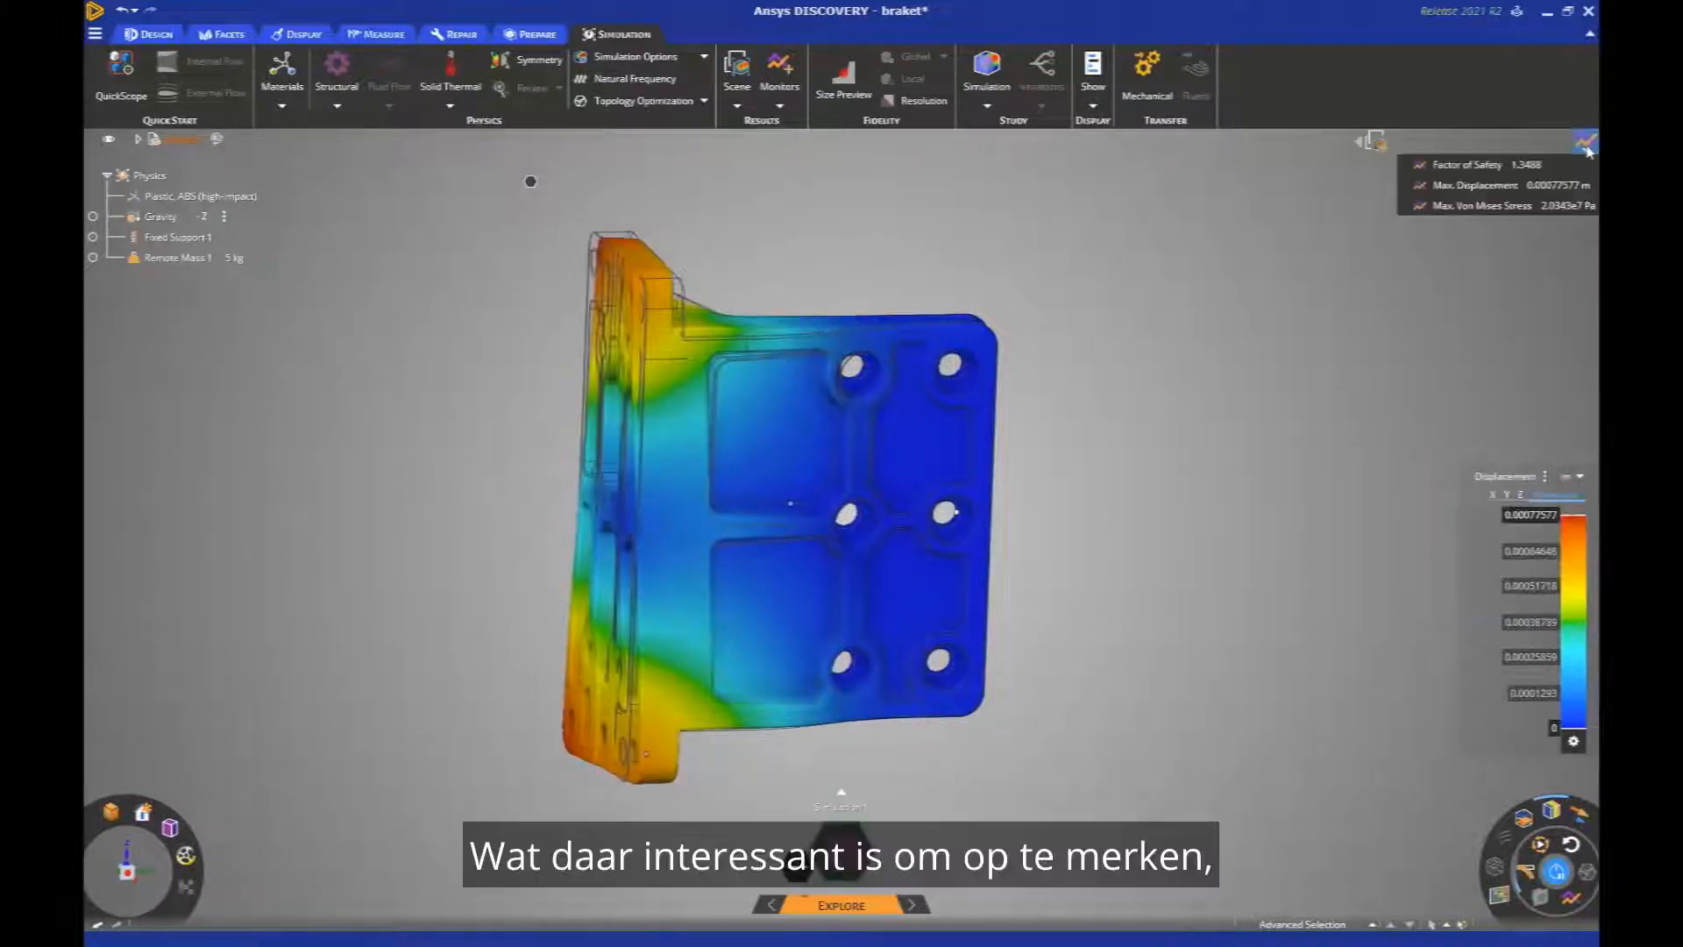
{"action": "left_click", "coordinate": [1586, 143]}
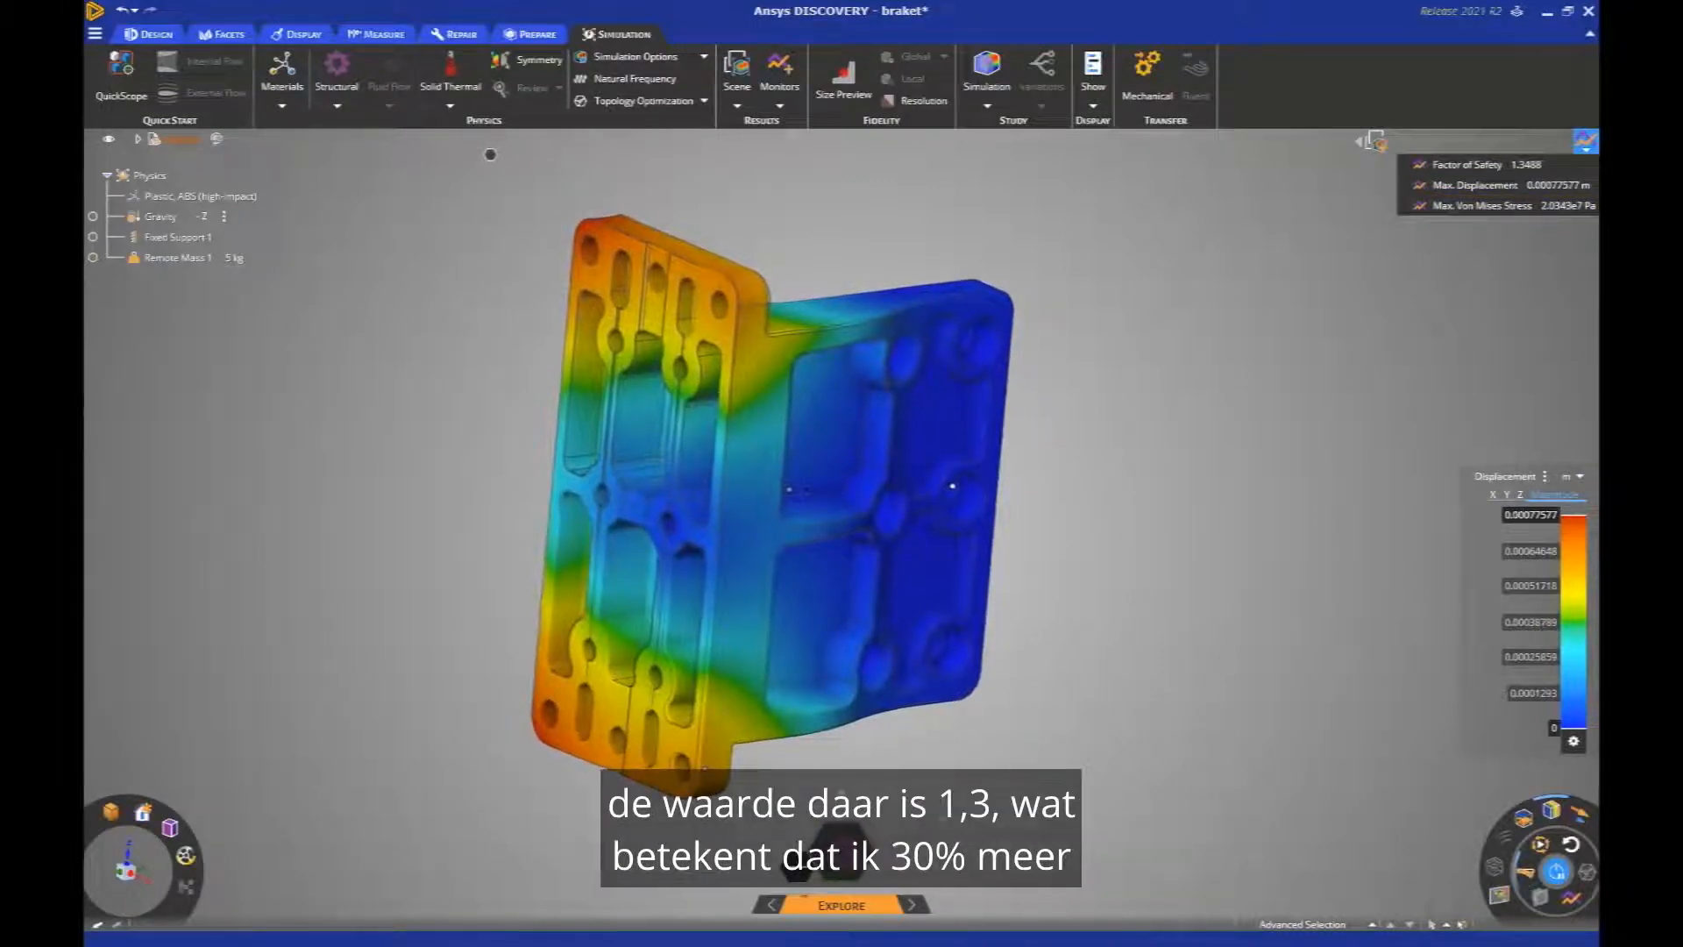
- Hide the result contour and use boundary-based selection to select the pocket faces on the bracket's side flange
{"action": "left_click", "coordinate": [1548, 811]}
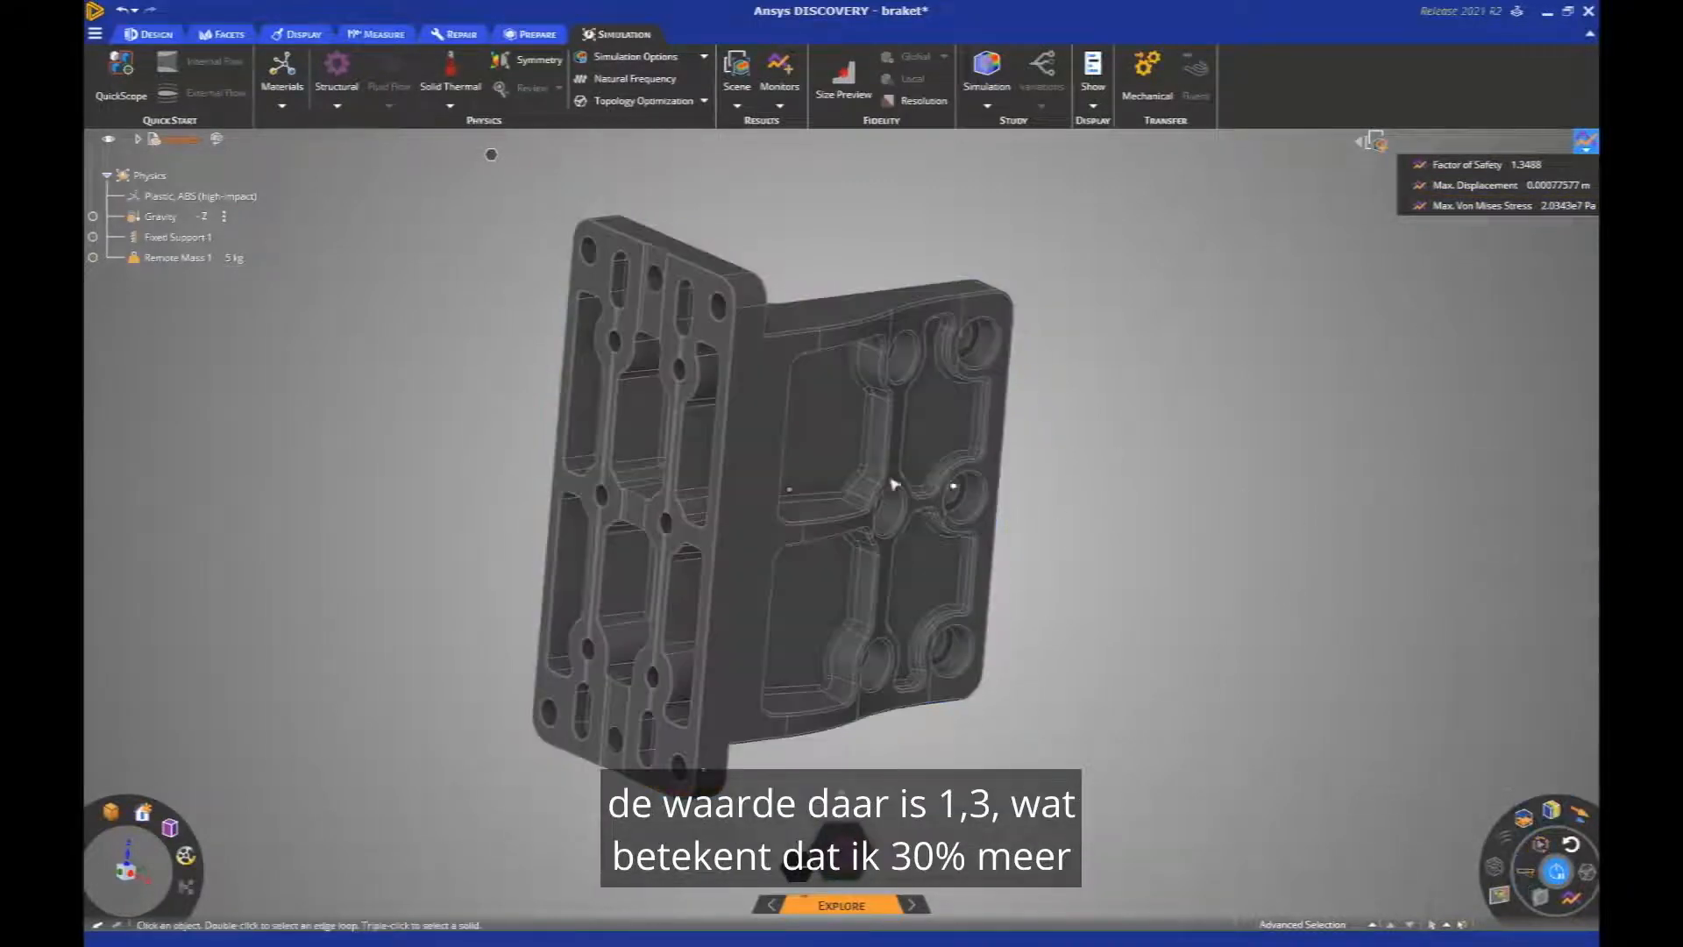
{"action": "left_click", "coordinate": [491, 155]}
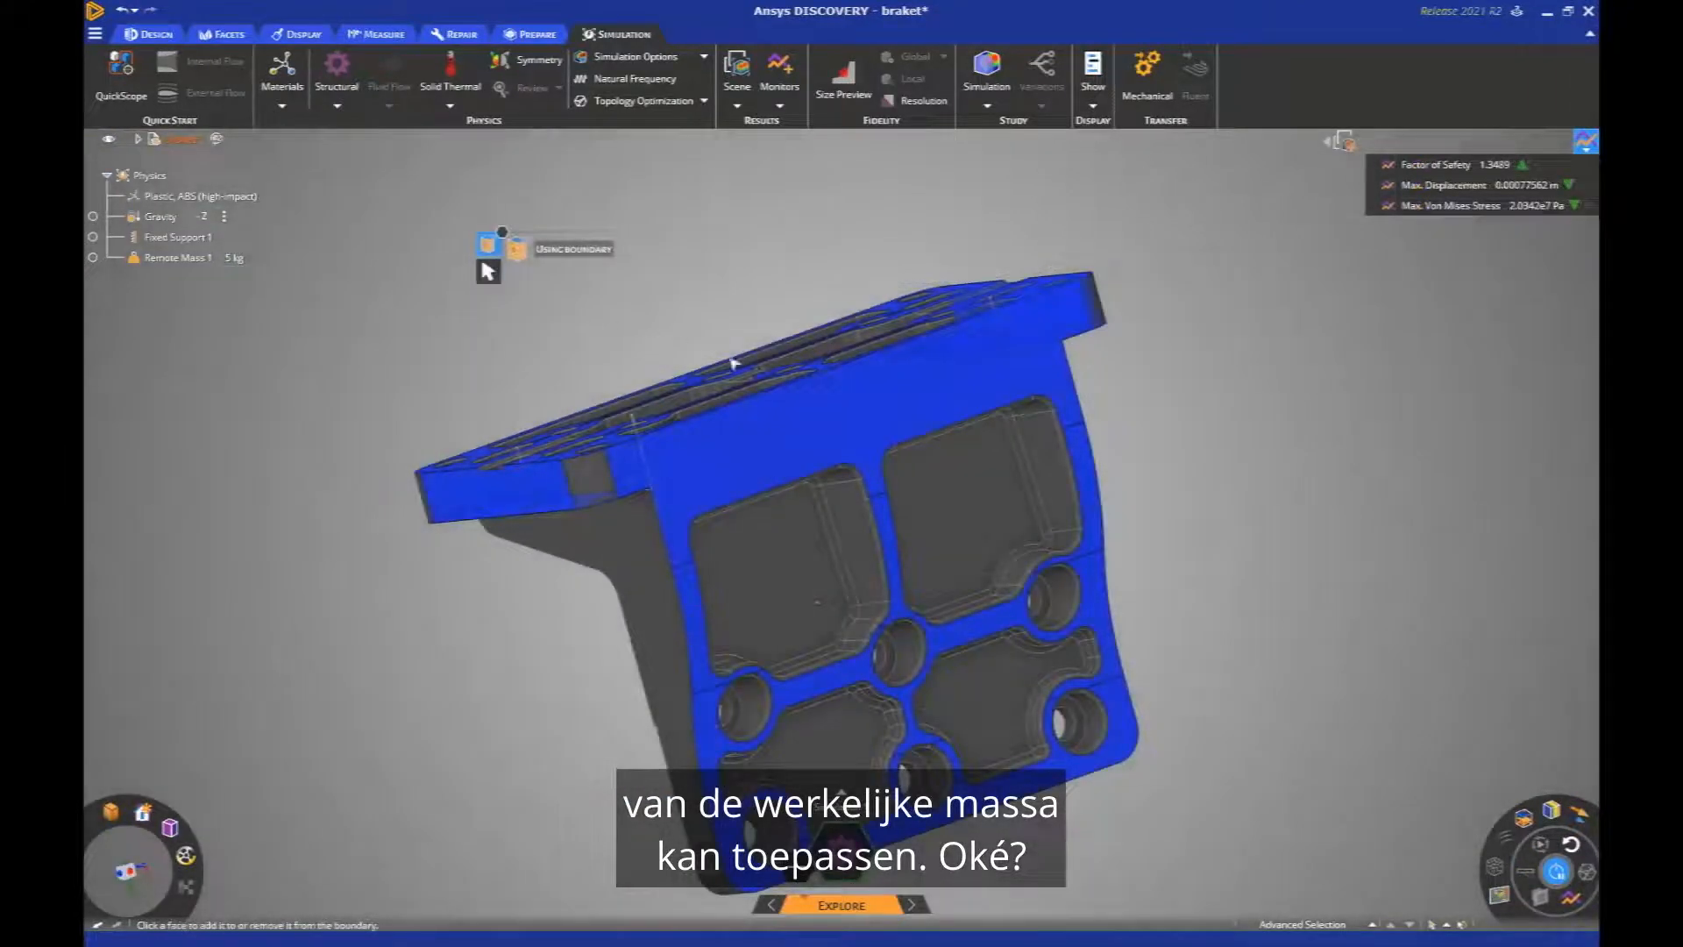
{"action": "left_click", "coordinate": [789, 556]}
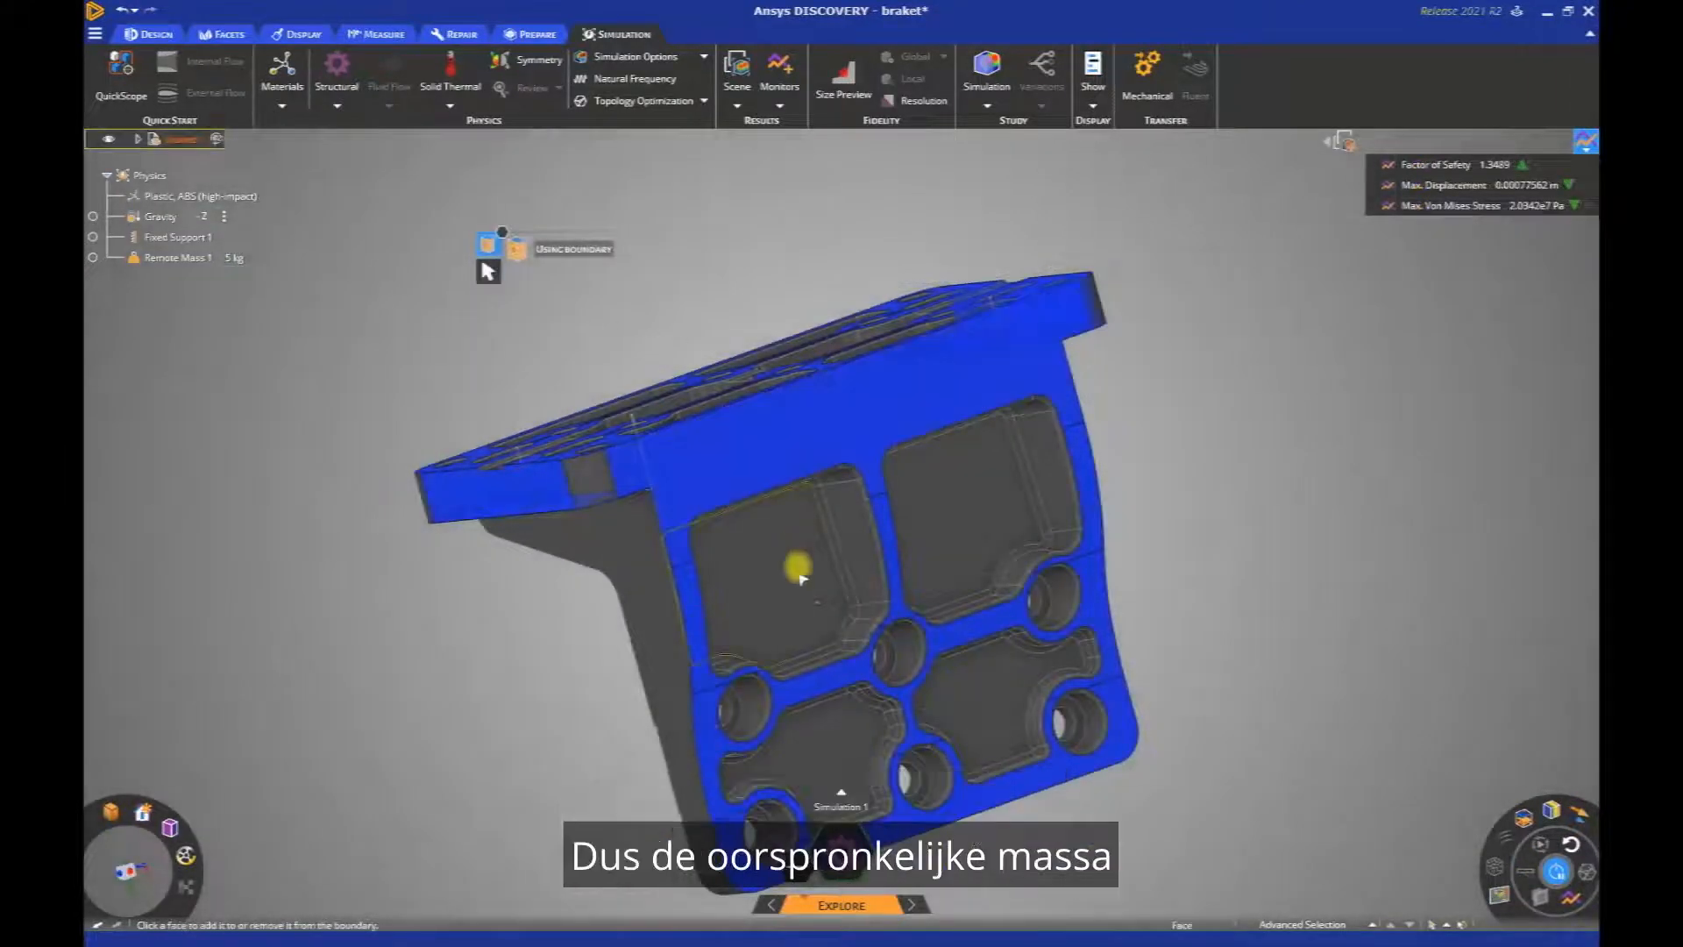
{"action": "left_click", "coordinate": [920, 552]}
{"action": "left_click", "coordinate": [996, 687]}
{"action": "middle_click_drag", "start_coordinate": [855, 599], "coordinate": [846, 625]}
{"action": "left_click", "coordinate": [843, 627]}
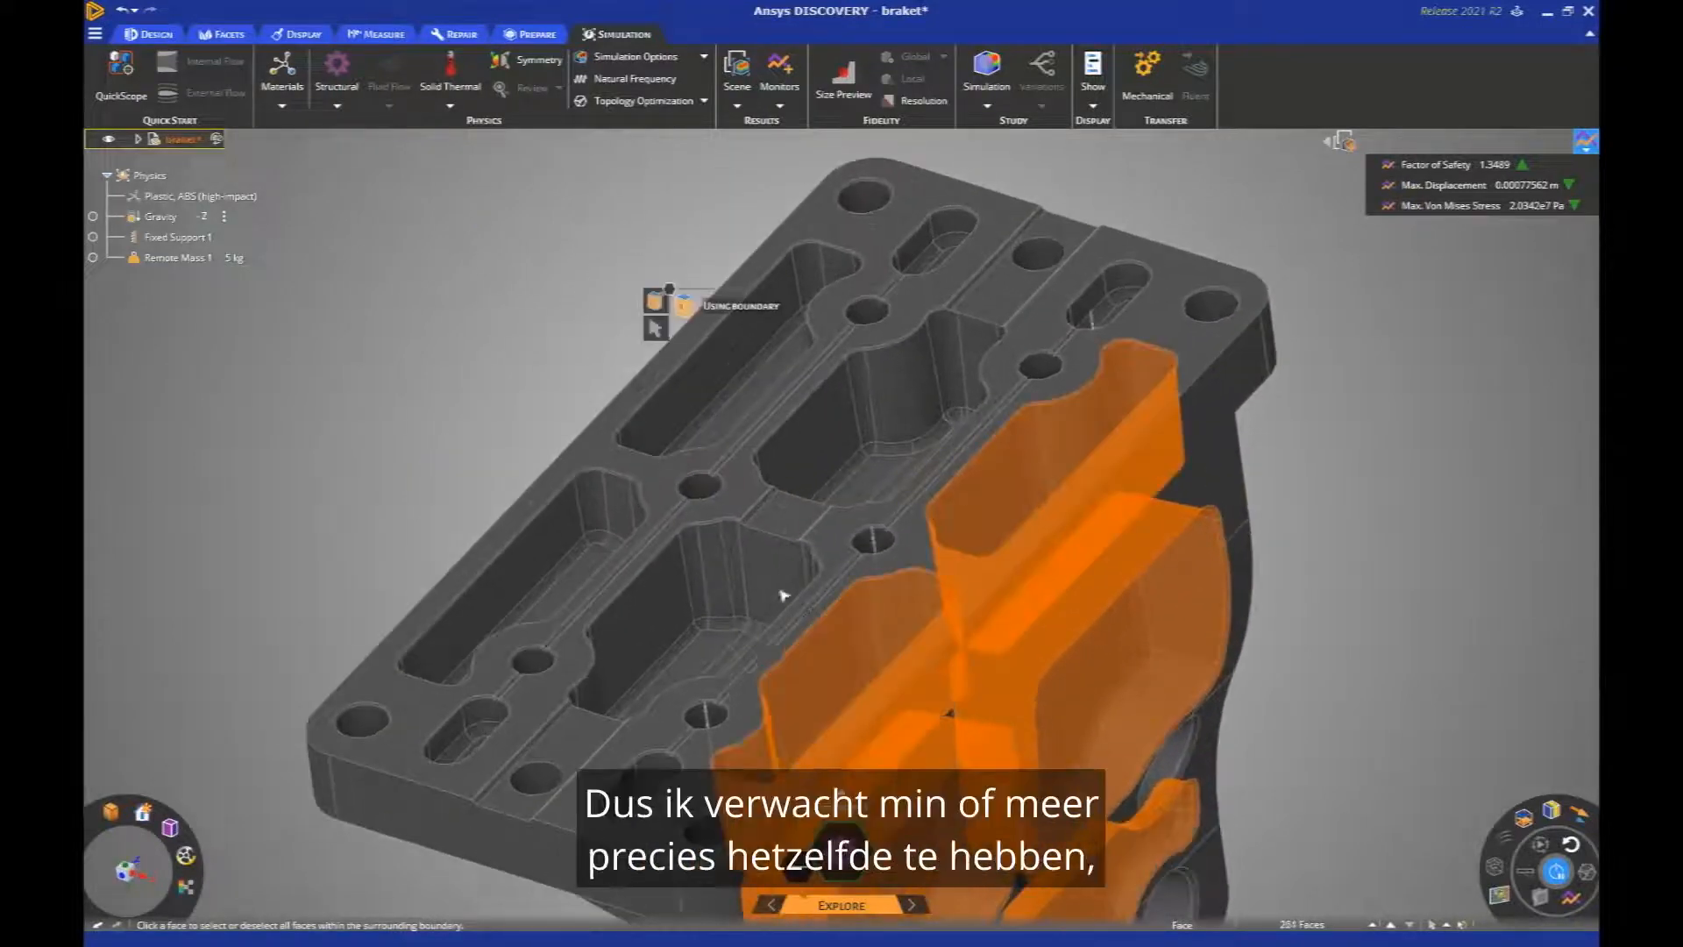
- Select the remaining pockets, slots and inner holes on the bracket's mounting flange using boundary selection and fill them
{"action": "left_click", "coordinate": [802, 399]}
{"action": "left_click", "coordinate": [781, 337]}
{"action": "left_click", "coordinate": [934, 261]}
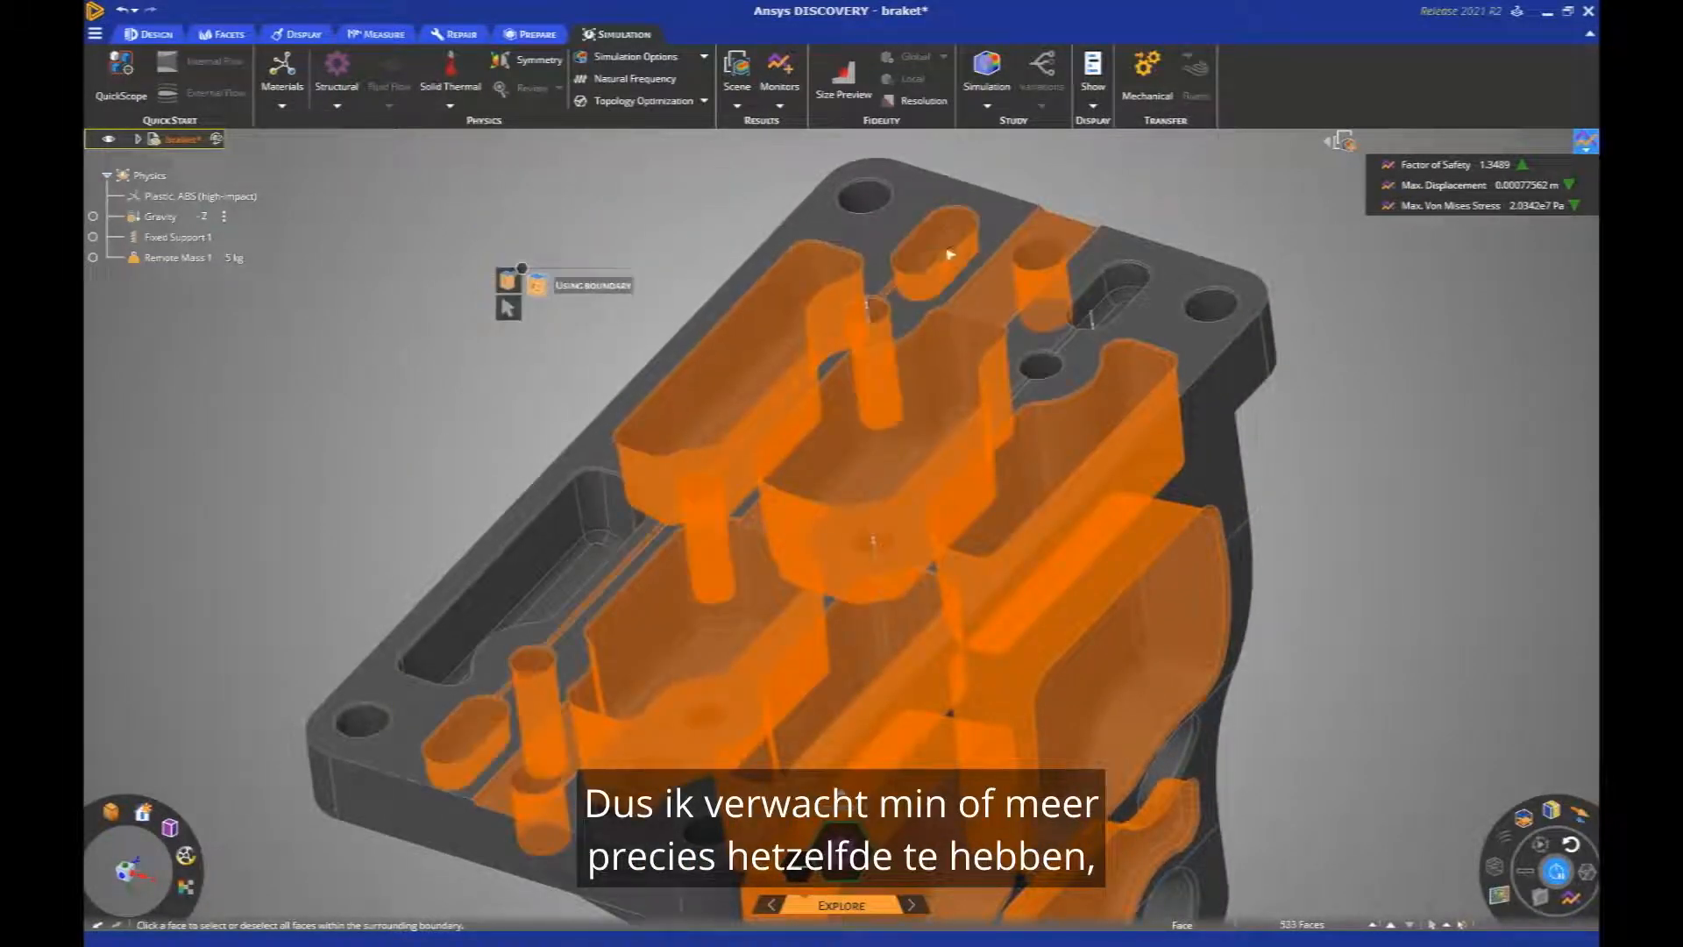
{"action": "left_click", "coordinate": [1091, 280]}
{"action": "left_click", "coordinate": [603, 564]}
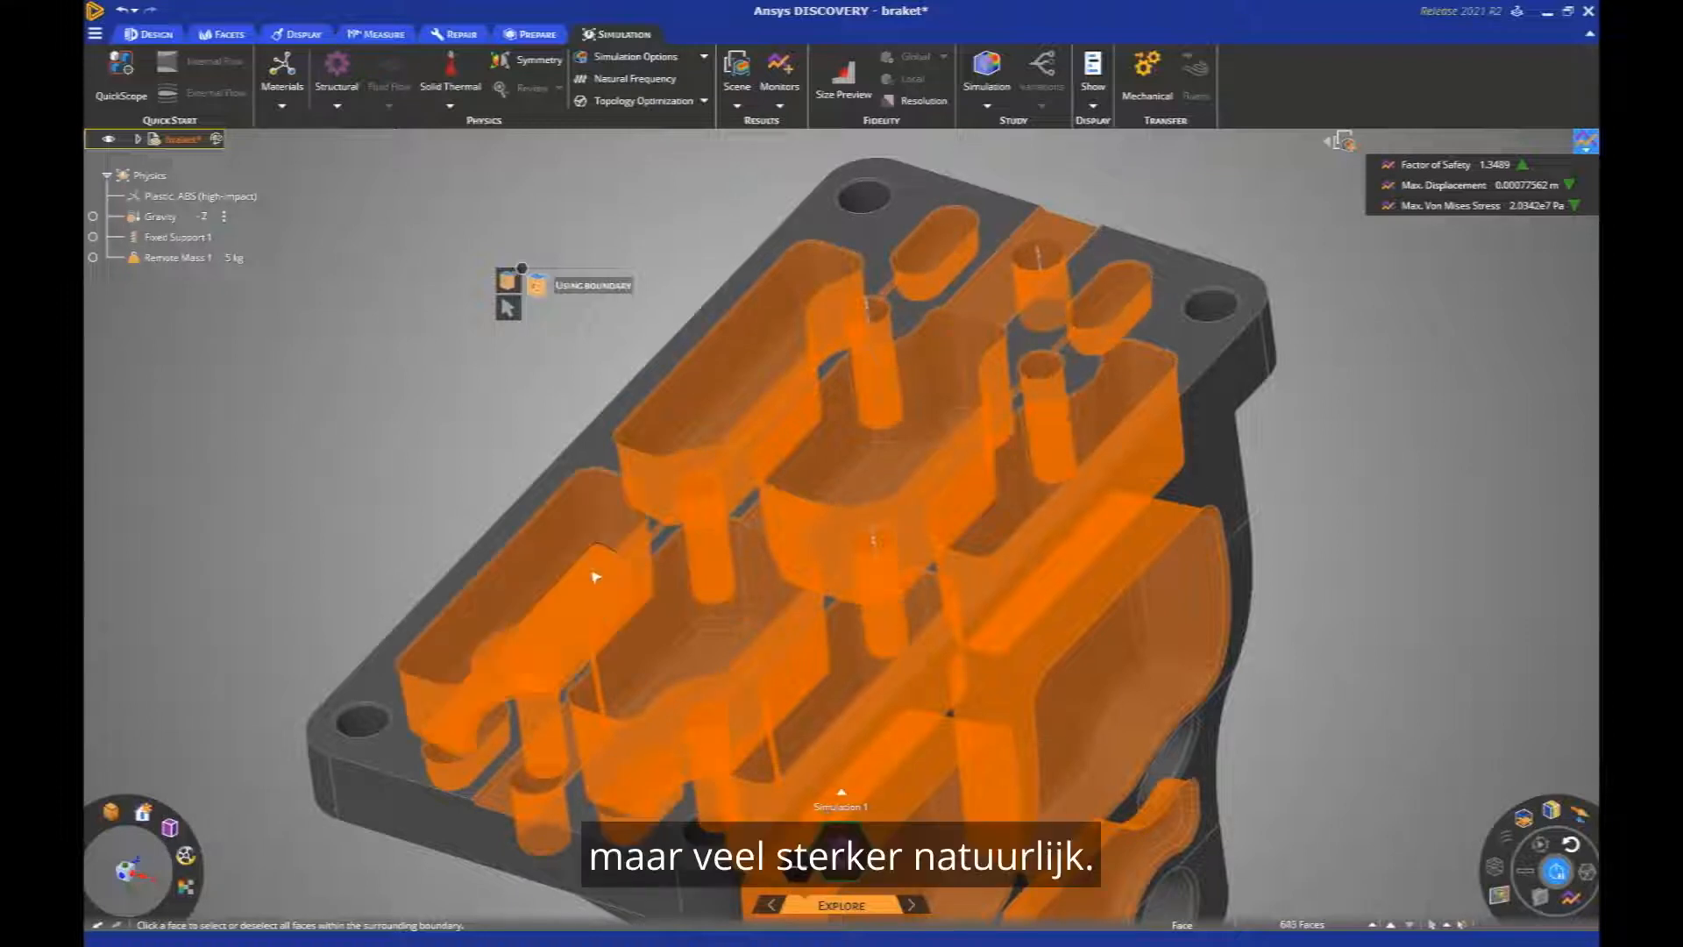
{"action": "scroll", "coordinate": [618, 394], "scroll_direction": "down", "scroll_amount": 5}
{"action": "left_click", "coordinate": [820, 413]}
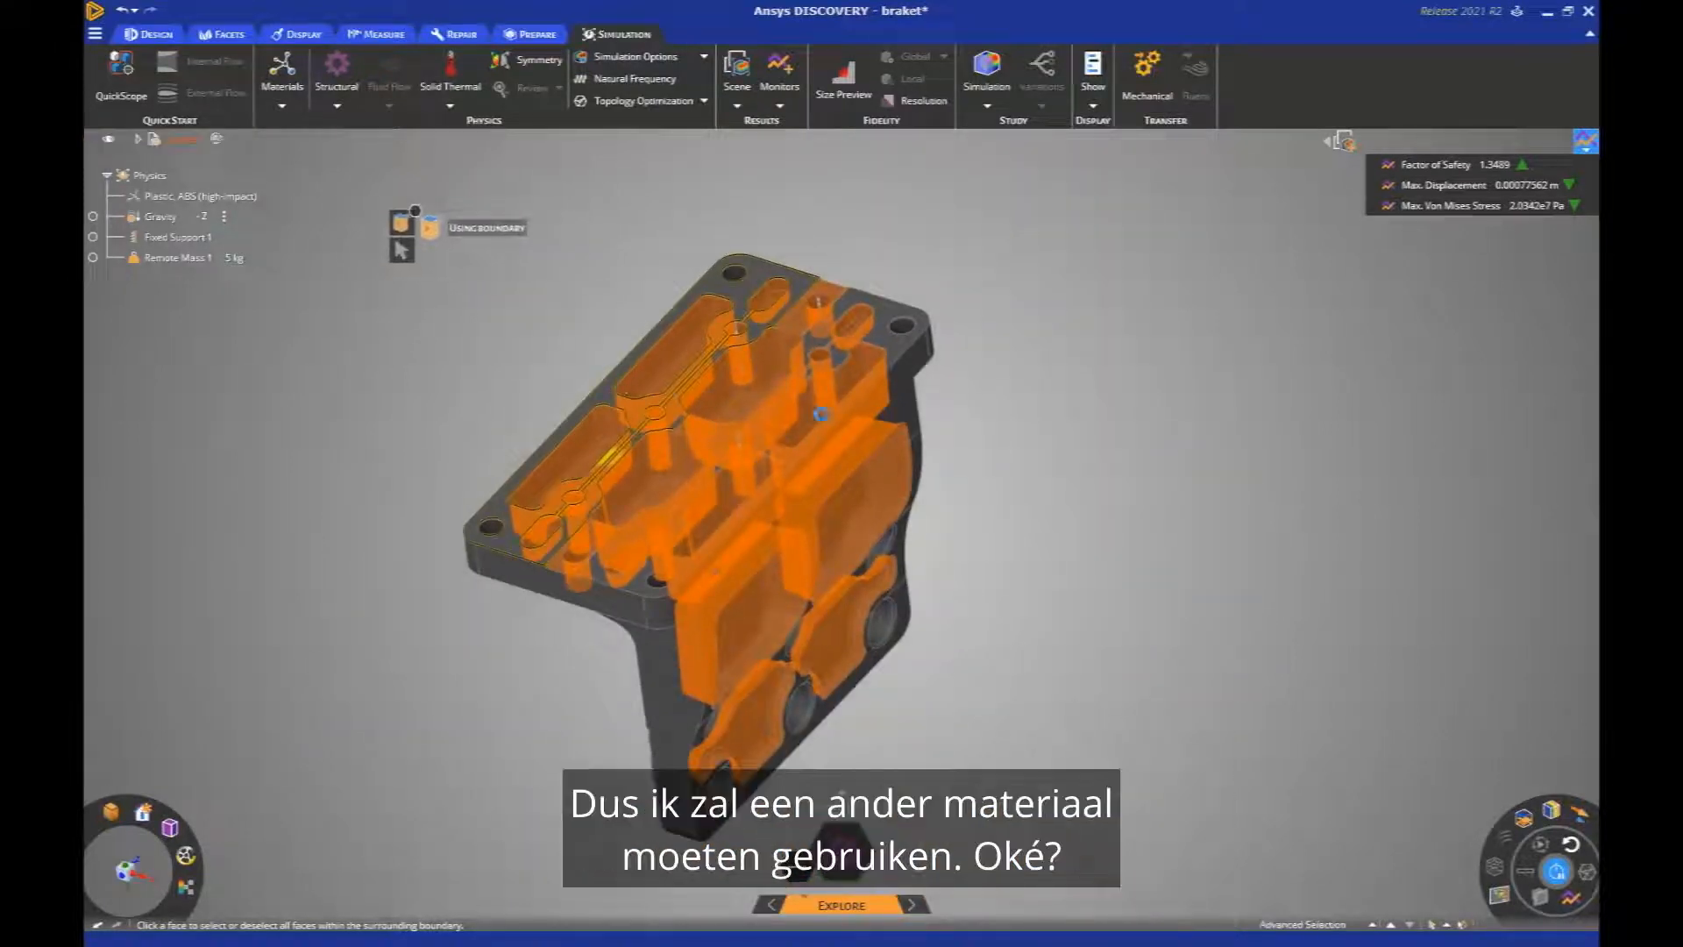
- Box-select the two middle counterbored screw holes on the back of the side flange and delete them
{"action": "middle_click_drag", "start_coordinate": [921, 701], "coordinate": [780, 604]}
{"action": "left_click_drag", "start_coordinate": [706, 496], "coordinate": [824, 739]}
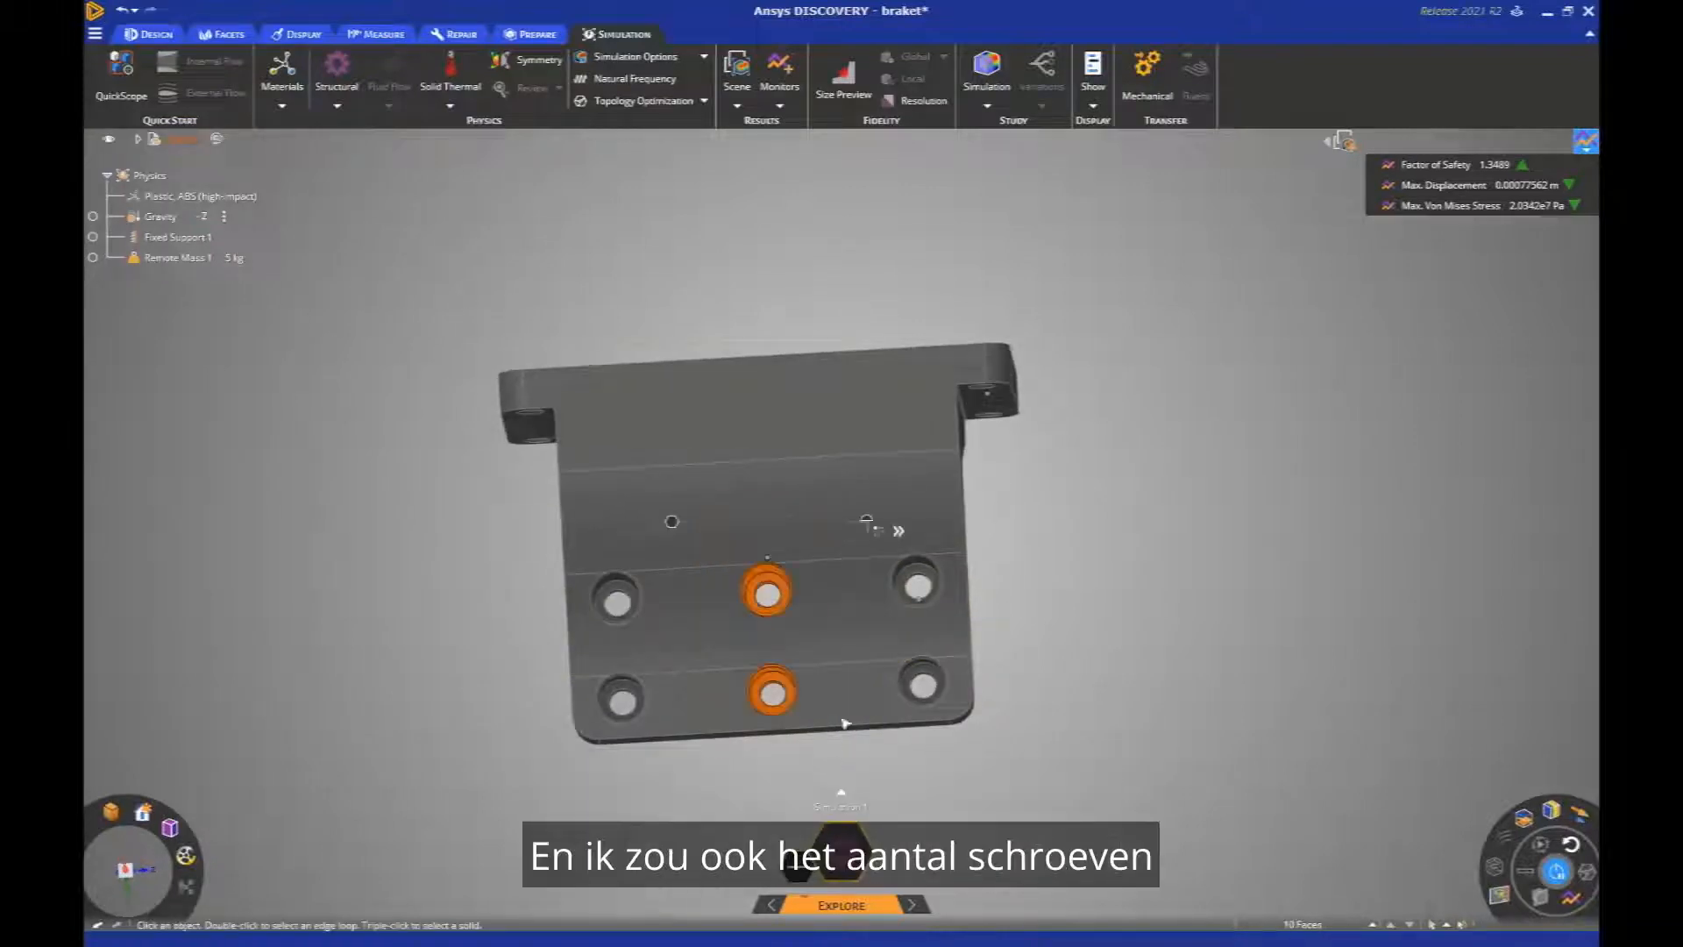
{"action": "key", "text": "Delete"}
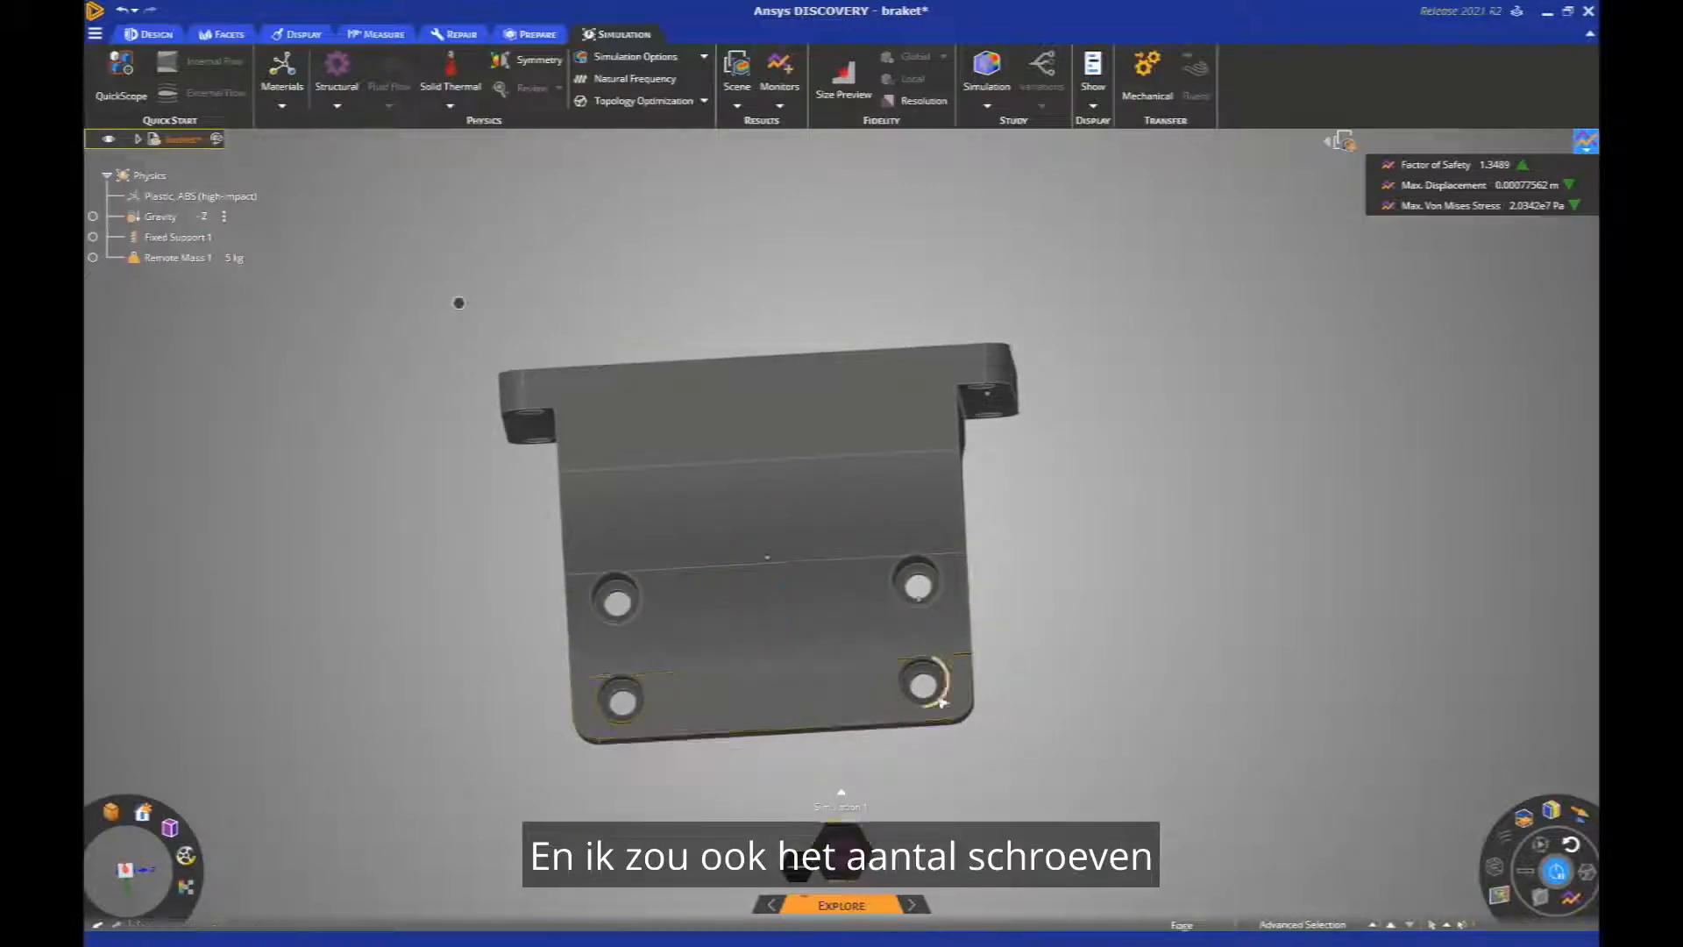
- Select the rim faces around the four remaining screw holes on the back of the side flange and delete them
{"action": "scroll", "coordinate": [937, 619], "scroll_direction": "up", "scroll_amount": 5}
{"action": "left_click", "coordinate": [797, 424]}
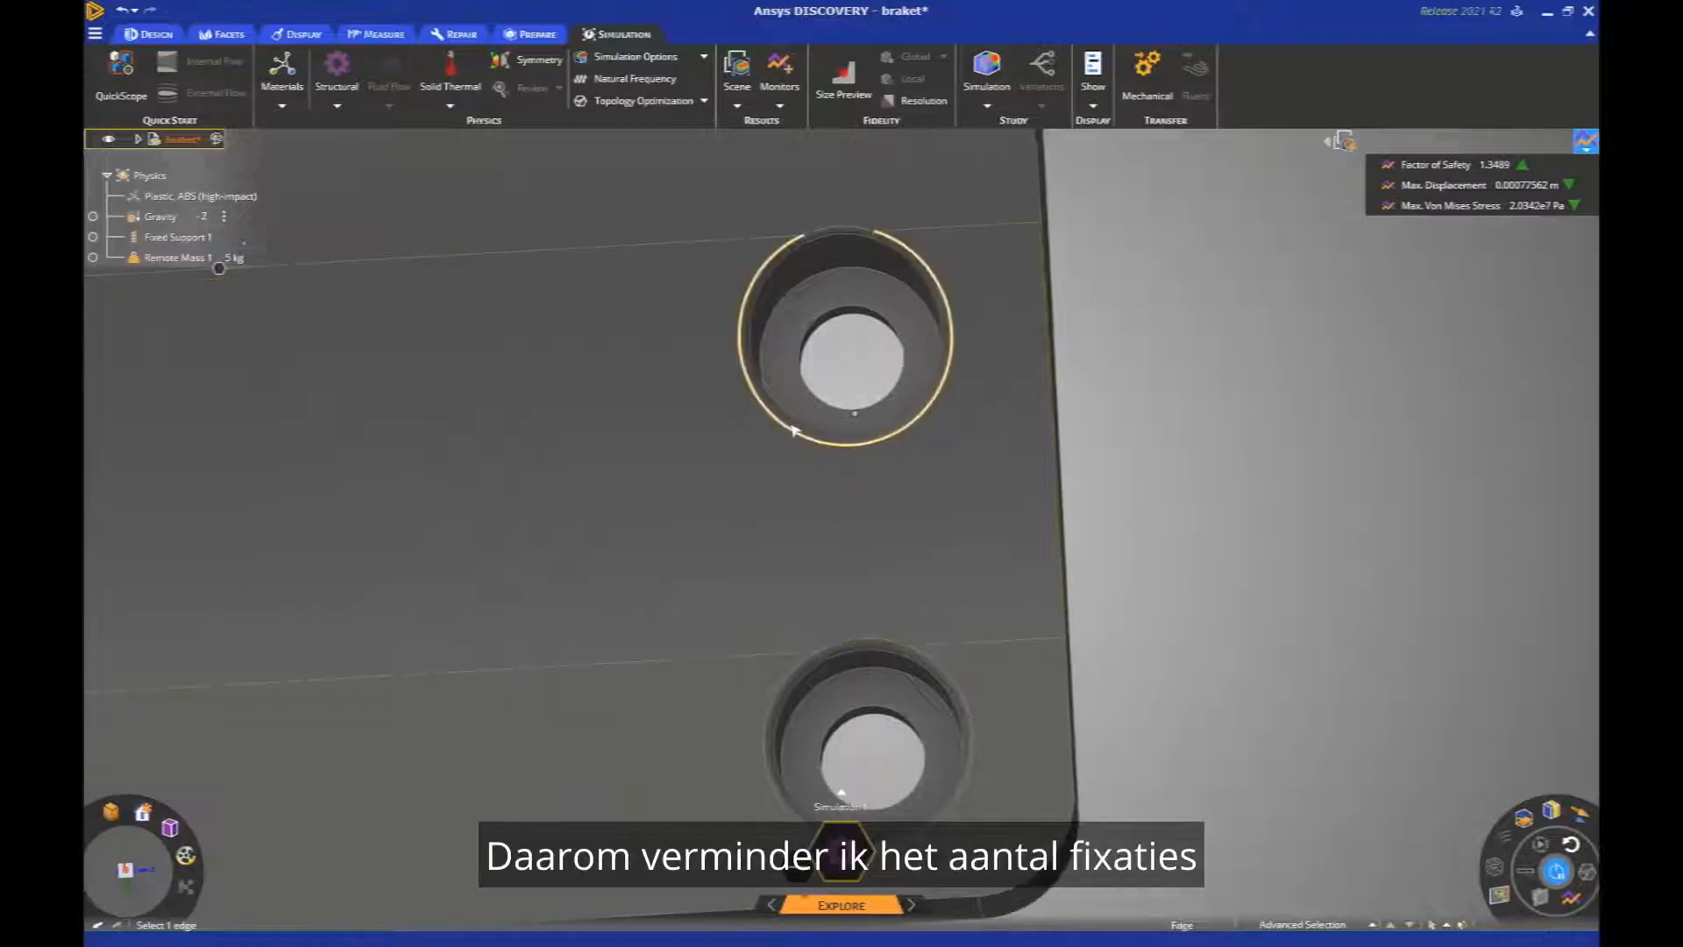
{"action": "left_click", "coordinate": [859, 649], "text": "ctrl"}
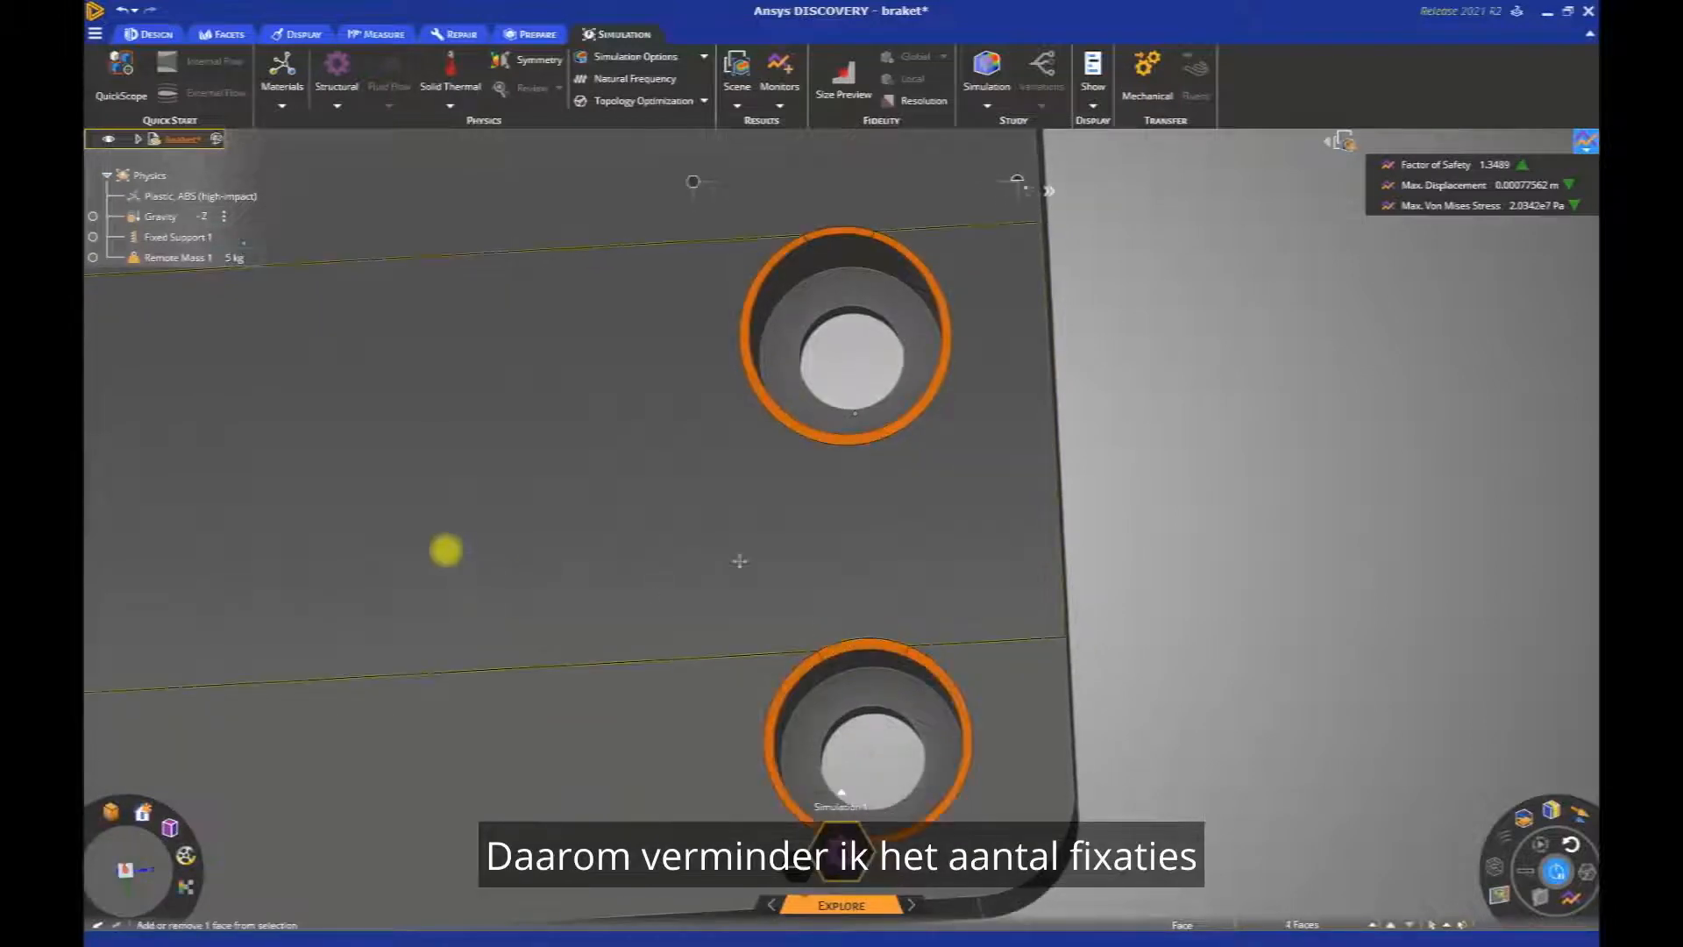
{"action": "middle_click_drag", "start_coordinate": [740, 564], "coordinate": [977, 577]}
{"action": "left_click", "coordinate": [566, 494], "text": "ctrl"}
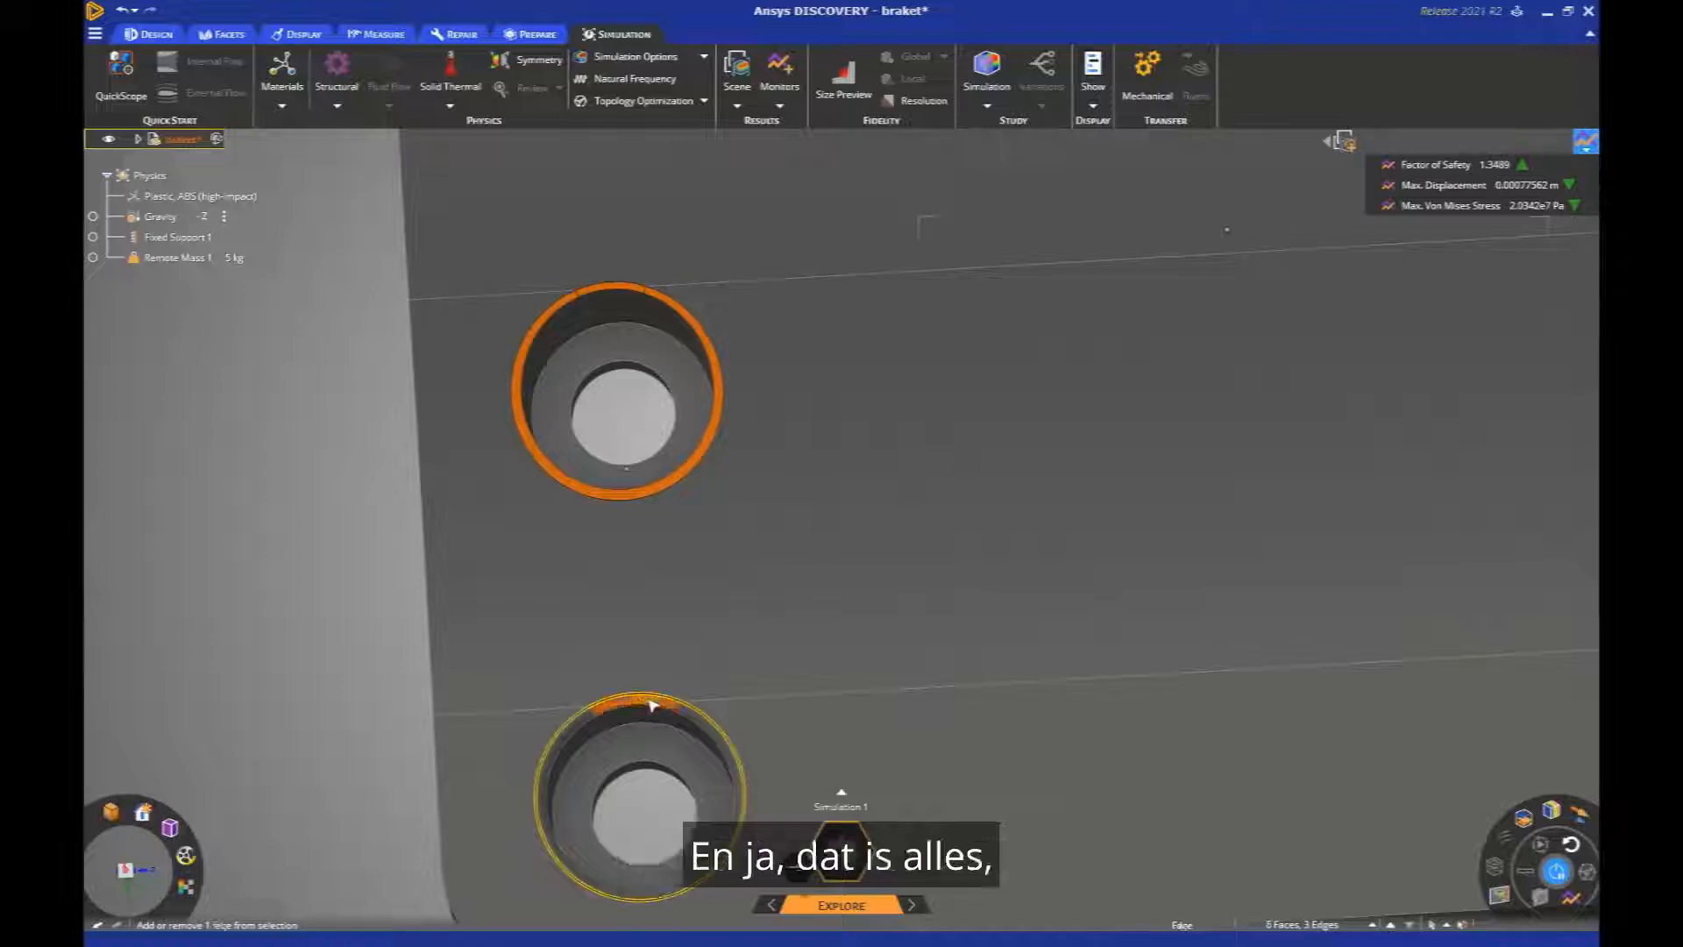
{"action": "left_click", "coordinate": [771, 725], "text": "ctrl"}
{"action": "left_click", "coordinate": [790, 286], "text": "ctrl"}
{"action": "left_click", "coordinate": [794, 256], "text": "ctrl"}
{"action": "scroll", "coordinate": [667, 351], "scroll_direction": "down", "scroll_amount": 5}
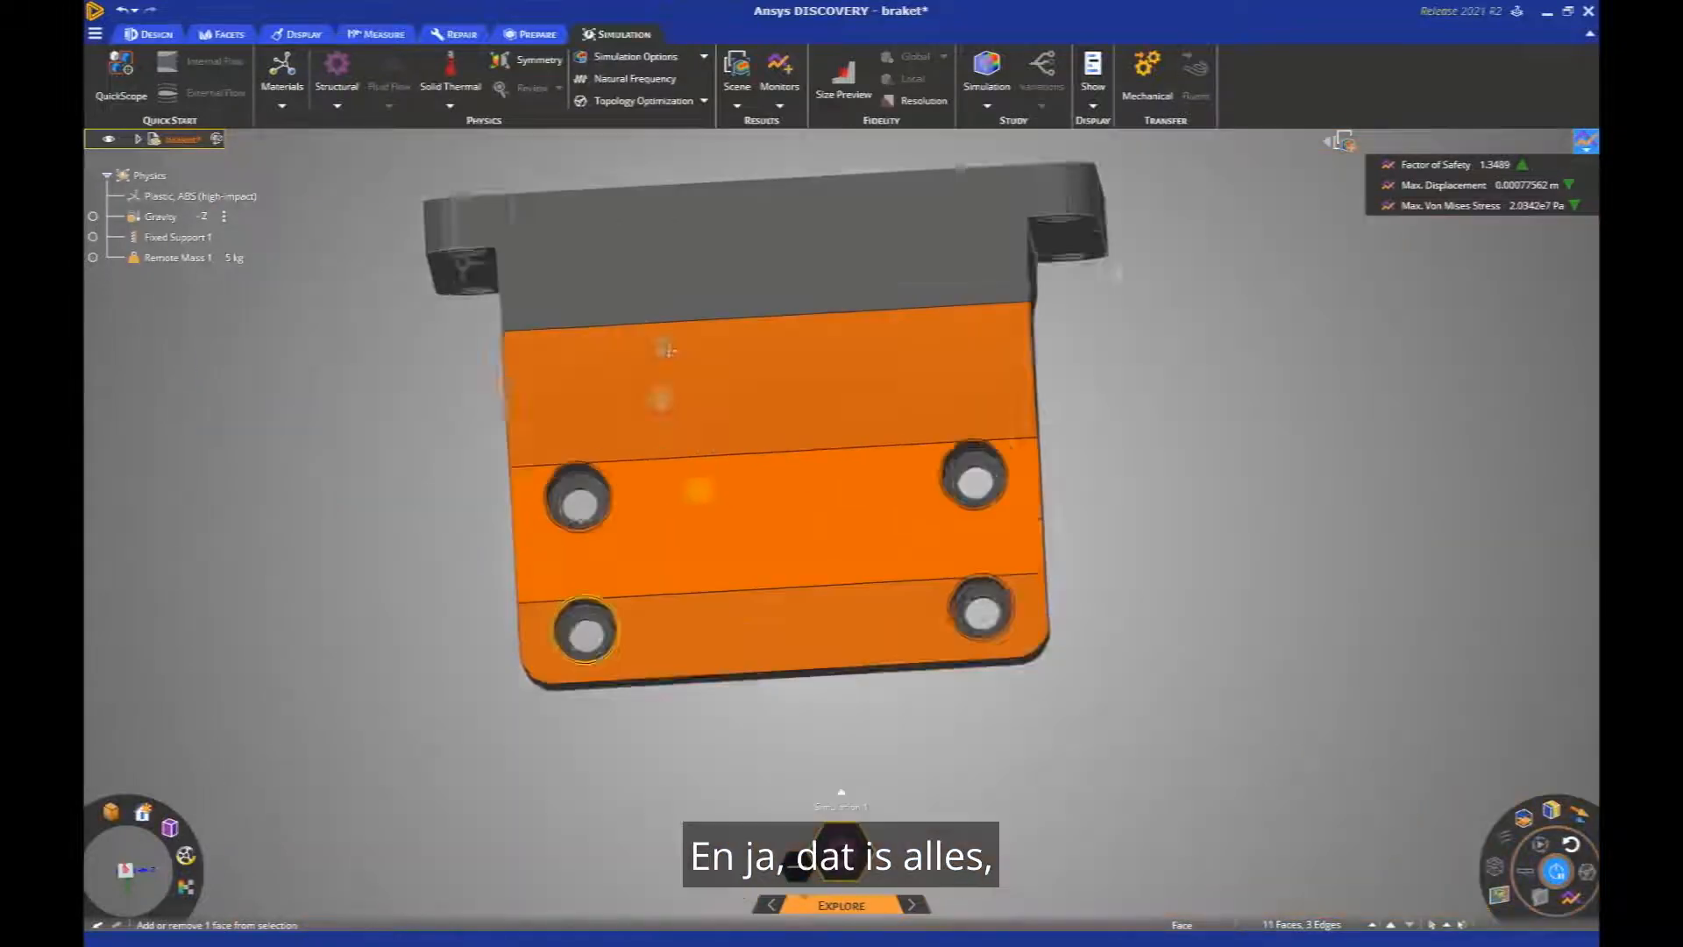
{"action": "scroll", "coordinate": [668, 351], "scroll_direction": "down", "scroll_amount": 2}
{"action": "middle_click_drag", "start_coordinate": [668, 351], "coordinate": [1037, 339]}
{"action": "key", "text": "Delete"}
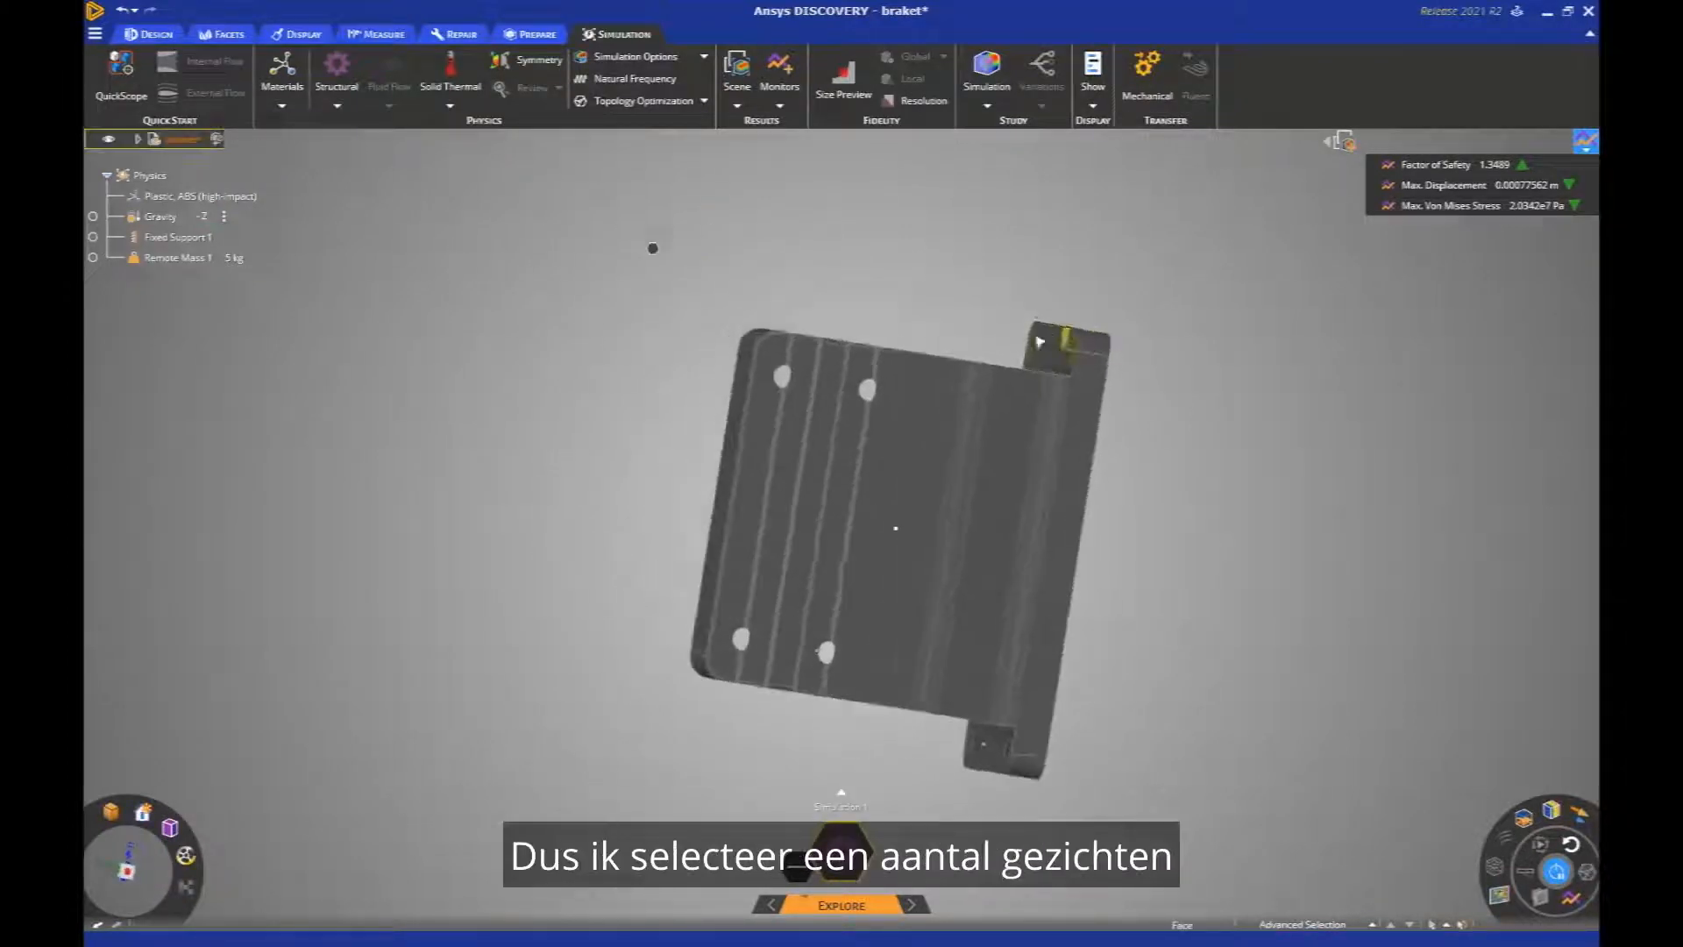
- Change the bracket's material to Aluminum alloy, wrought, 6061, T6
{"action": "left_click", "coordinate": [176, 196]}
{"action": "left_click", "coordinate": [1061, 267]}
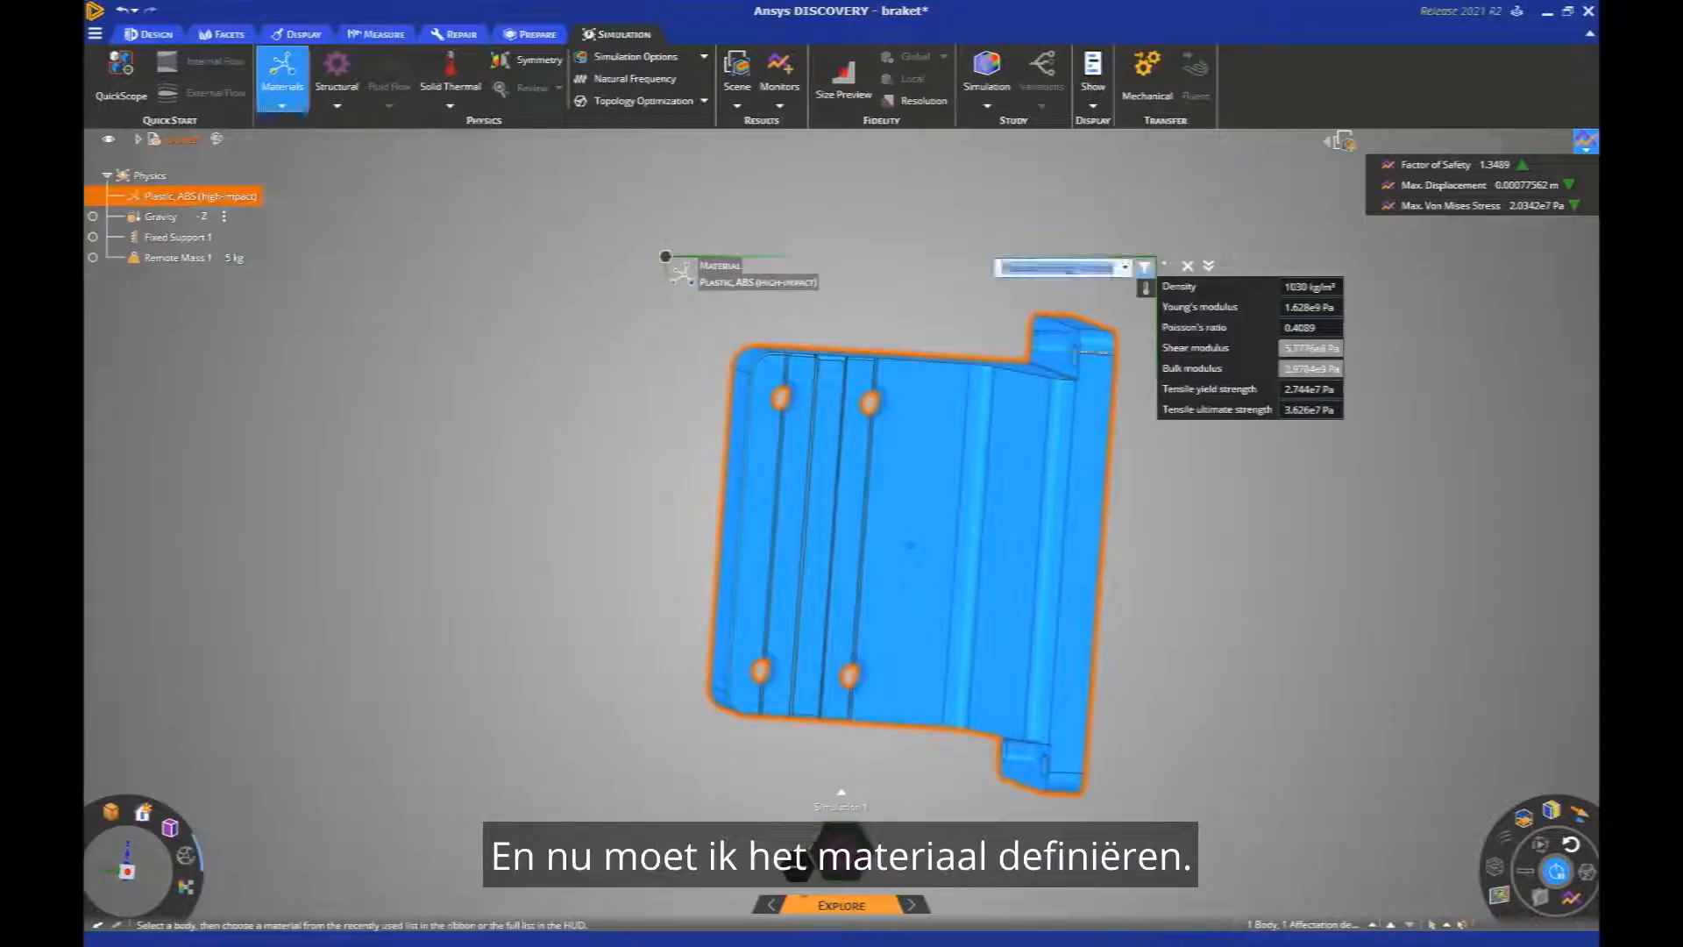
{"action": "type", "text": "Alumina, 88%"}
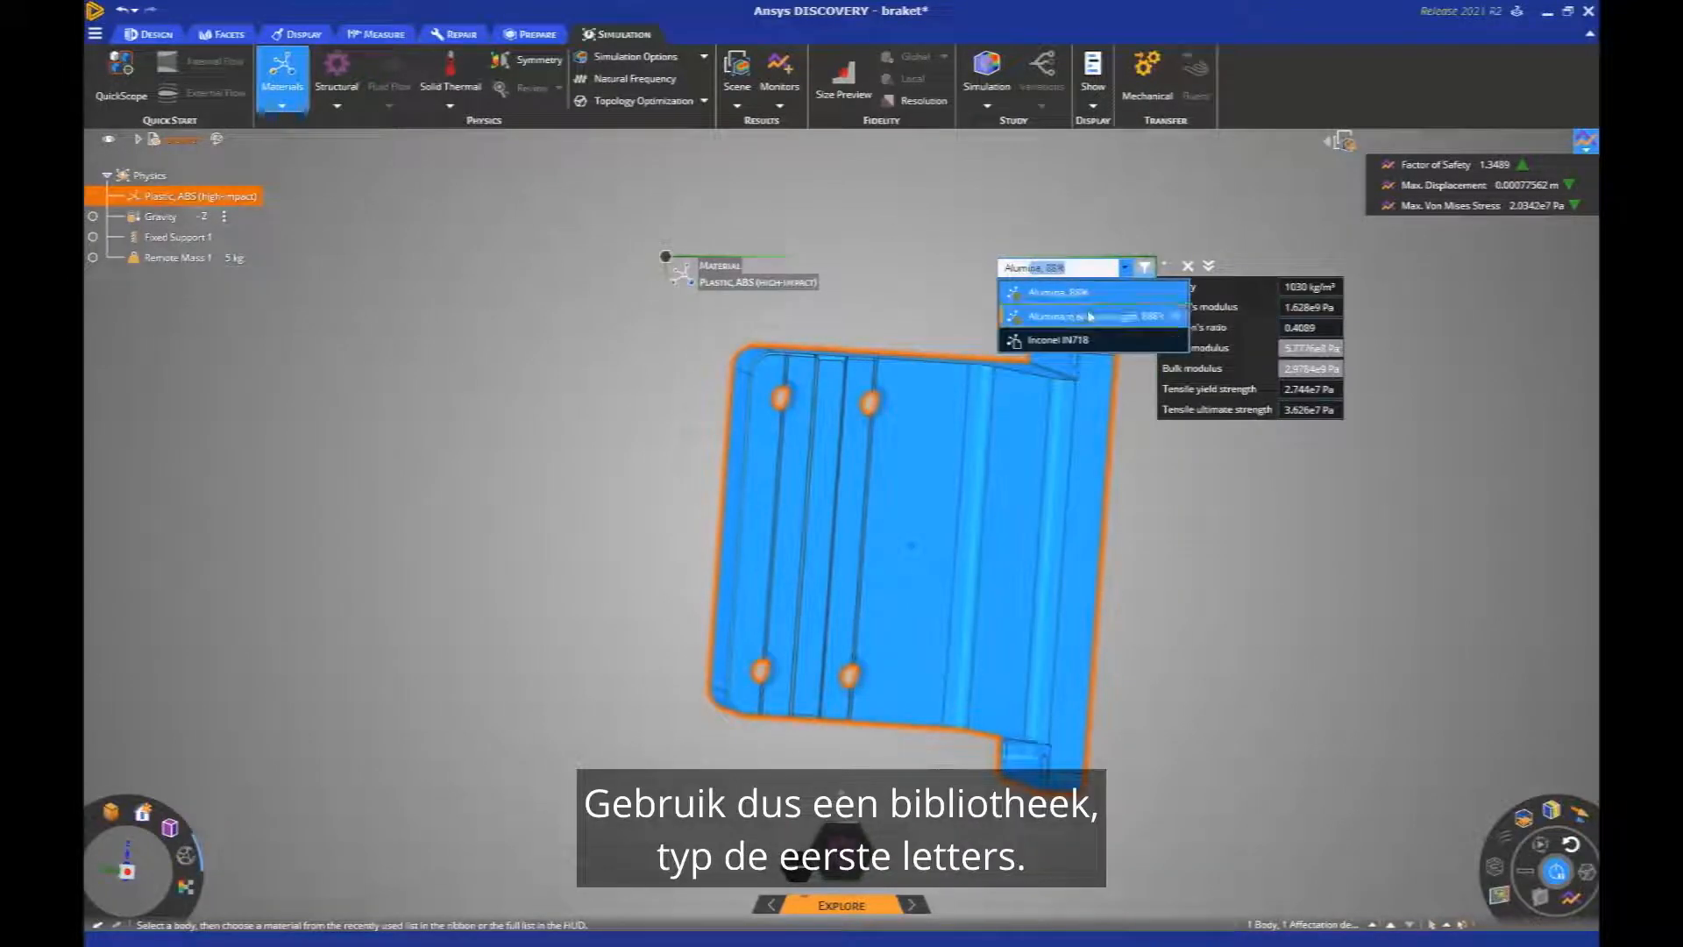
{"action": "left_click", "coordinate": [1090, 316]}
{"action": "left_click", "coordinate": [920, 328]}
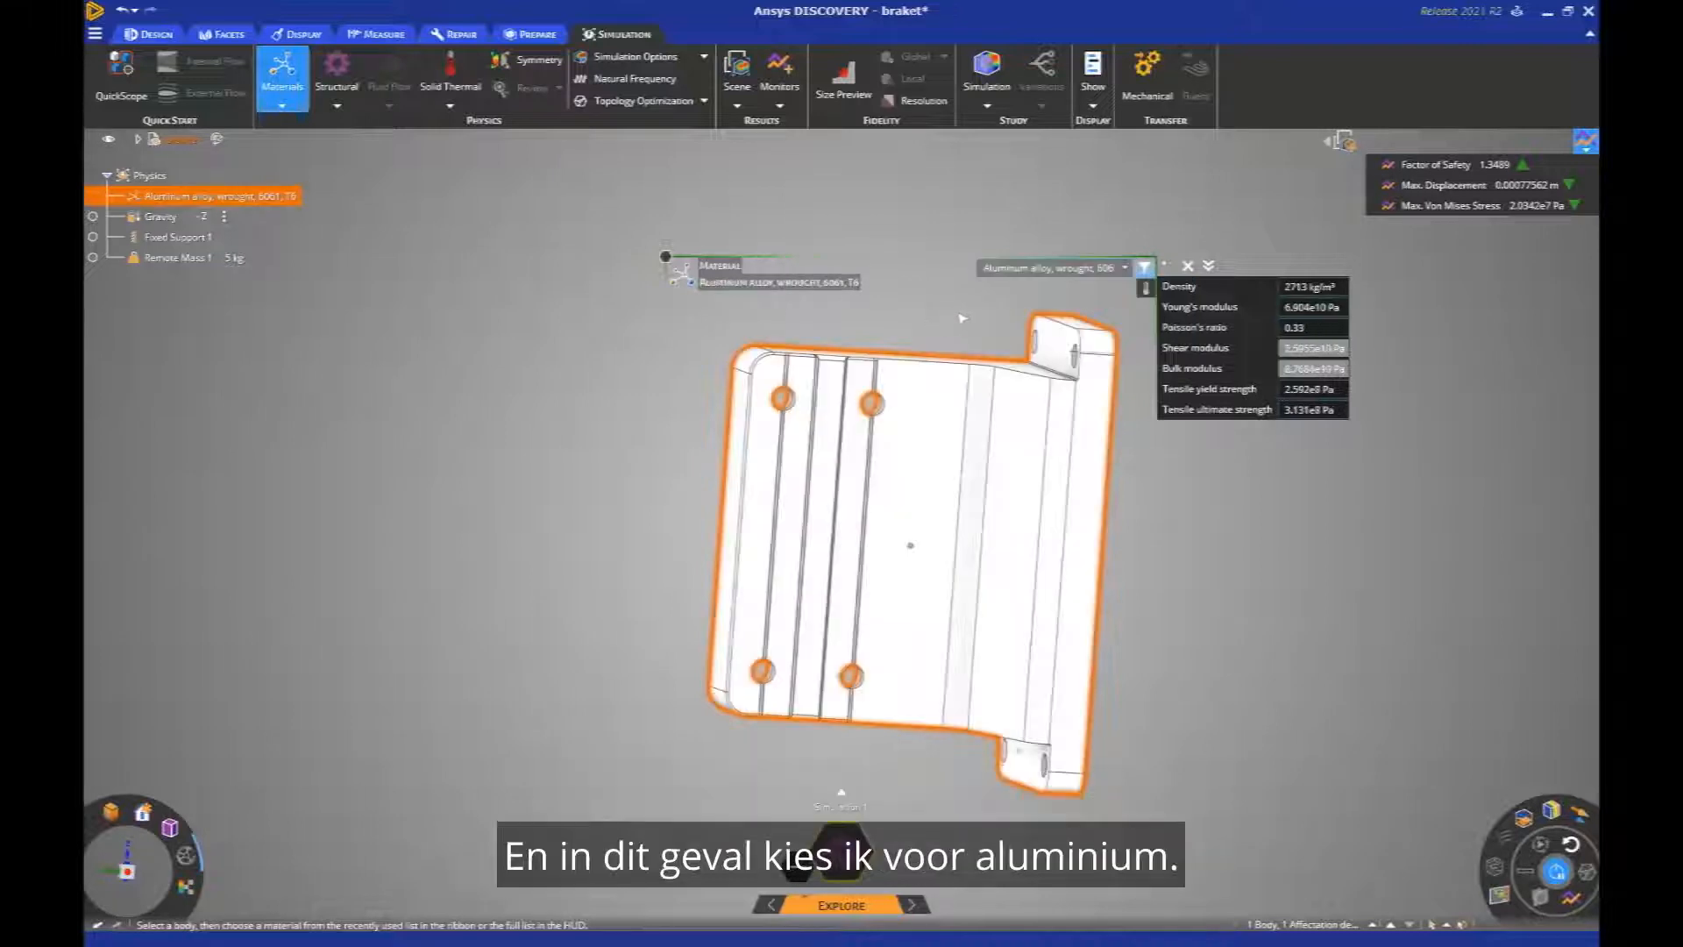
{"action": "left_click", "coordinate": [961, 319]}
{"action": "middle_click_drag", "start_coordinate": [961, 320], "coordinate": [690, 306]}
{"action": "key", "text": "Escape"}
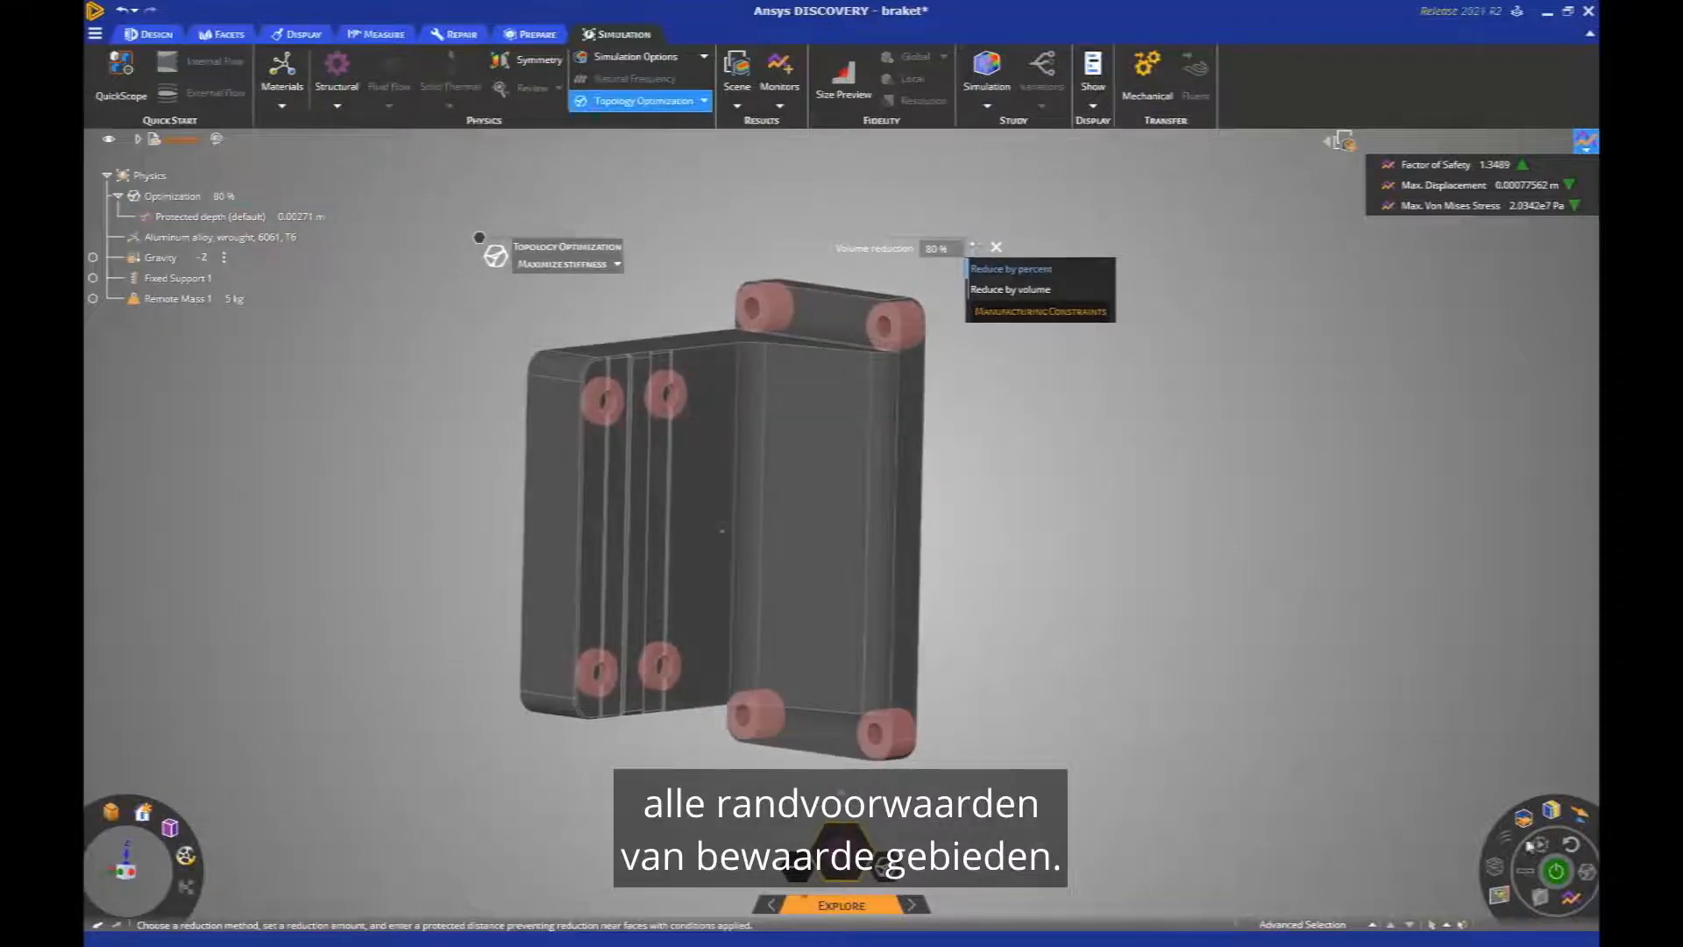
- Start solving the 80% volume reduction topology optimization and add a Mass monitor for the bracket body
{"action": "left_click", "coordinate": [1557, 870]}
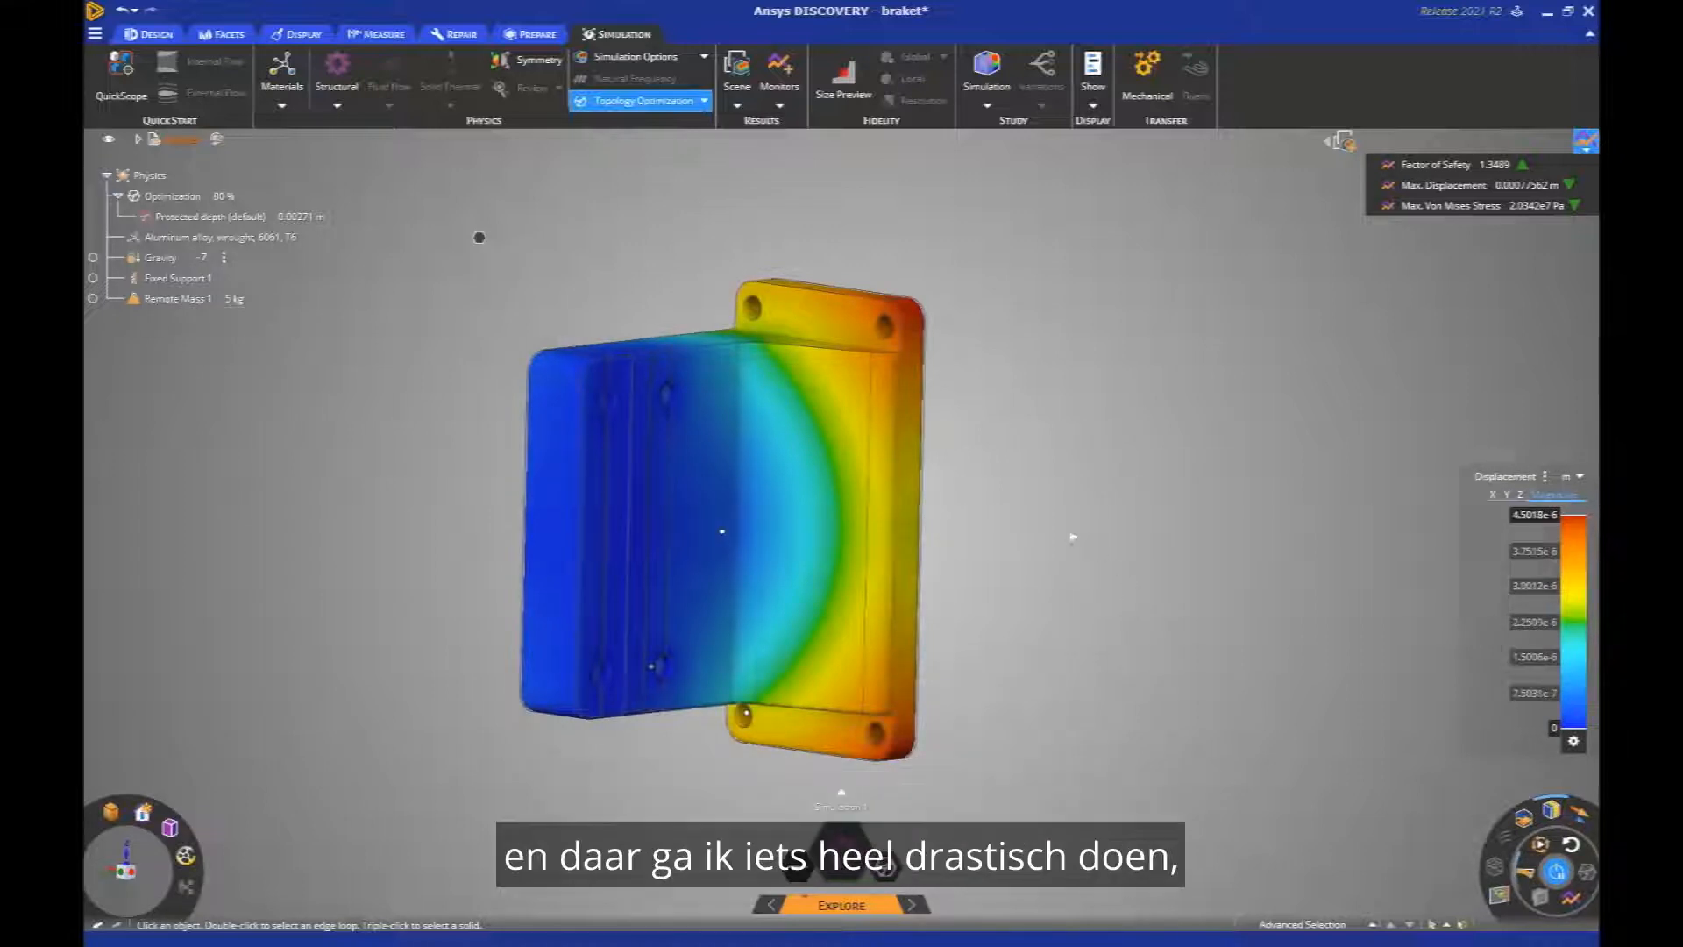
{"action": "right_click", "coordinate": [479, 244]}
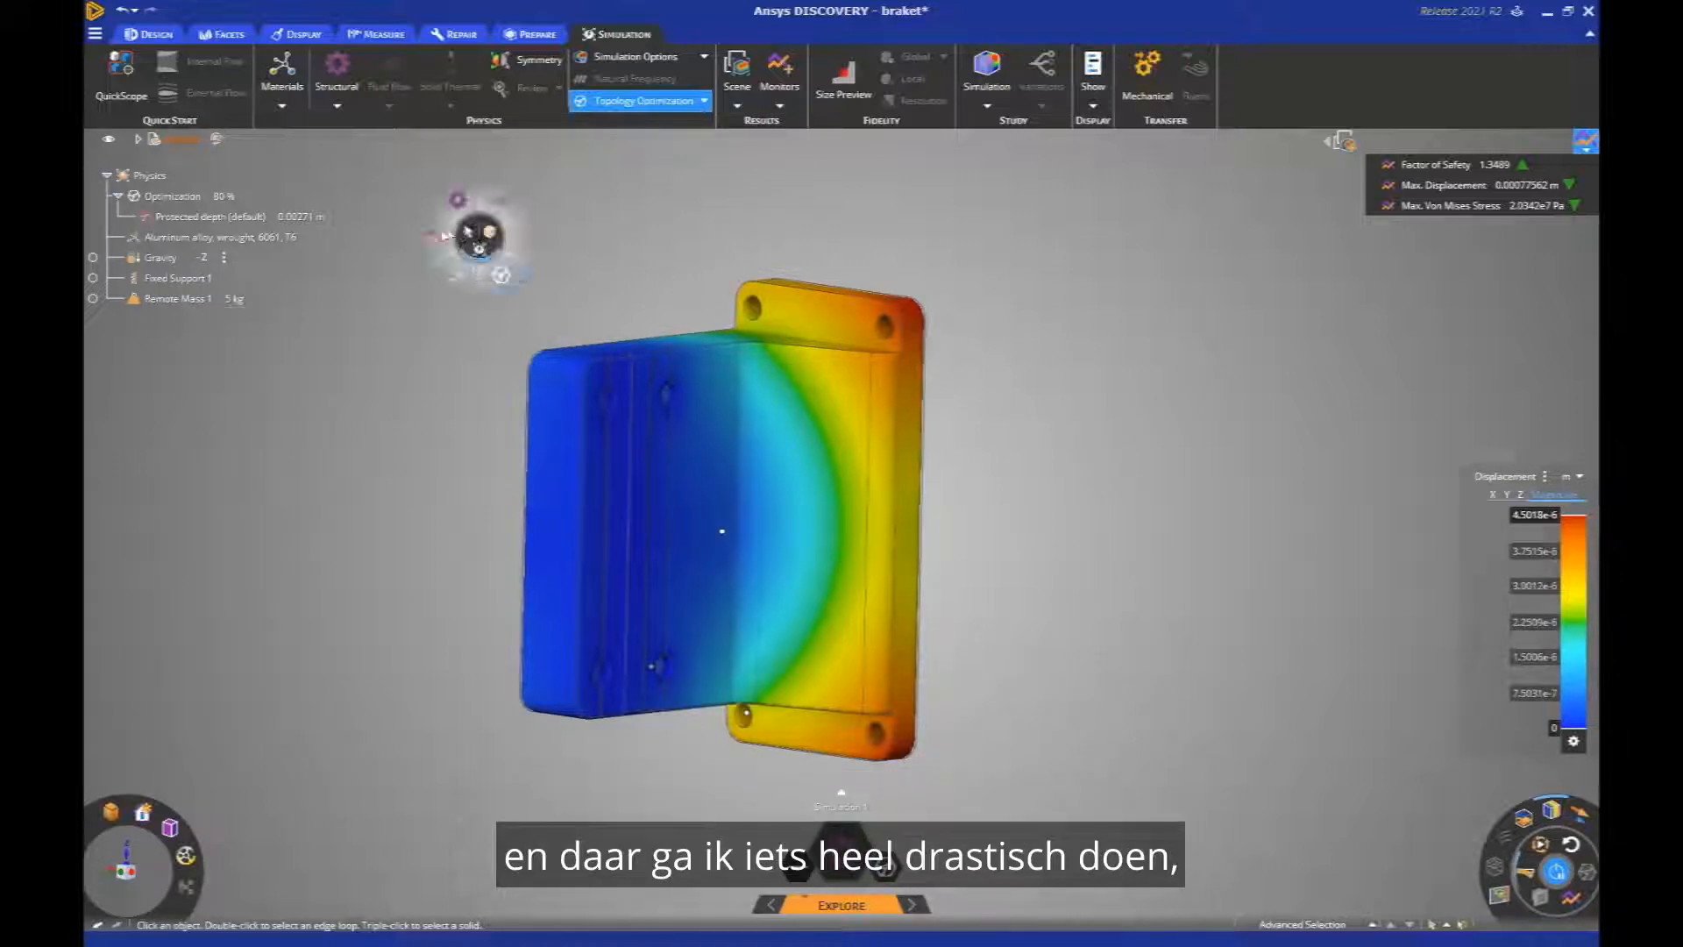
{"action": "left_click", "coordinate": [434, 237]}
{"action": "left_click", "coordinate": [566, 264]}
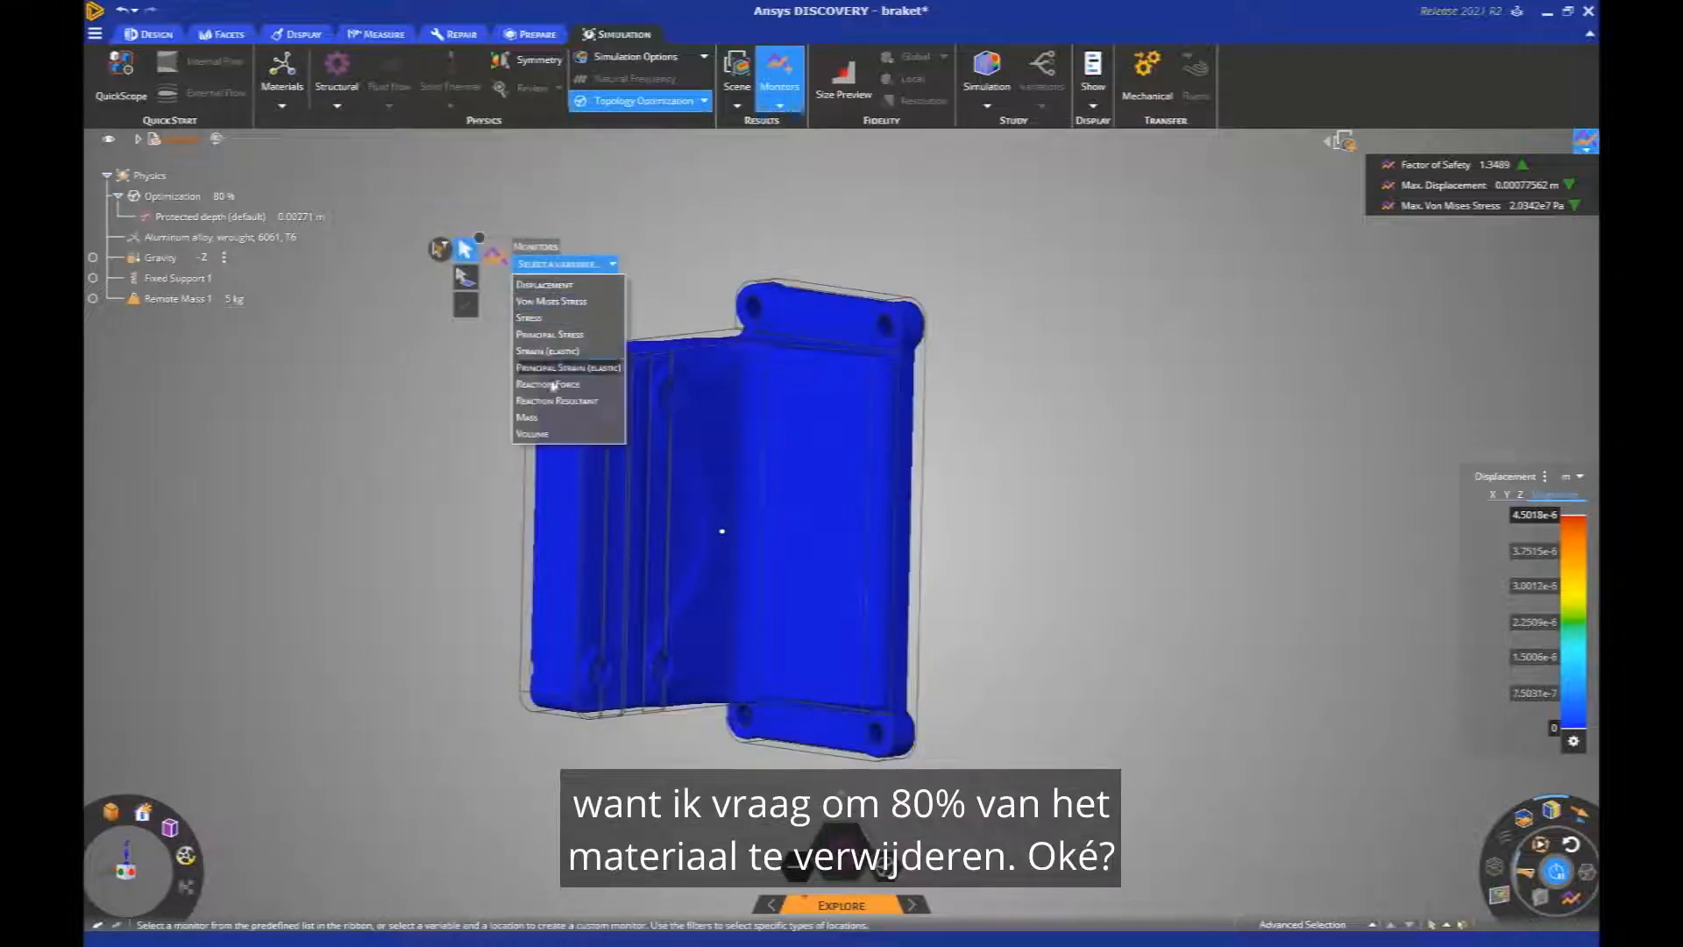
{"action": "left_click", "coordinate": [561, 421]}
{"action": "left_click", "coordinate": [562, 421]}
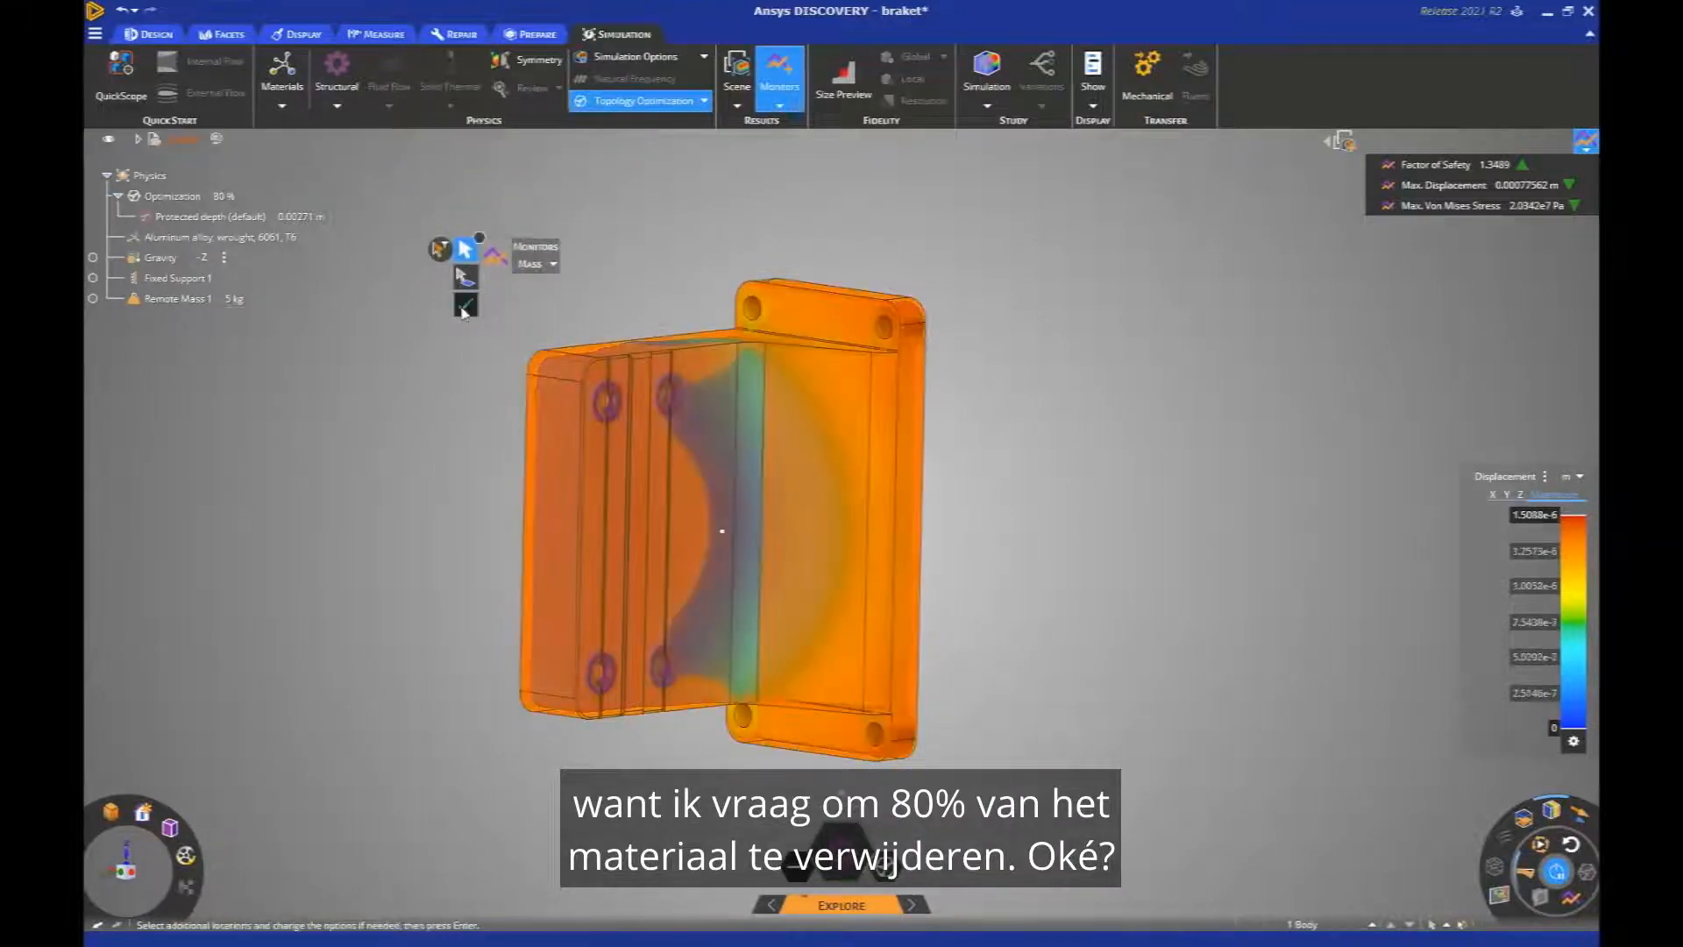
{"action": "left_click", "coordinate": [465, 307]}
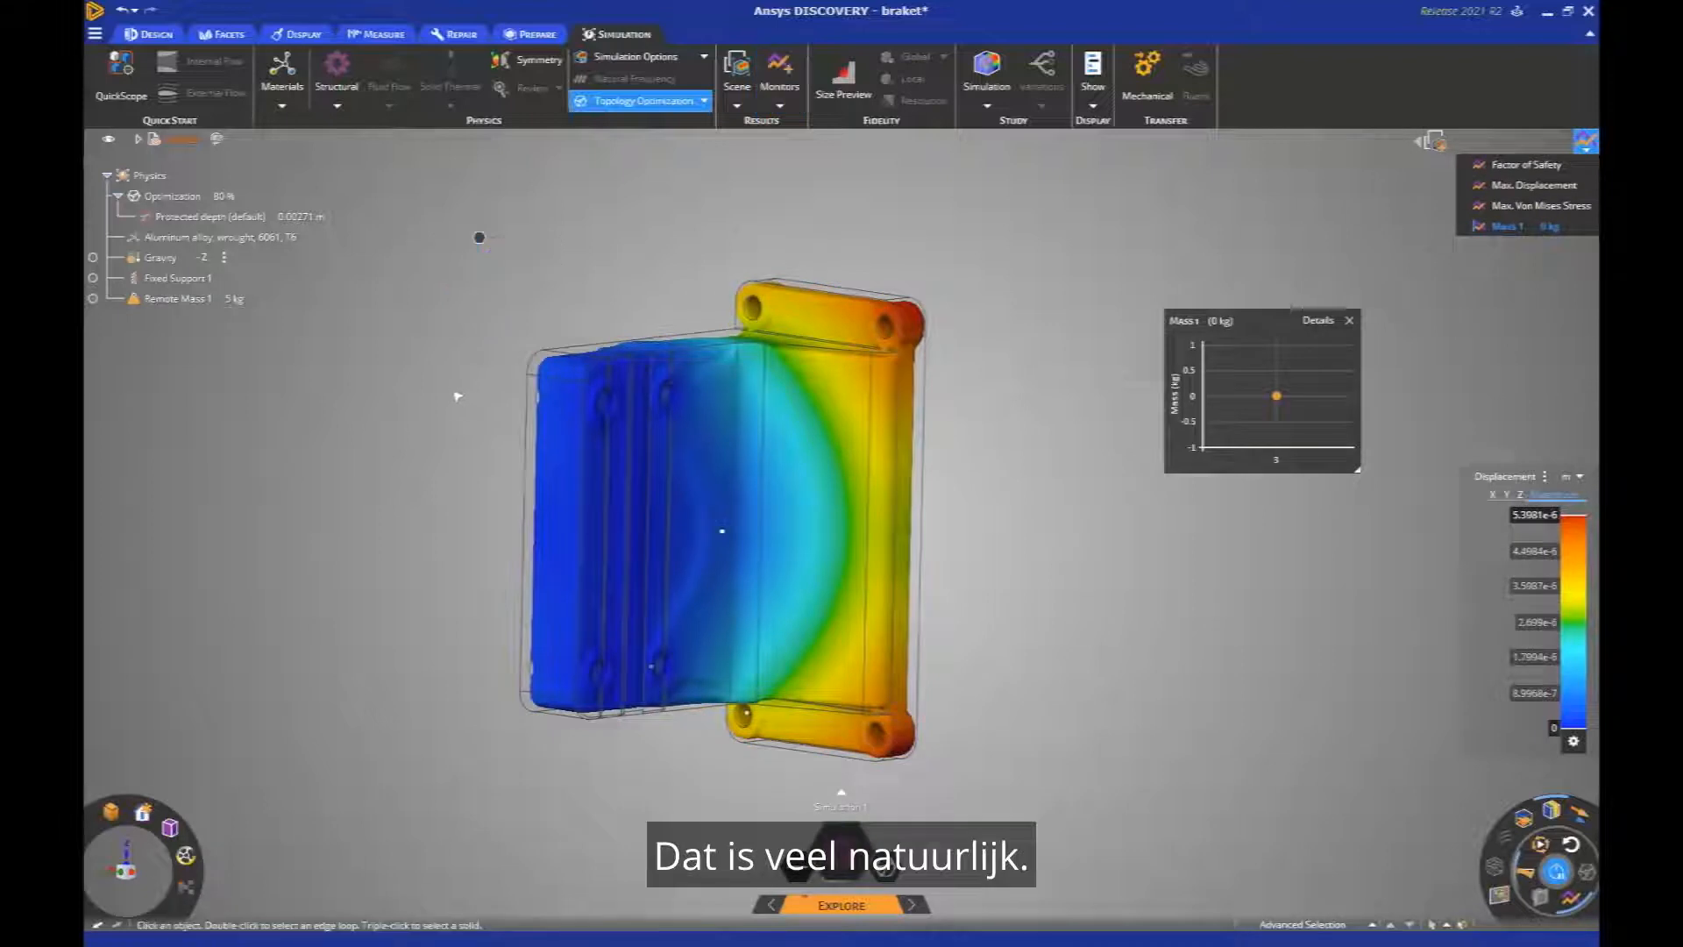
- Show the detailed iteration graph of the Mass monitor beside the bracket and stop the optimization solve
{"action": "left_click", "coordinate": [1328, 326]}
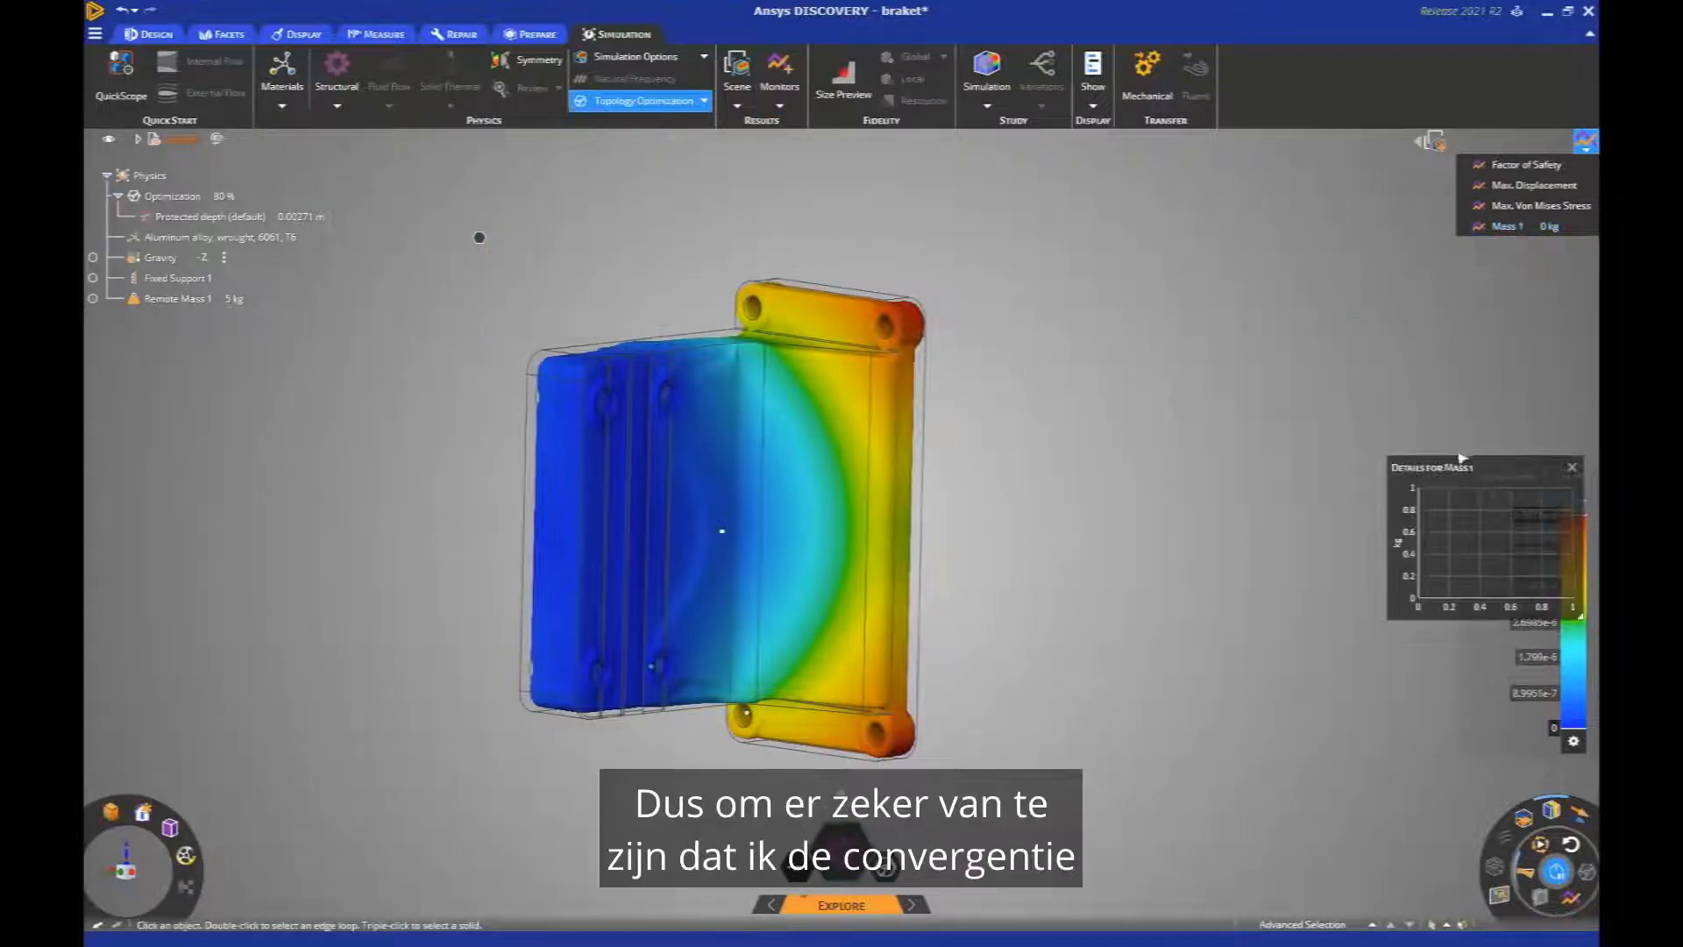
{"action": "left_click_drag", "start_coordinate": [1464, 460], "coordinate": [1312, 285]}
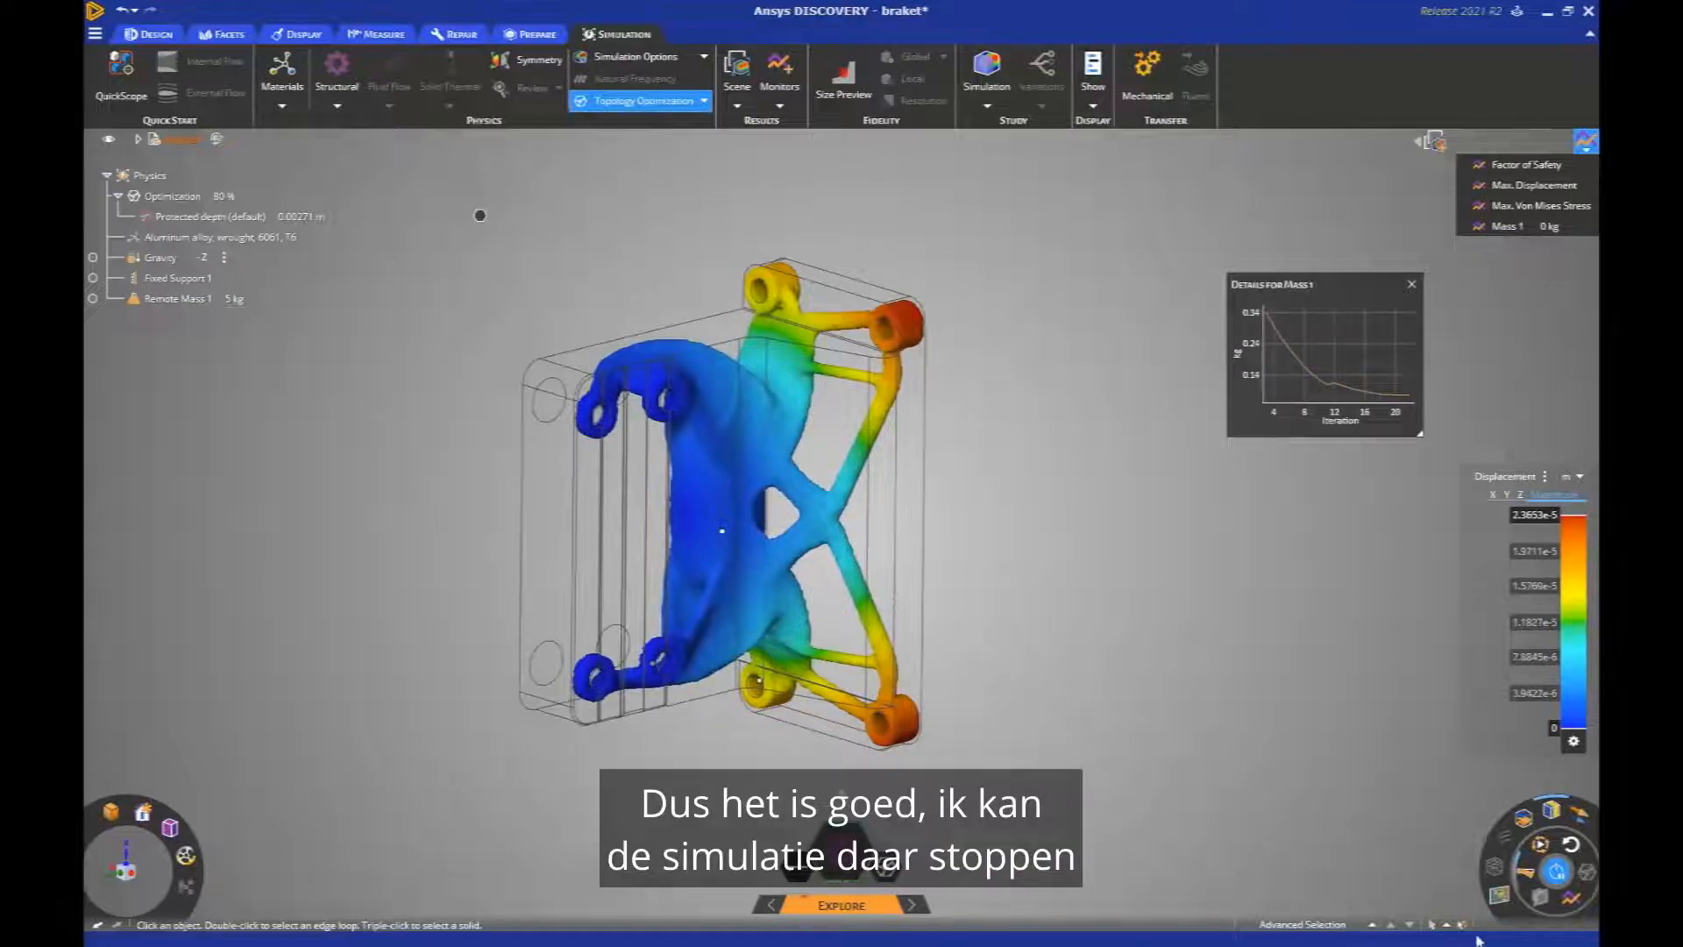
{"action": "left_click", "coordinate": [1558, 870]}
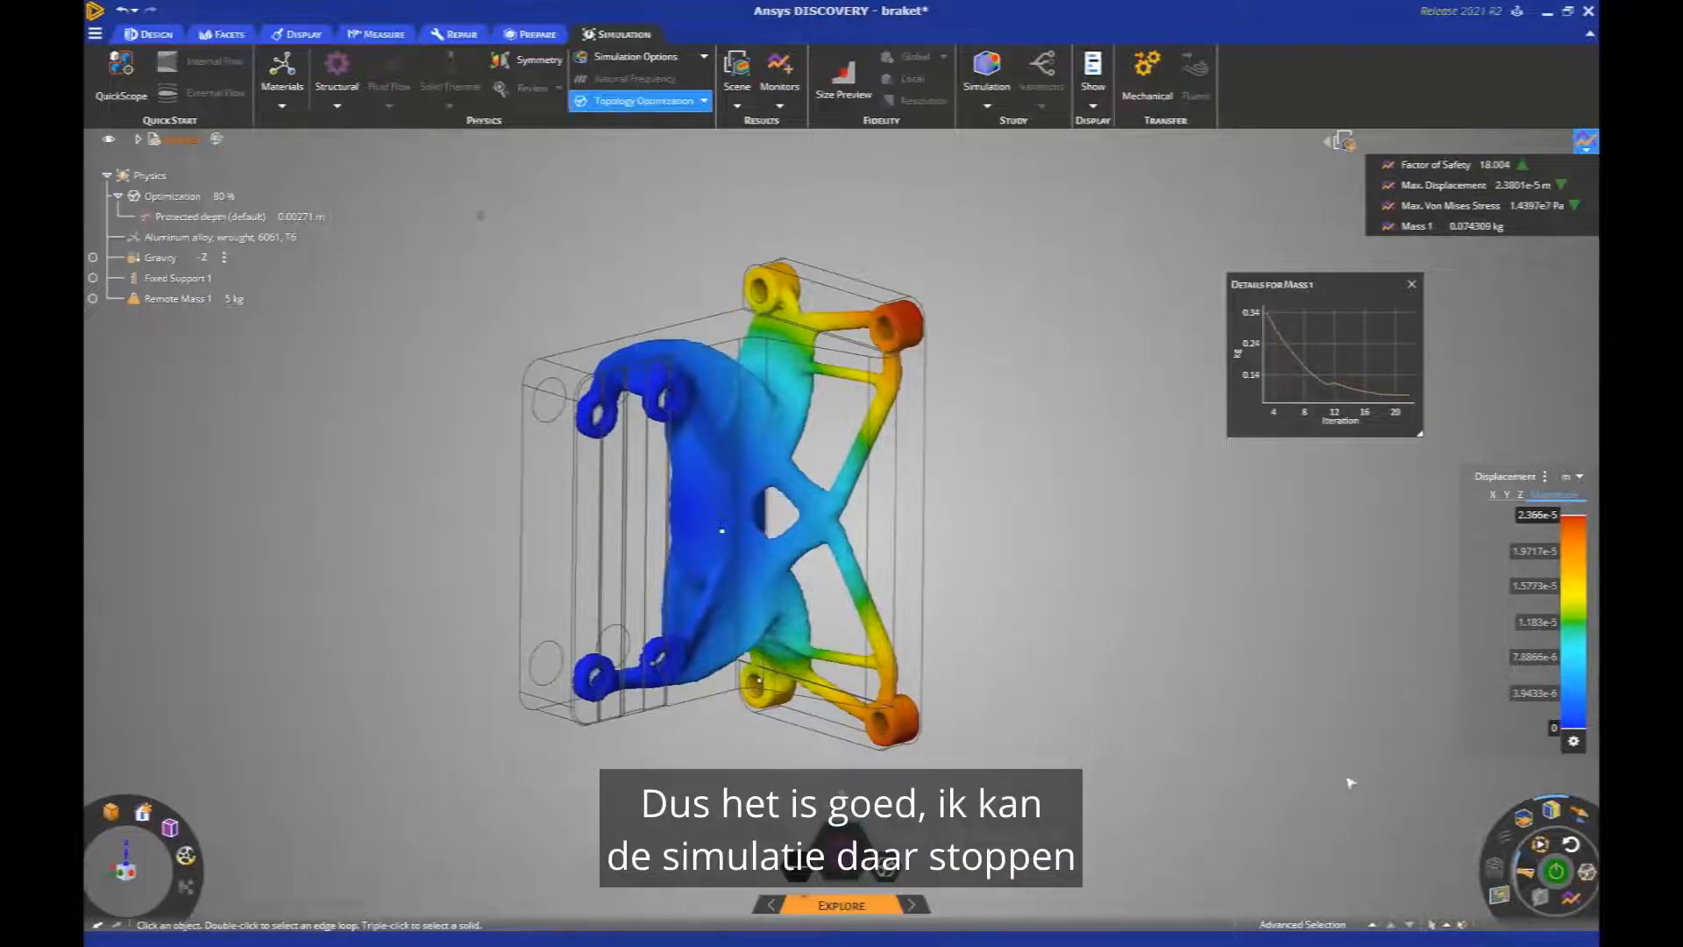
- Inspect the optimized bracket, close the mass details graph and turn off the displacement contour
{"action": "middle_click_drag", "start_coordinate": [965, 545], "coordinate": [964, 350]}
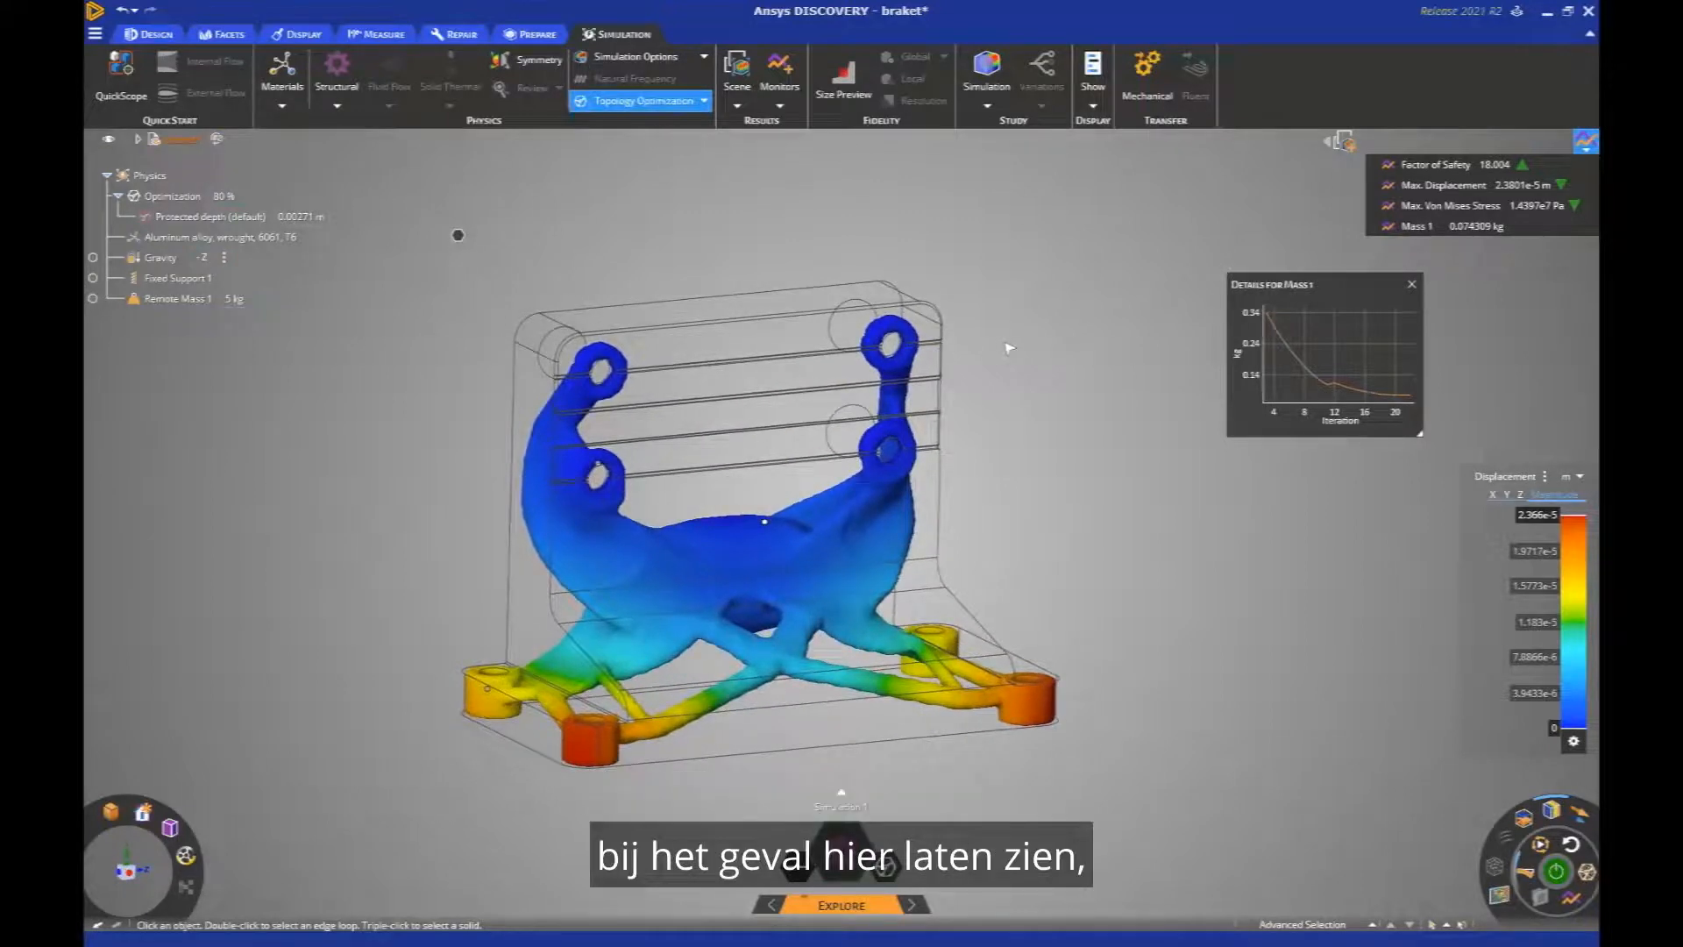
{"action": "left_click", "coordinate": [1411, 286]}
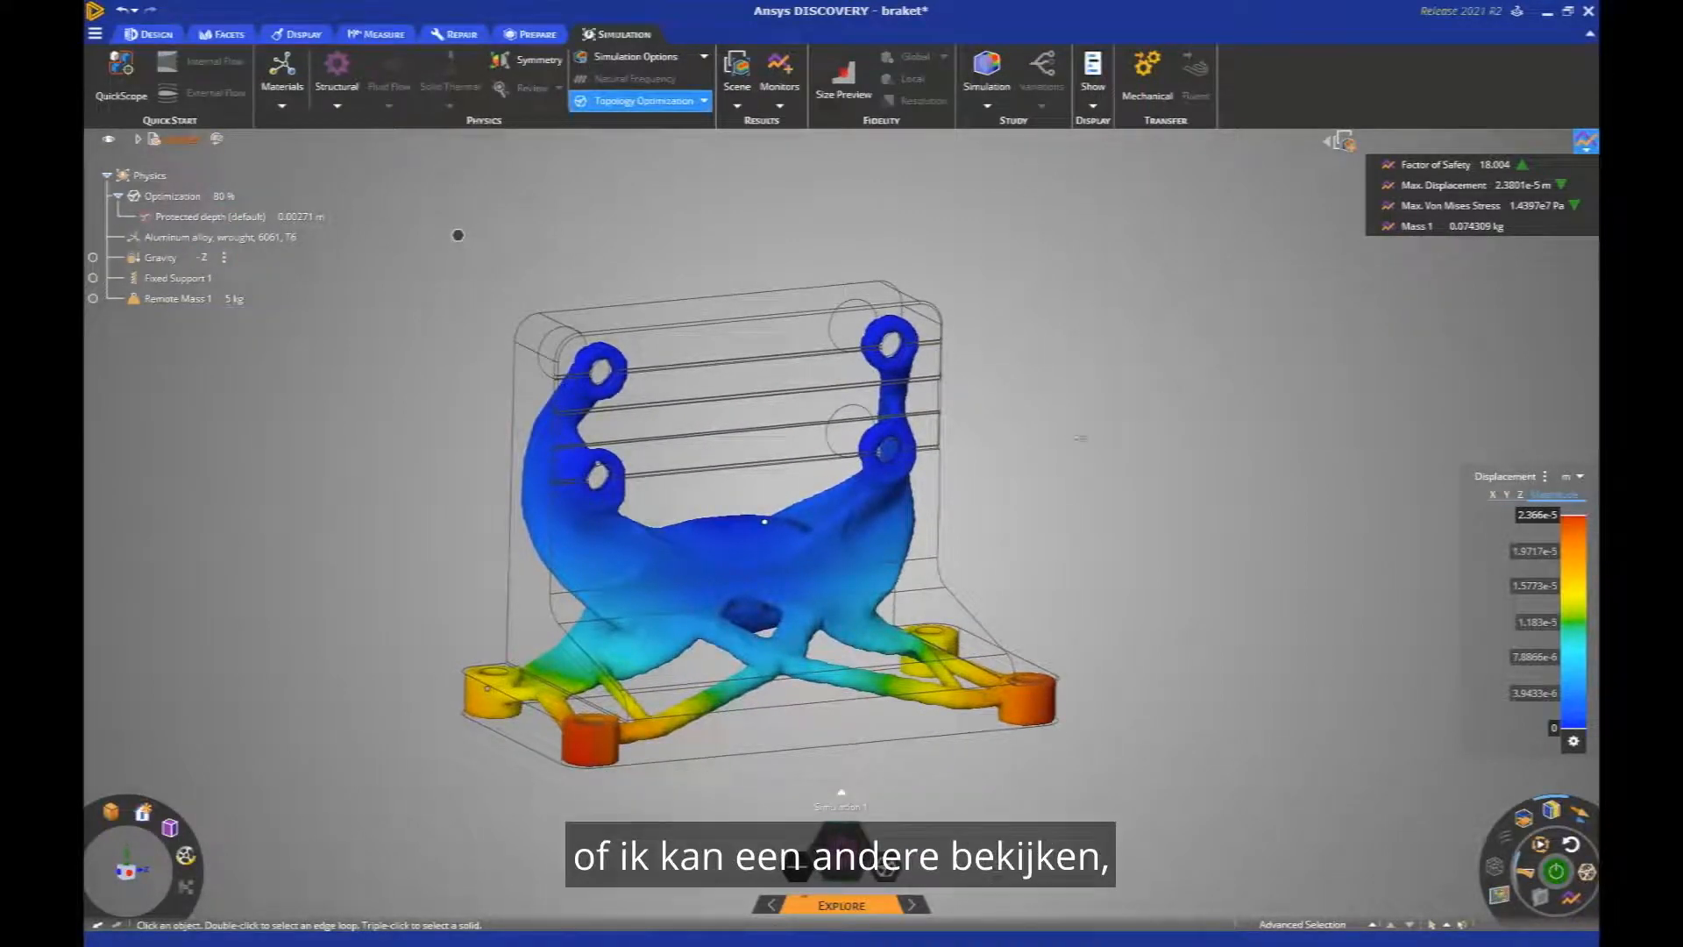
{"action": "middle_click_drag", "start_coordinate": [458, 235], "coordinate": [579, 154]}
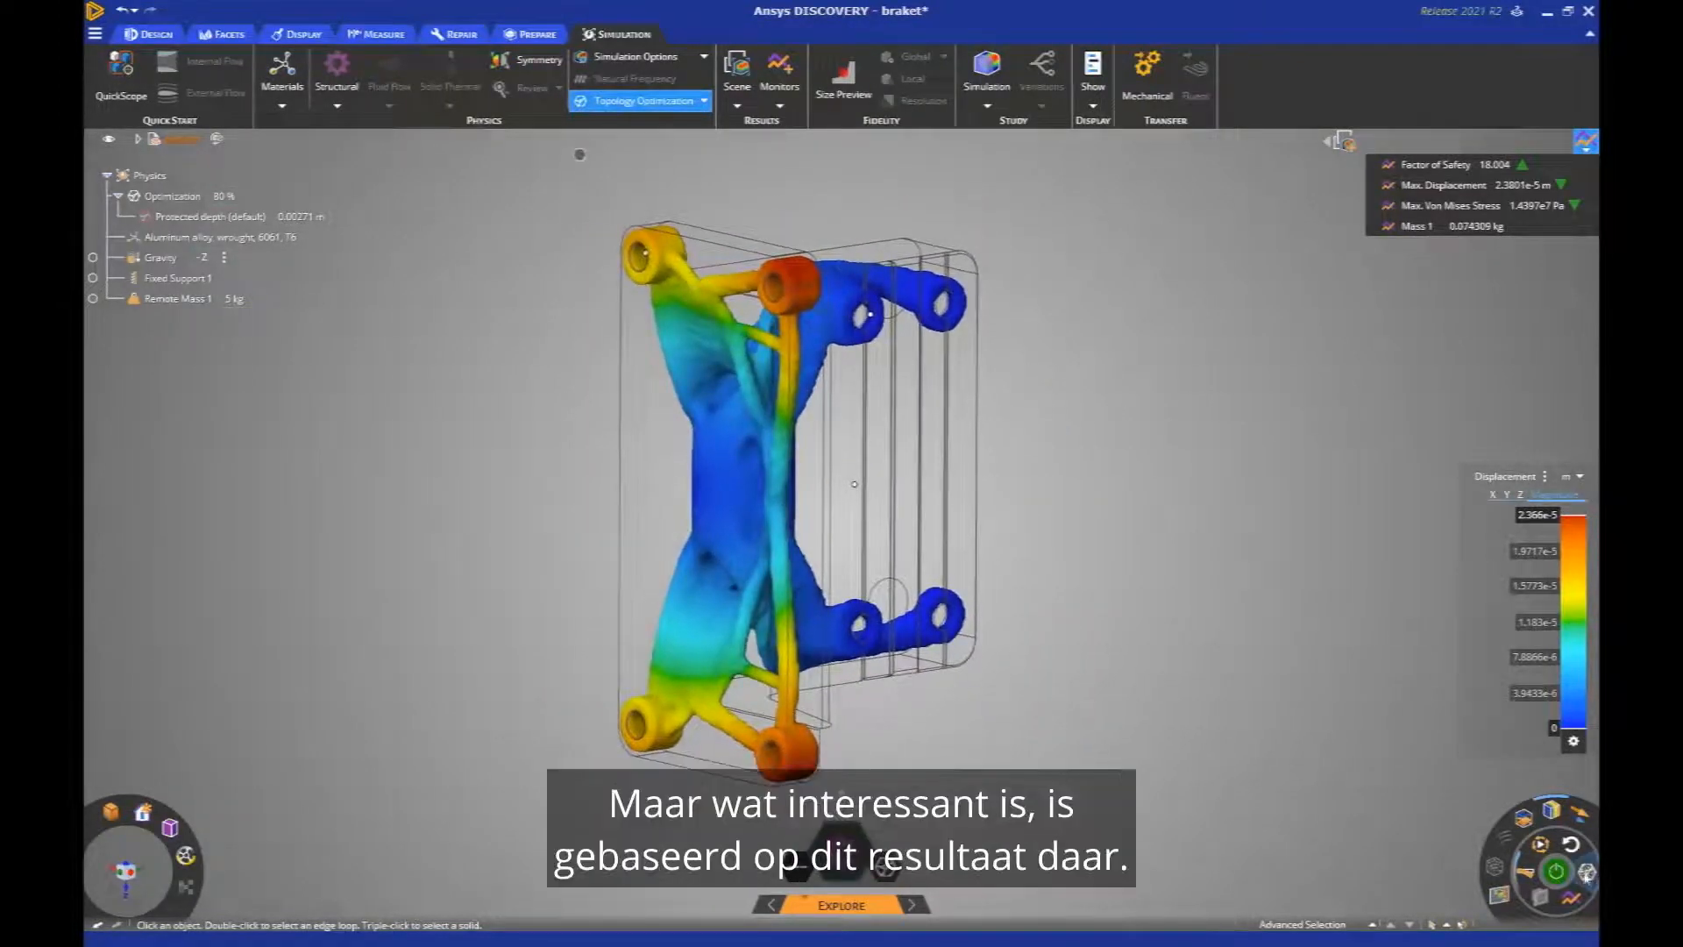
{"action": "left_click", "coordinate": [1551, 812]}
{"action": "left_click", "coordinate": [1551, 813]}
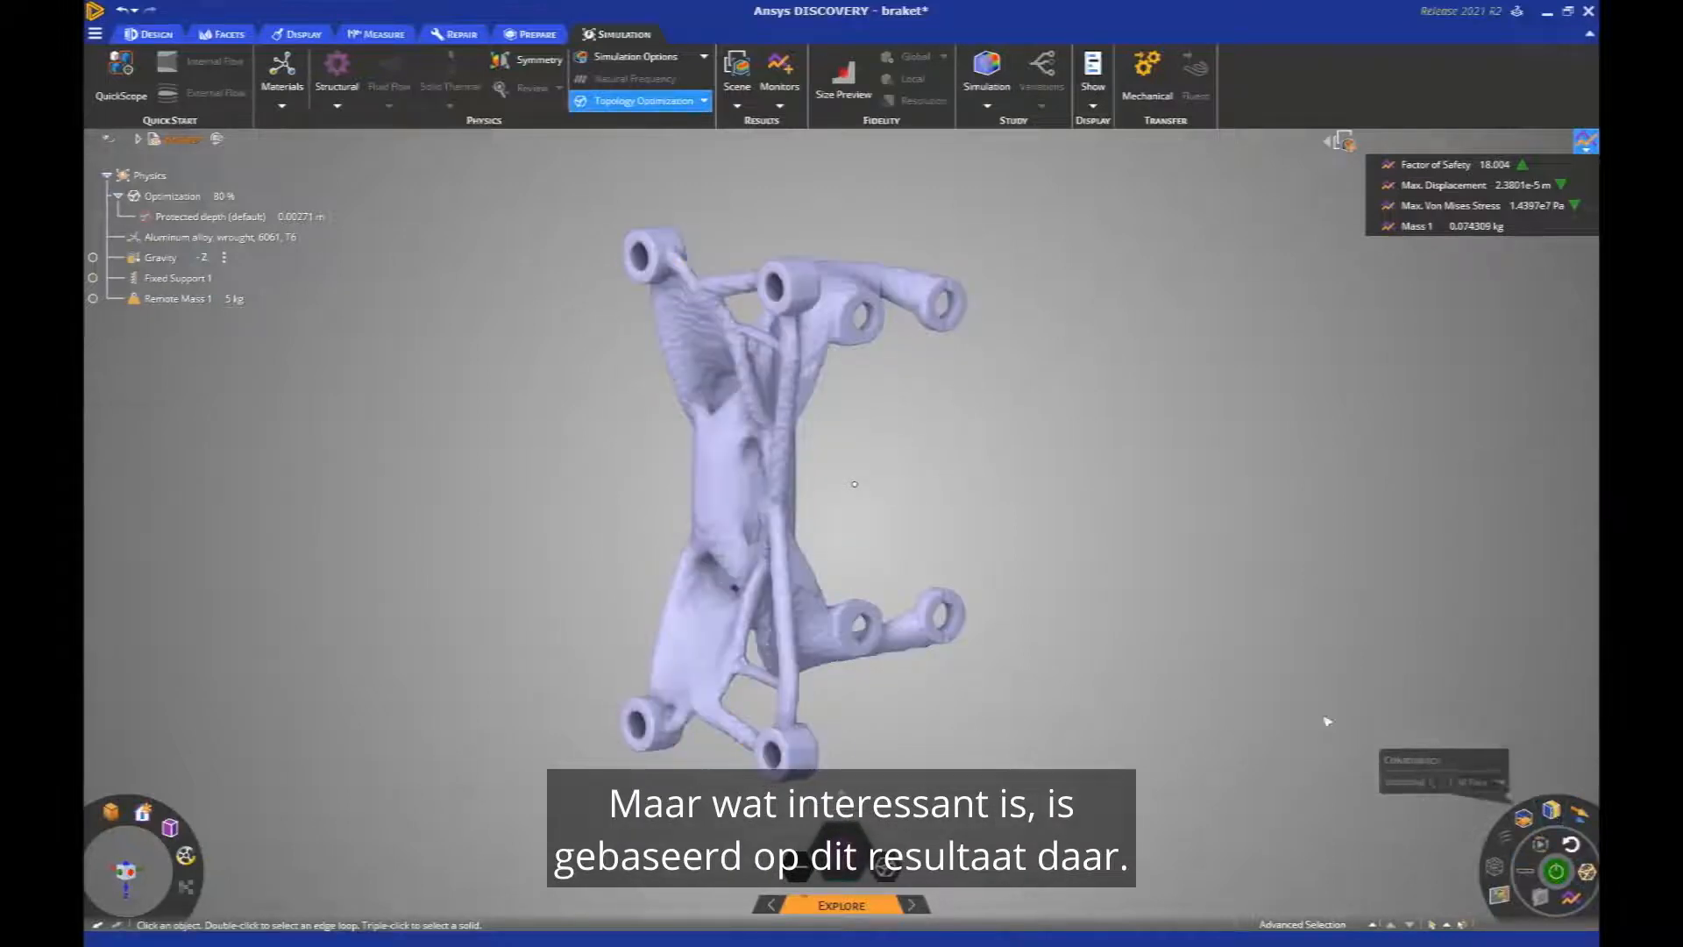
- Create a validation simulation from the optimized Facets body
{"action": "left_click", "coordinate": [138, 138]}
{"action": "right_click", "coordinate": [176, 179]}
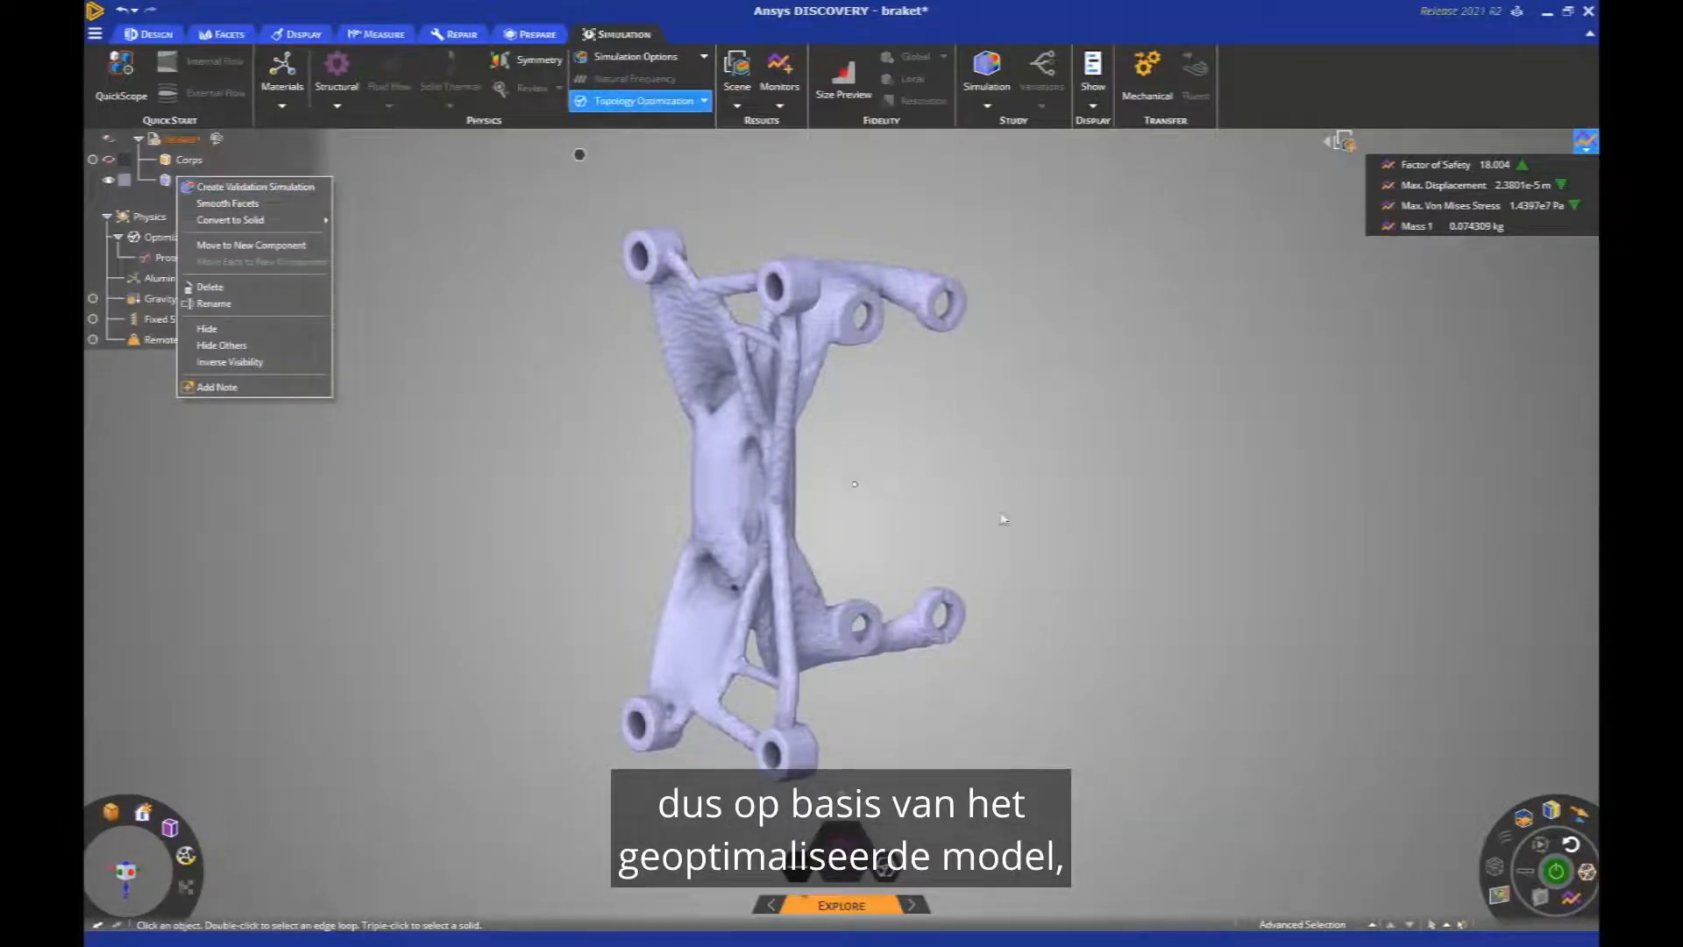
{"action": "key", "text": "Return"}
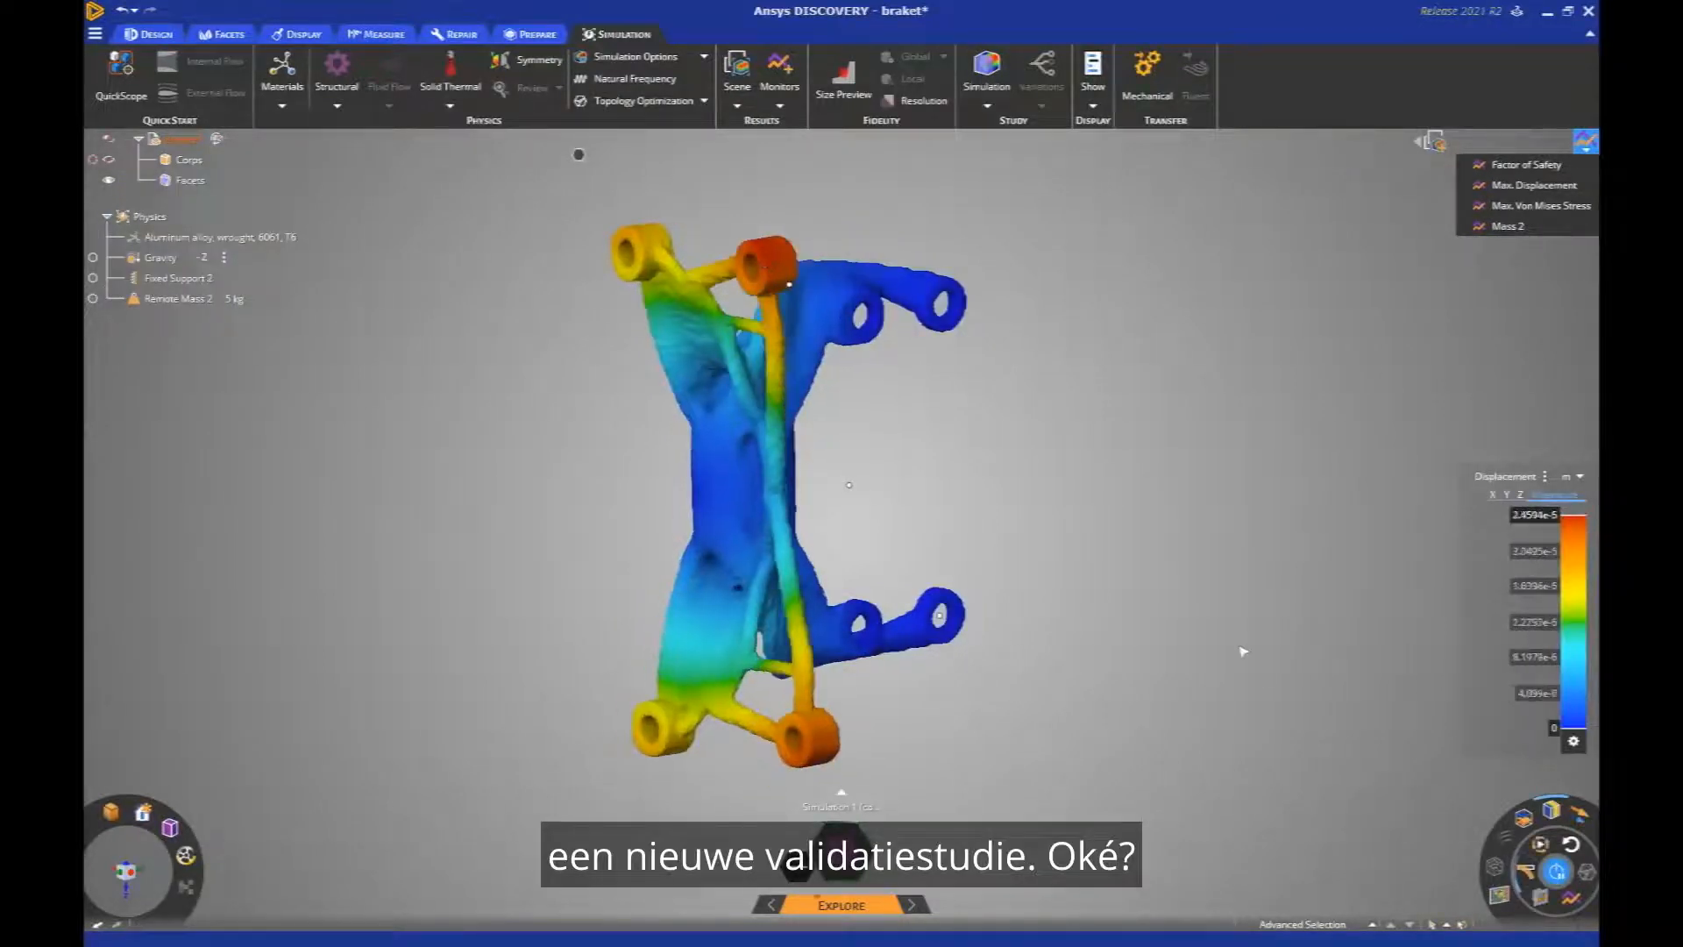
- Examine the validation results on the optimized bracket as Von Mises Stress and again as Displacement, including the factor of safety
{"action": "middle_click_drag", "start_coordinate": [846, 485], "coordinate": [1236, 653]}
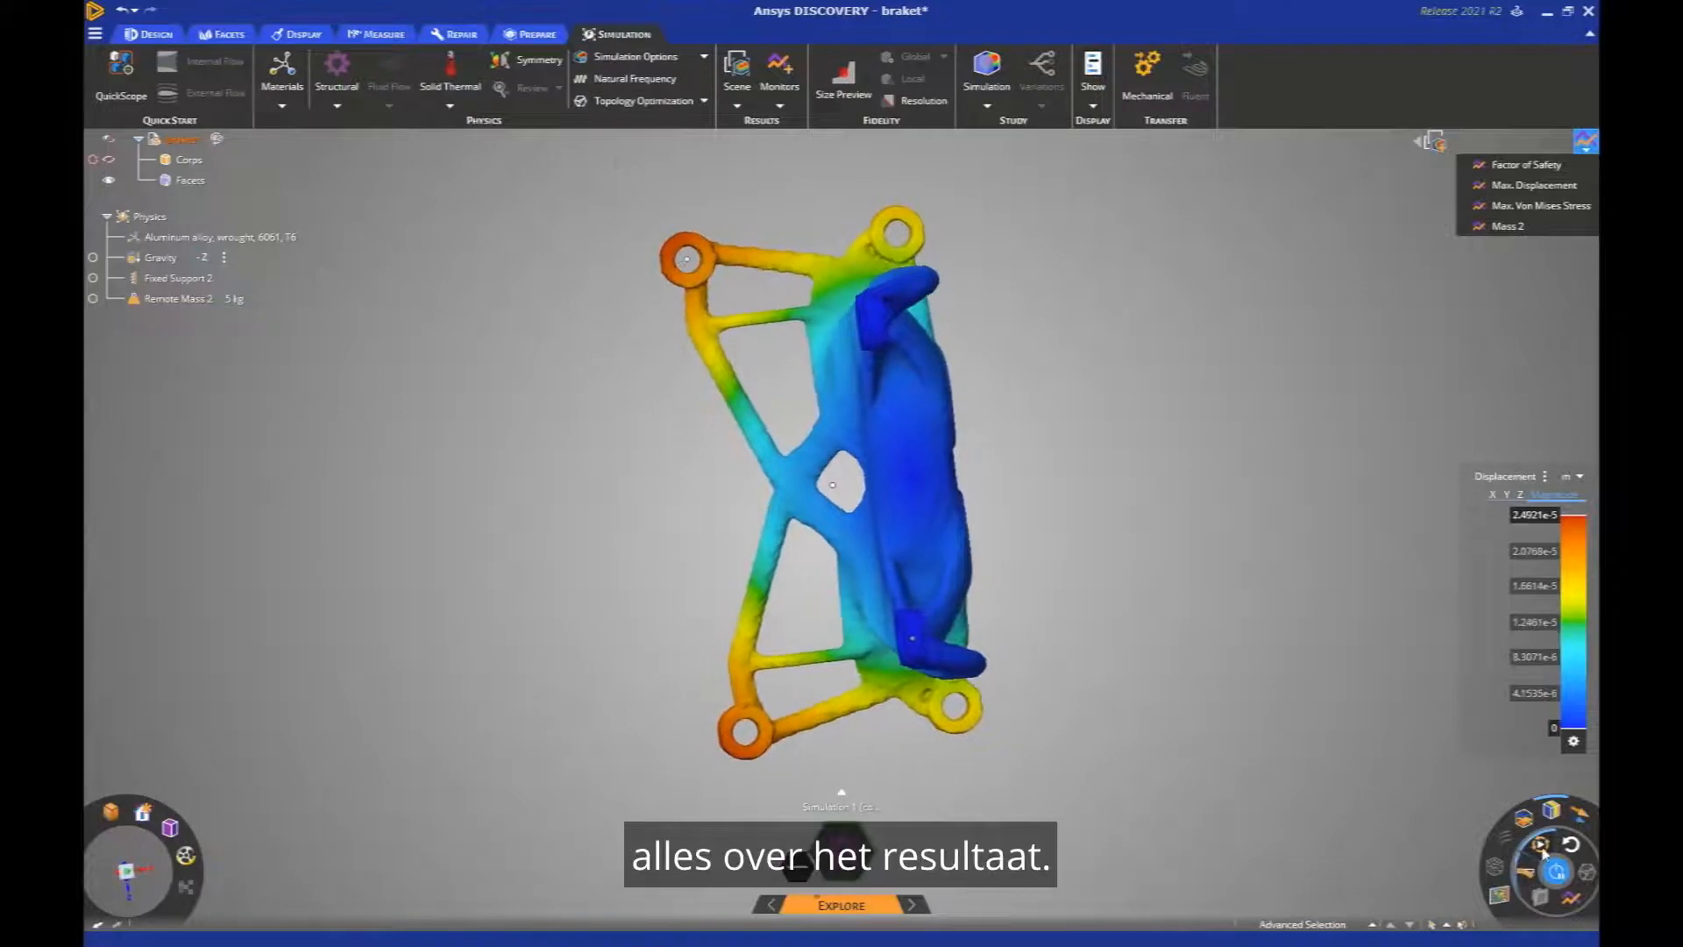
{"action": "left_click", "coordinate": [1504, 479]}
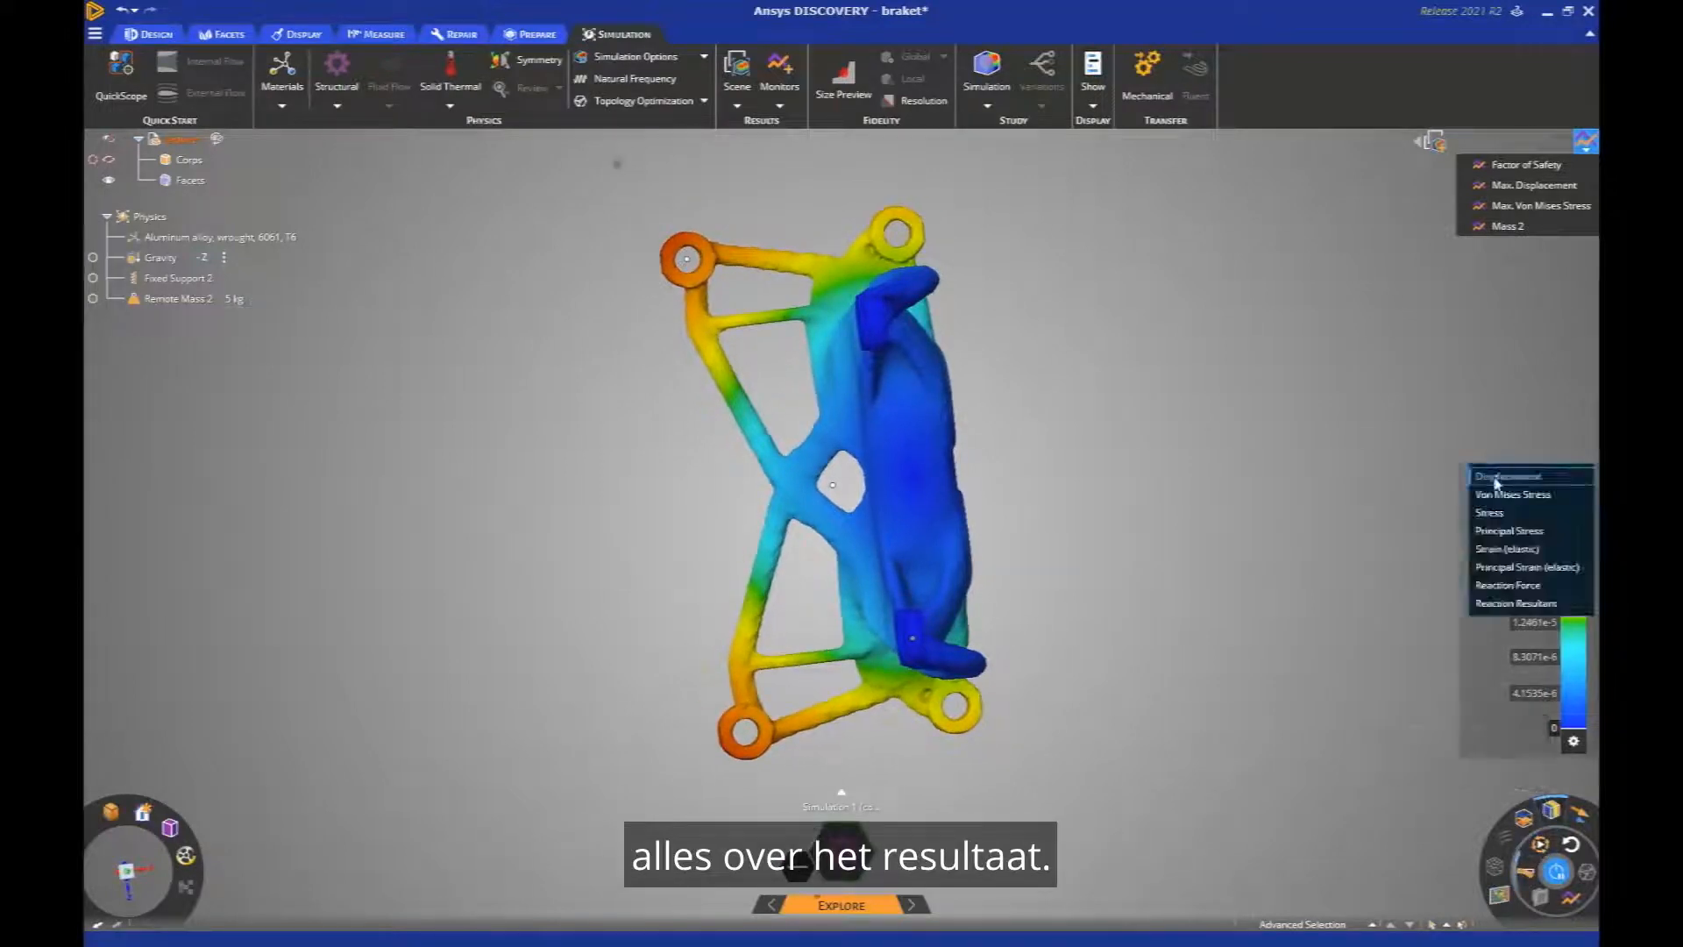
{"action": "left_click", "coordinate": [1508, 566]}
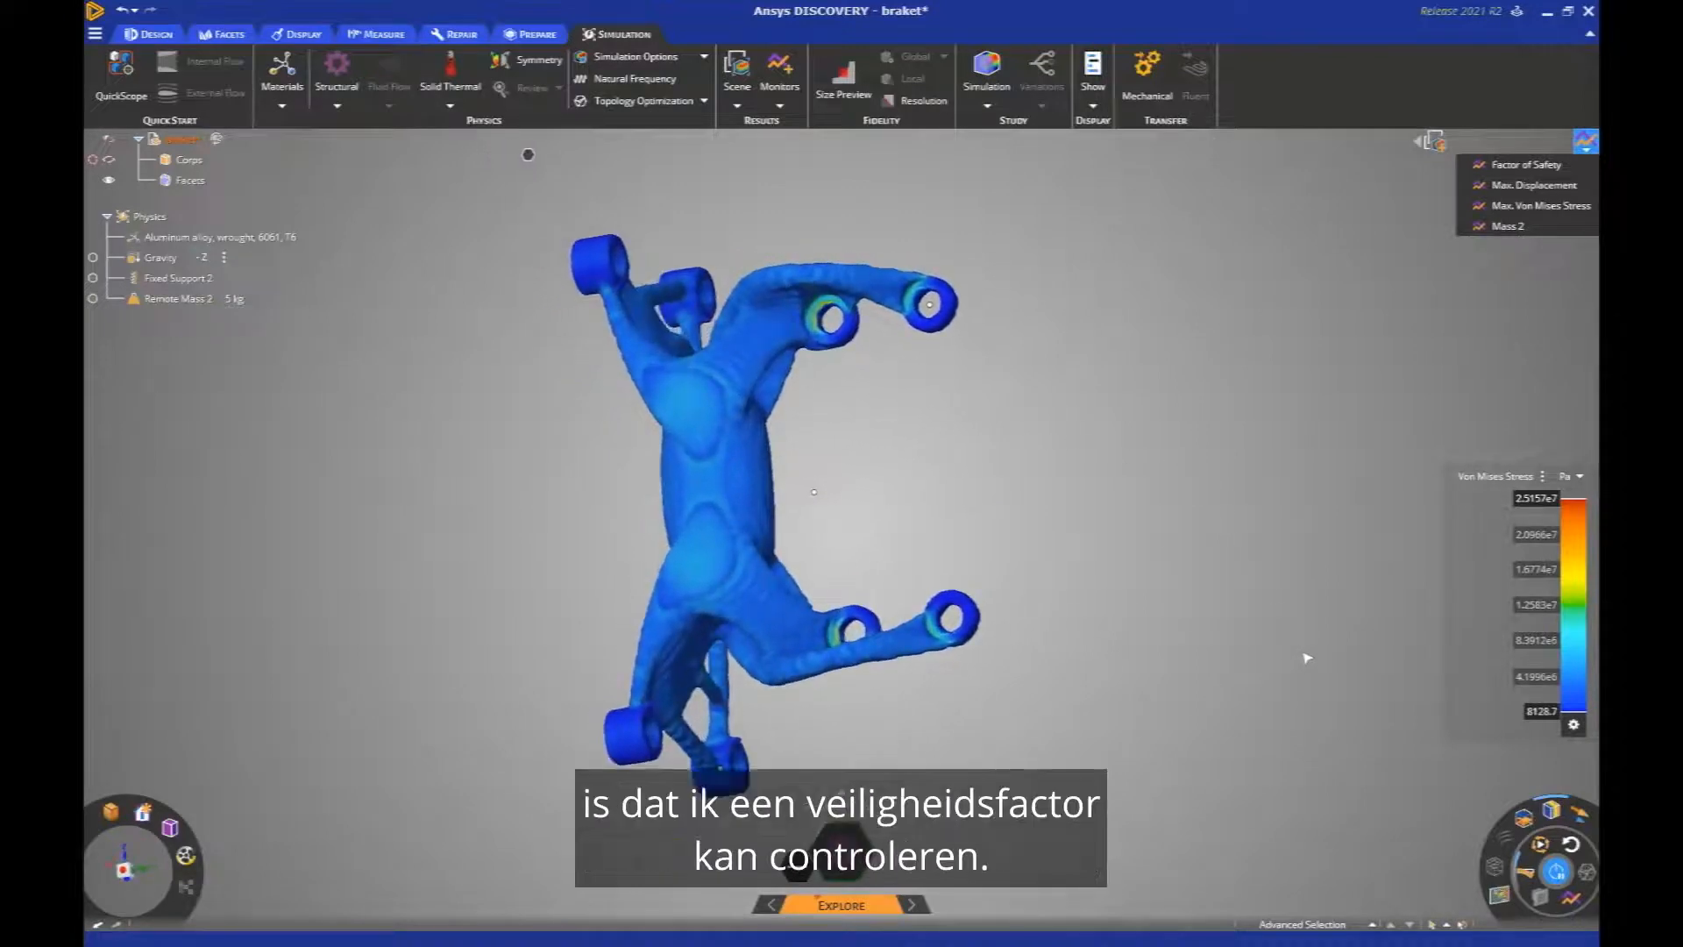
{"action": "left_click", "coordinate": [1487, 477]}
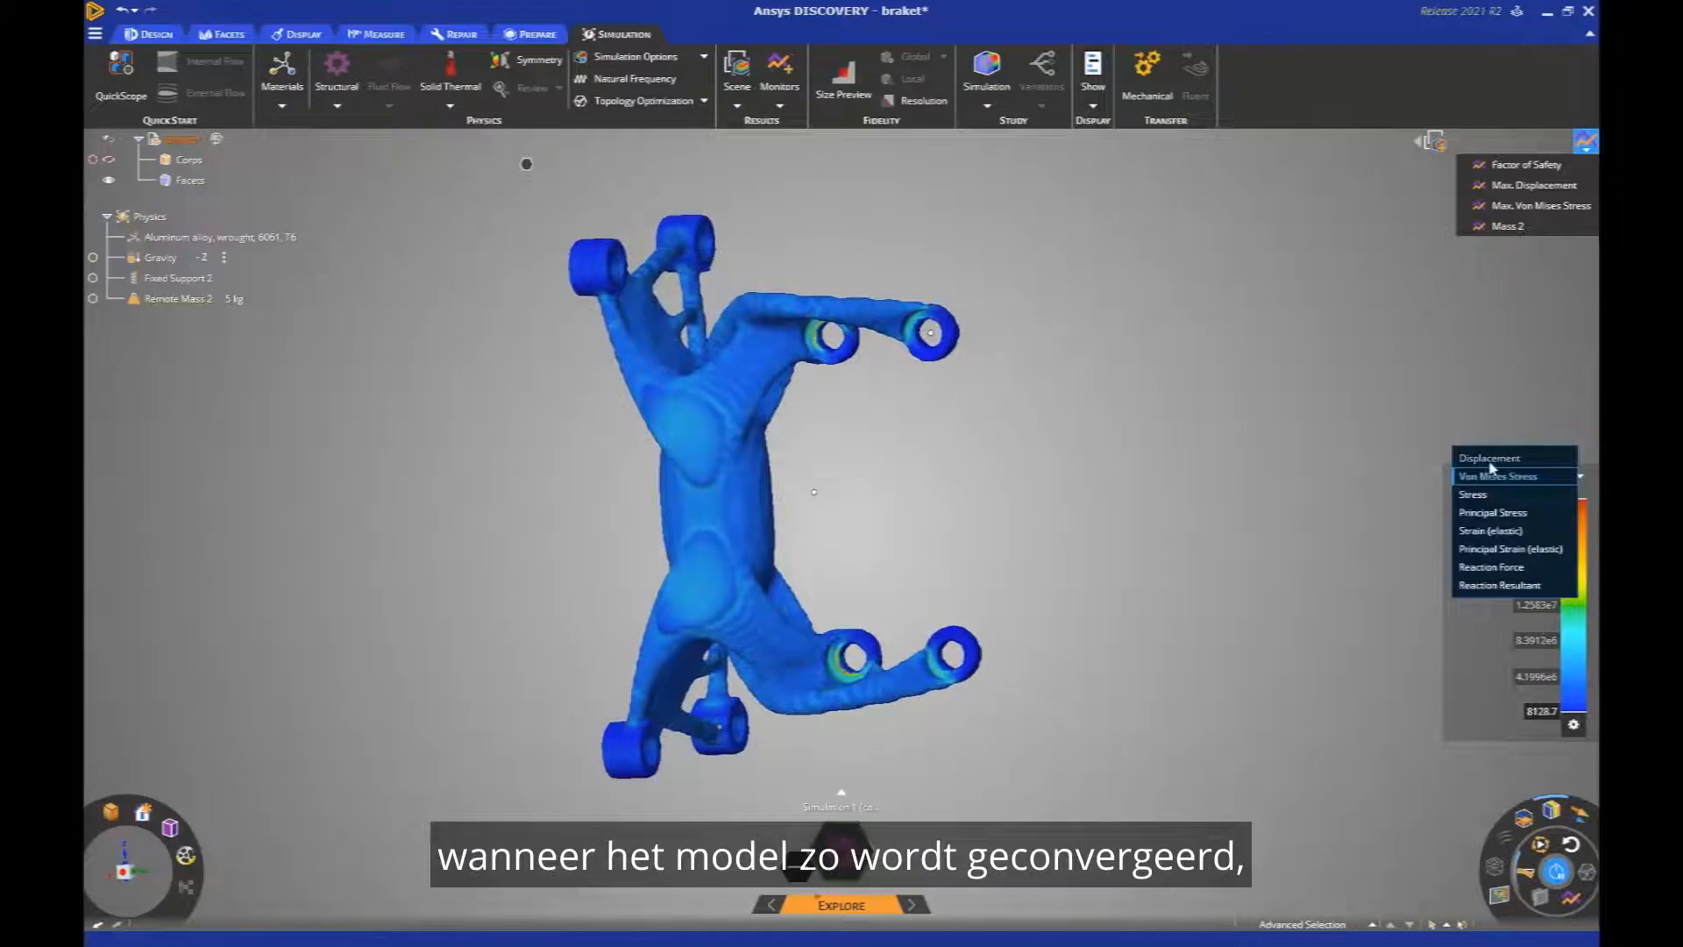
{"action": "left_click", "coordinate": [1490, 463]}
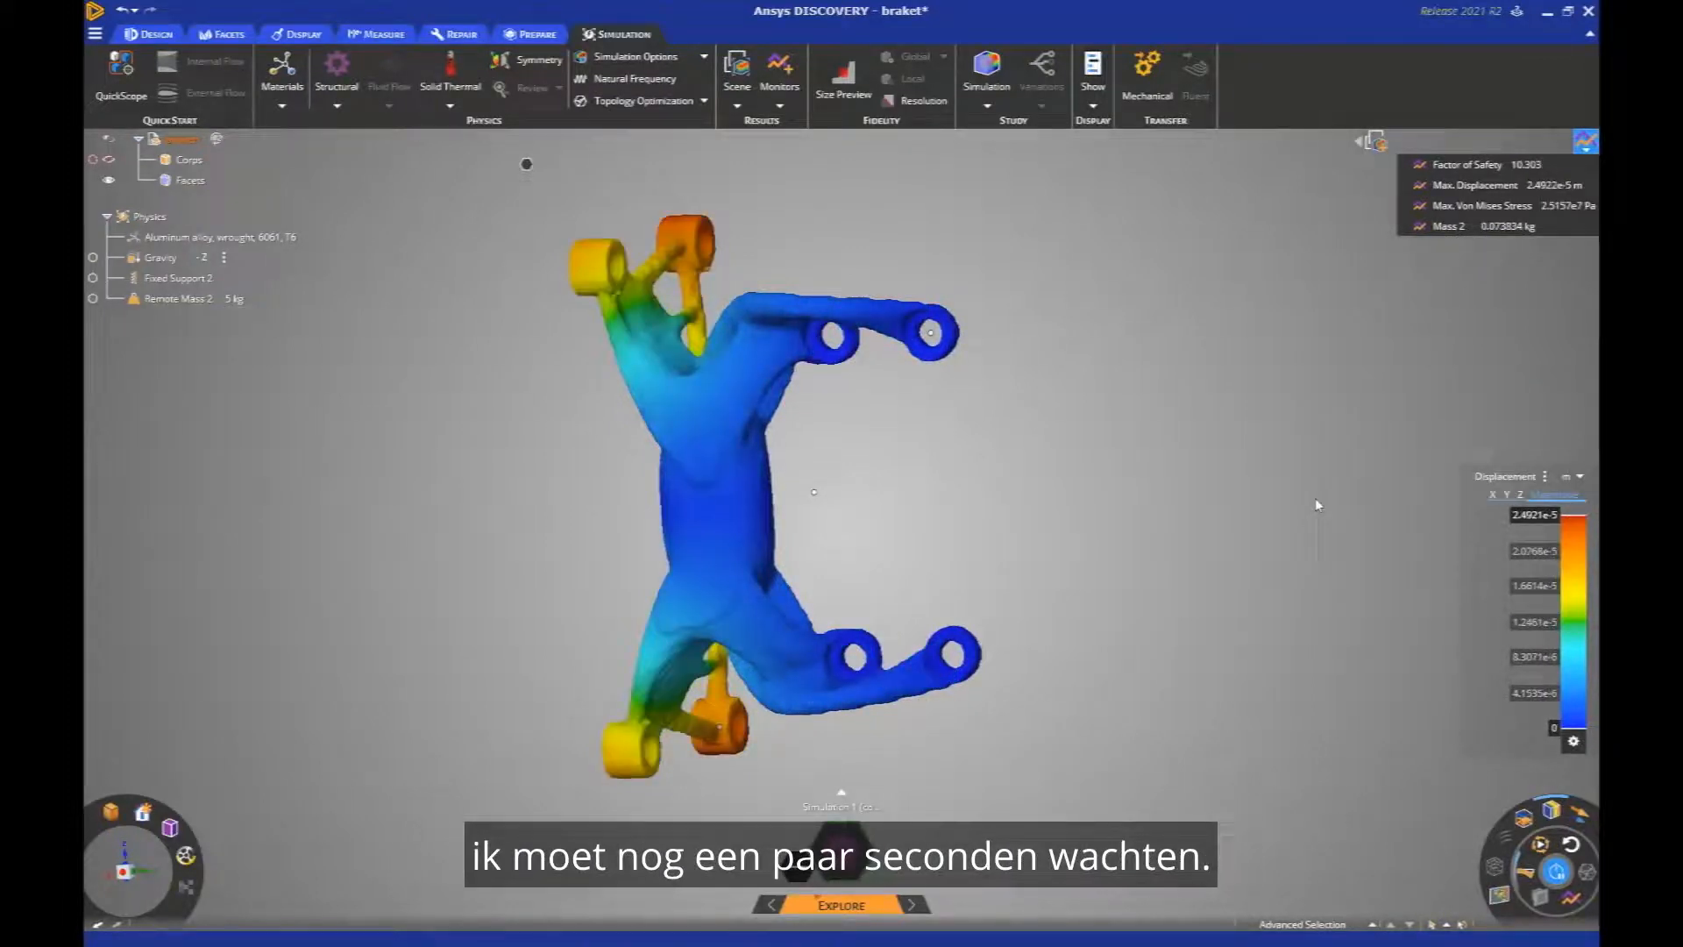
{"action": "middle_click_drag", "start_coordinate": [1315, 498], "coordinate": [1336, 368]}
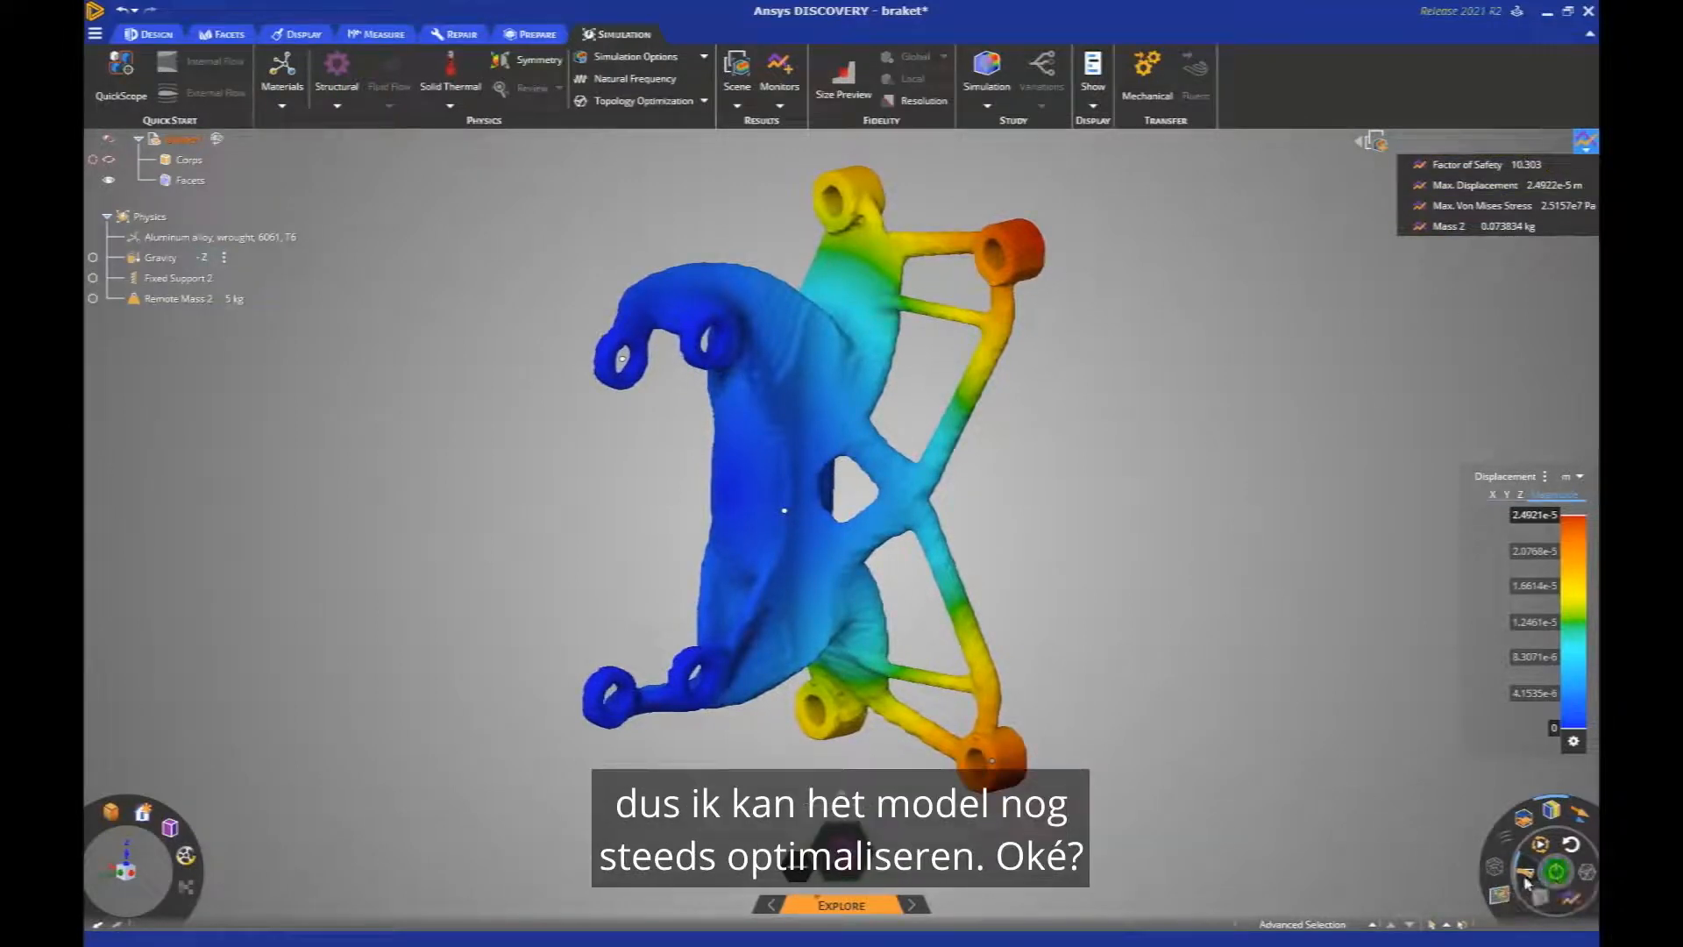
{"action": "mouse_move", "coordinate": [783, 753]}
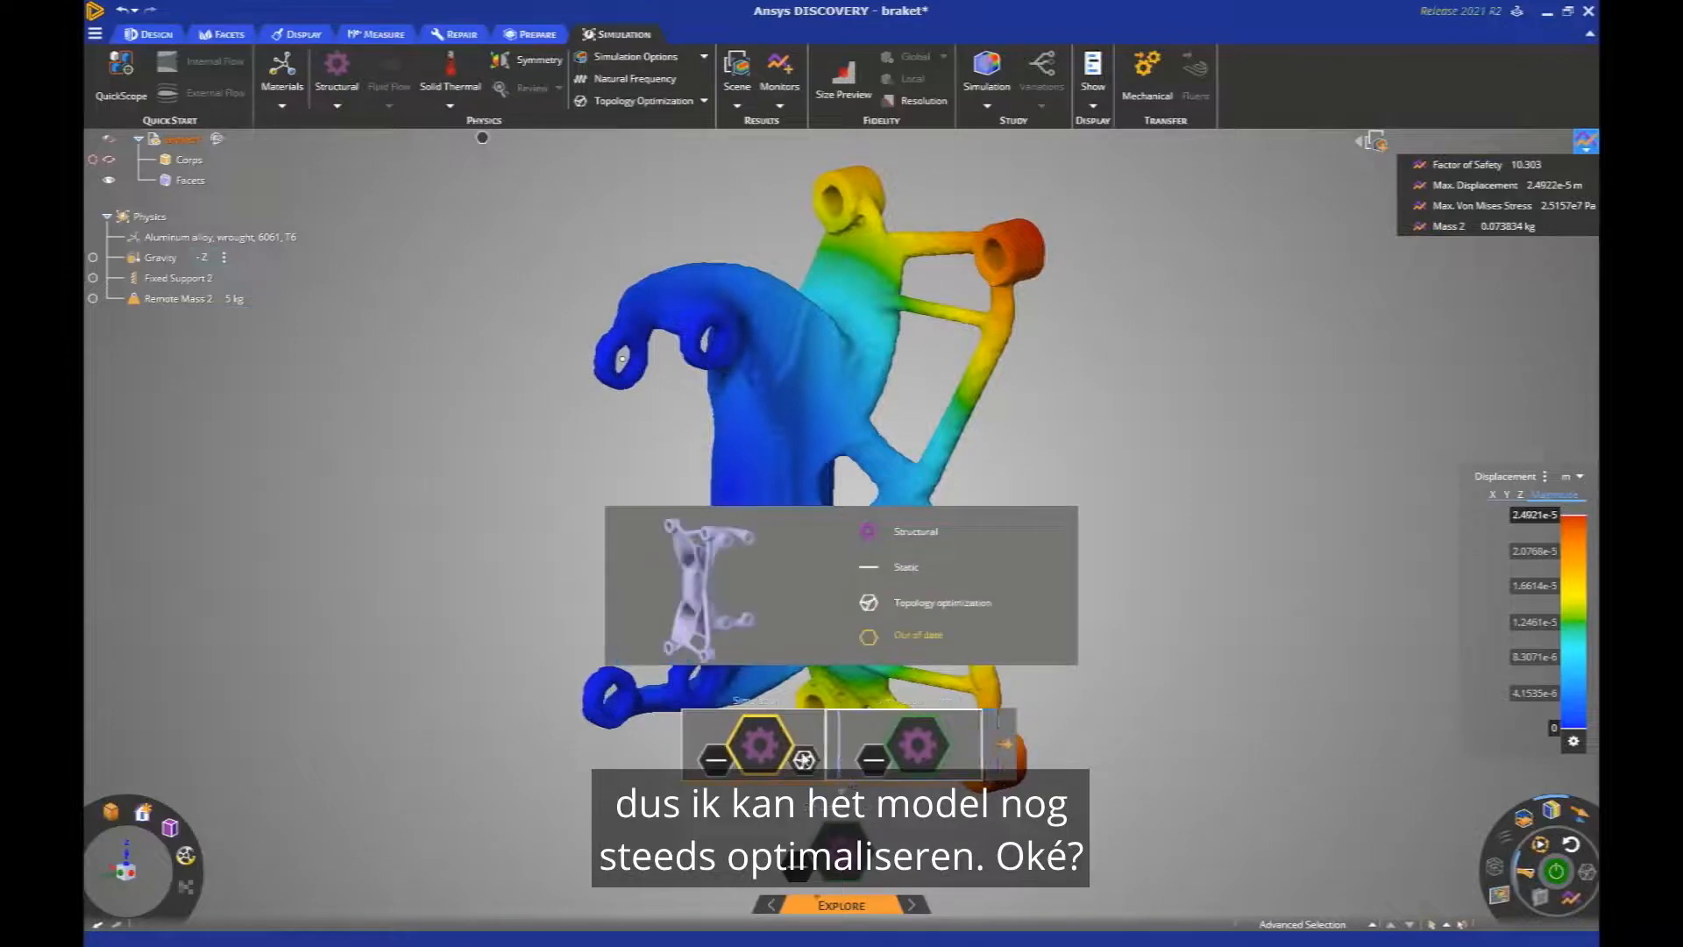
- Return to the original topology optimization simulation and smooth the optimized Facets body
{"action": "left_click", "coordinate": [782, 752]}
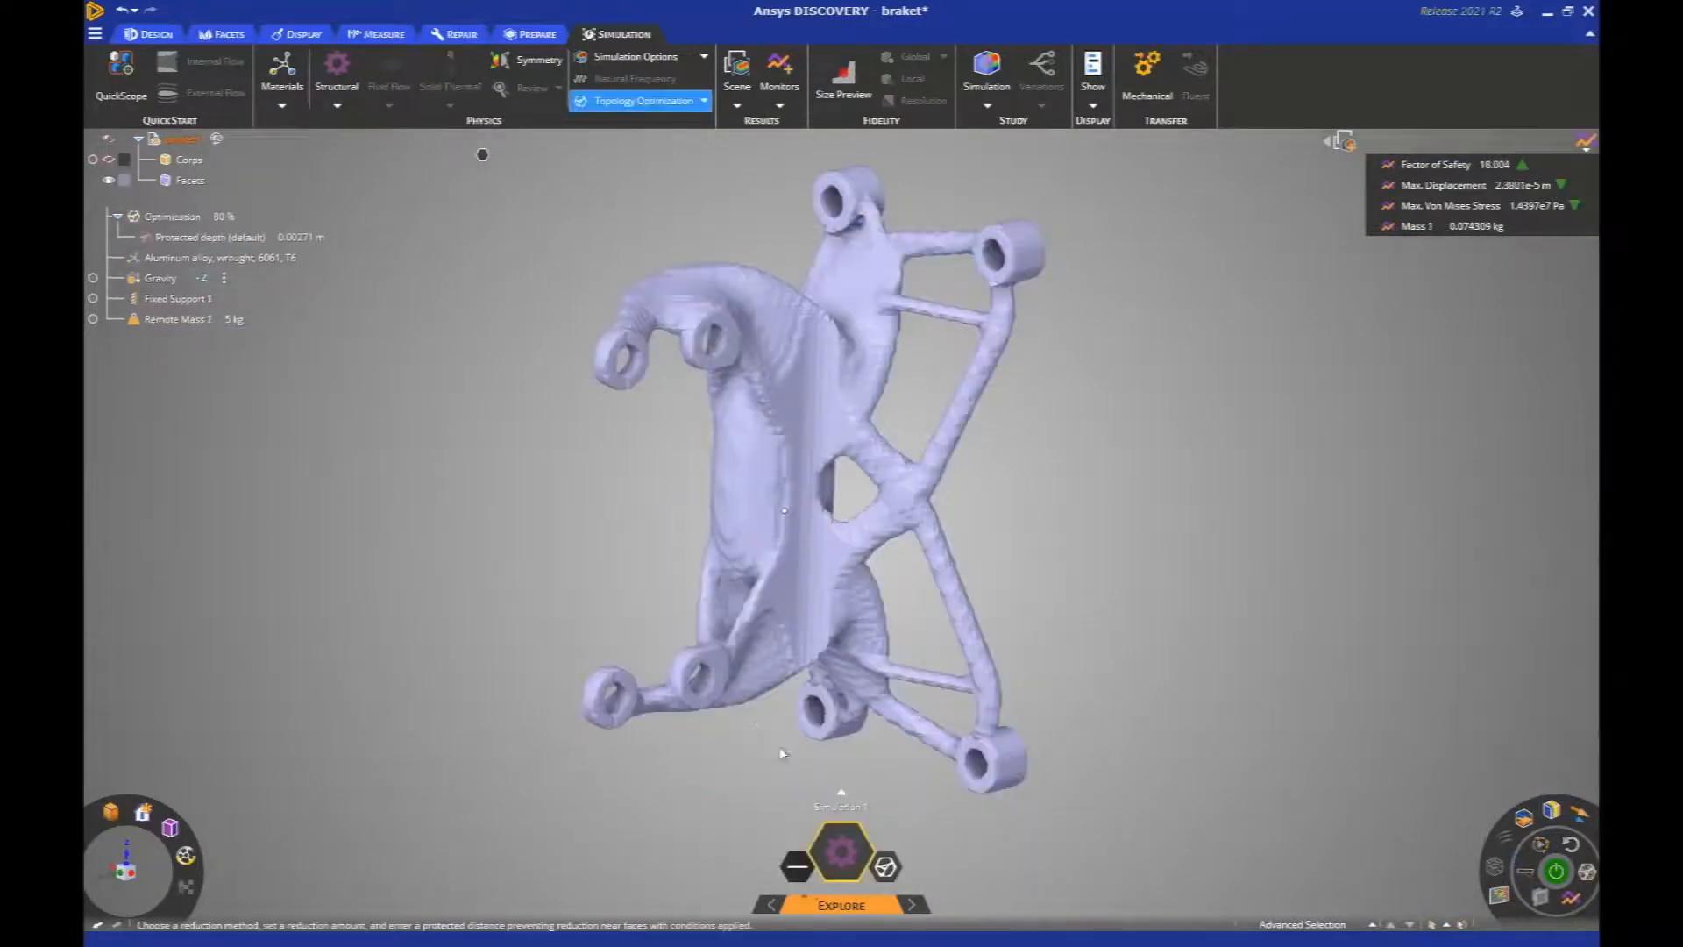
{"action": "right_click", "coordinate": [188, 182]}
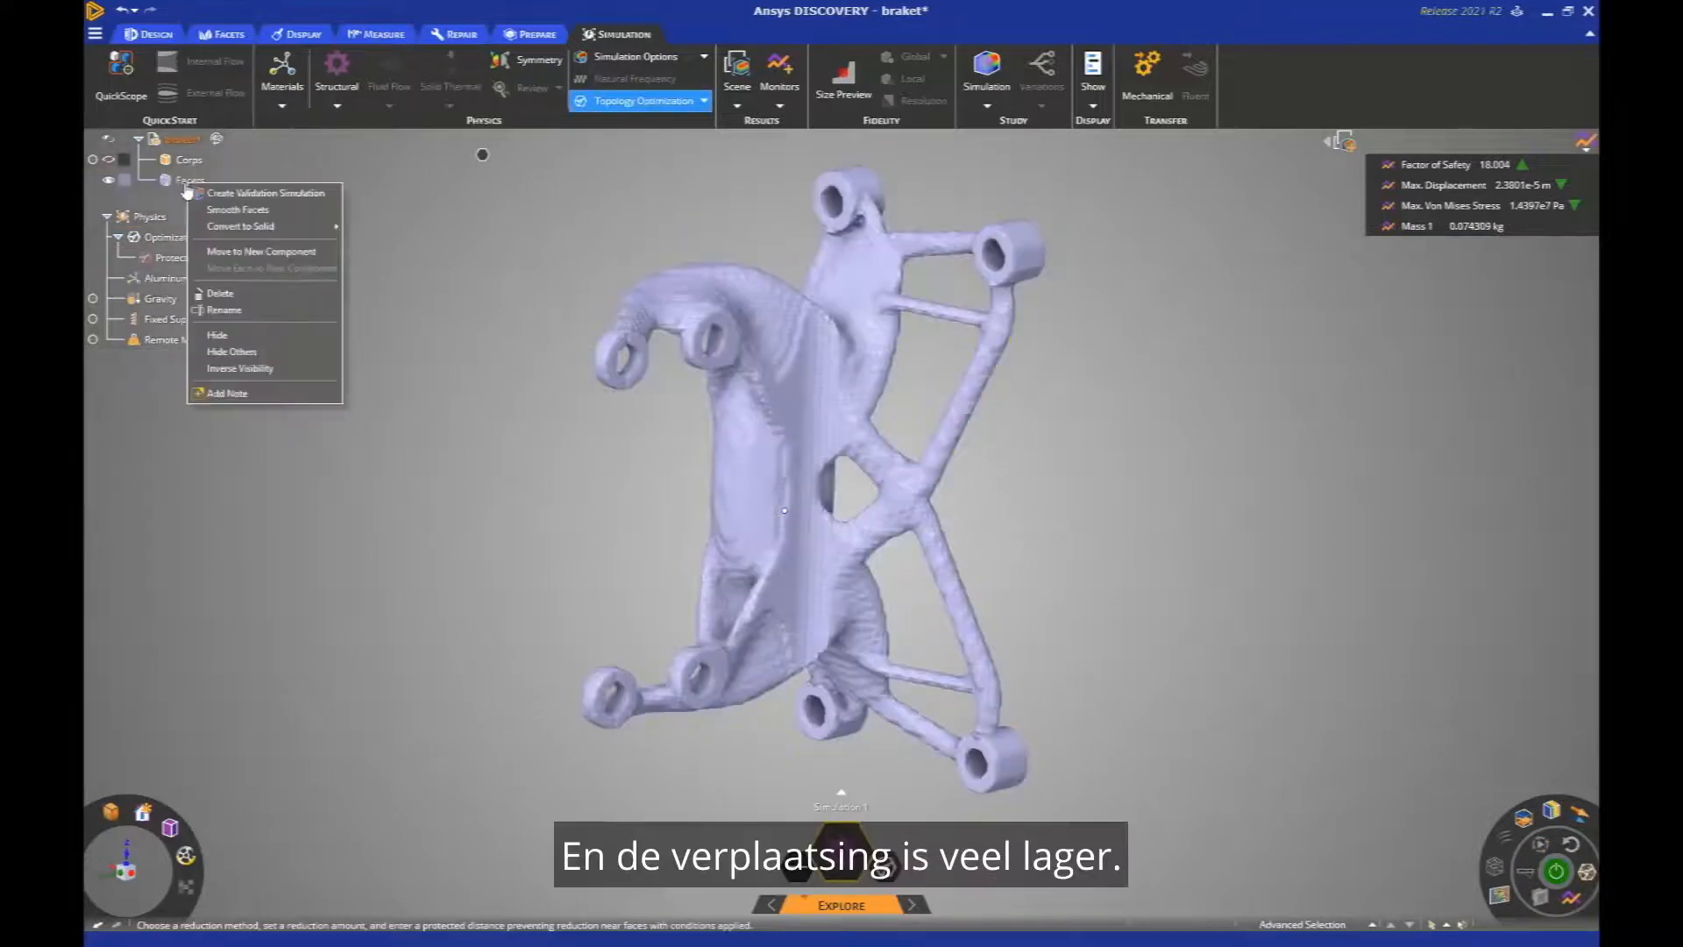
{"action": "left_click", "coordinate": [485, 360]}
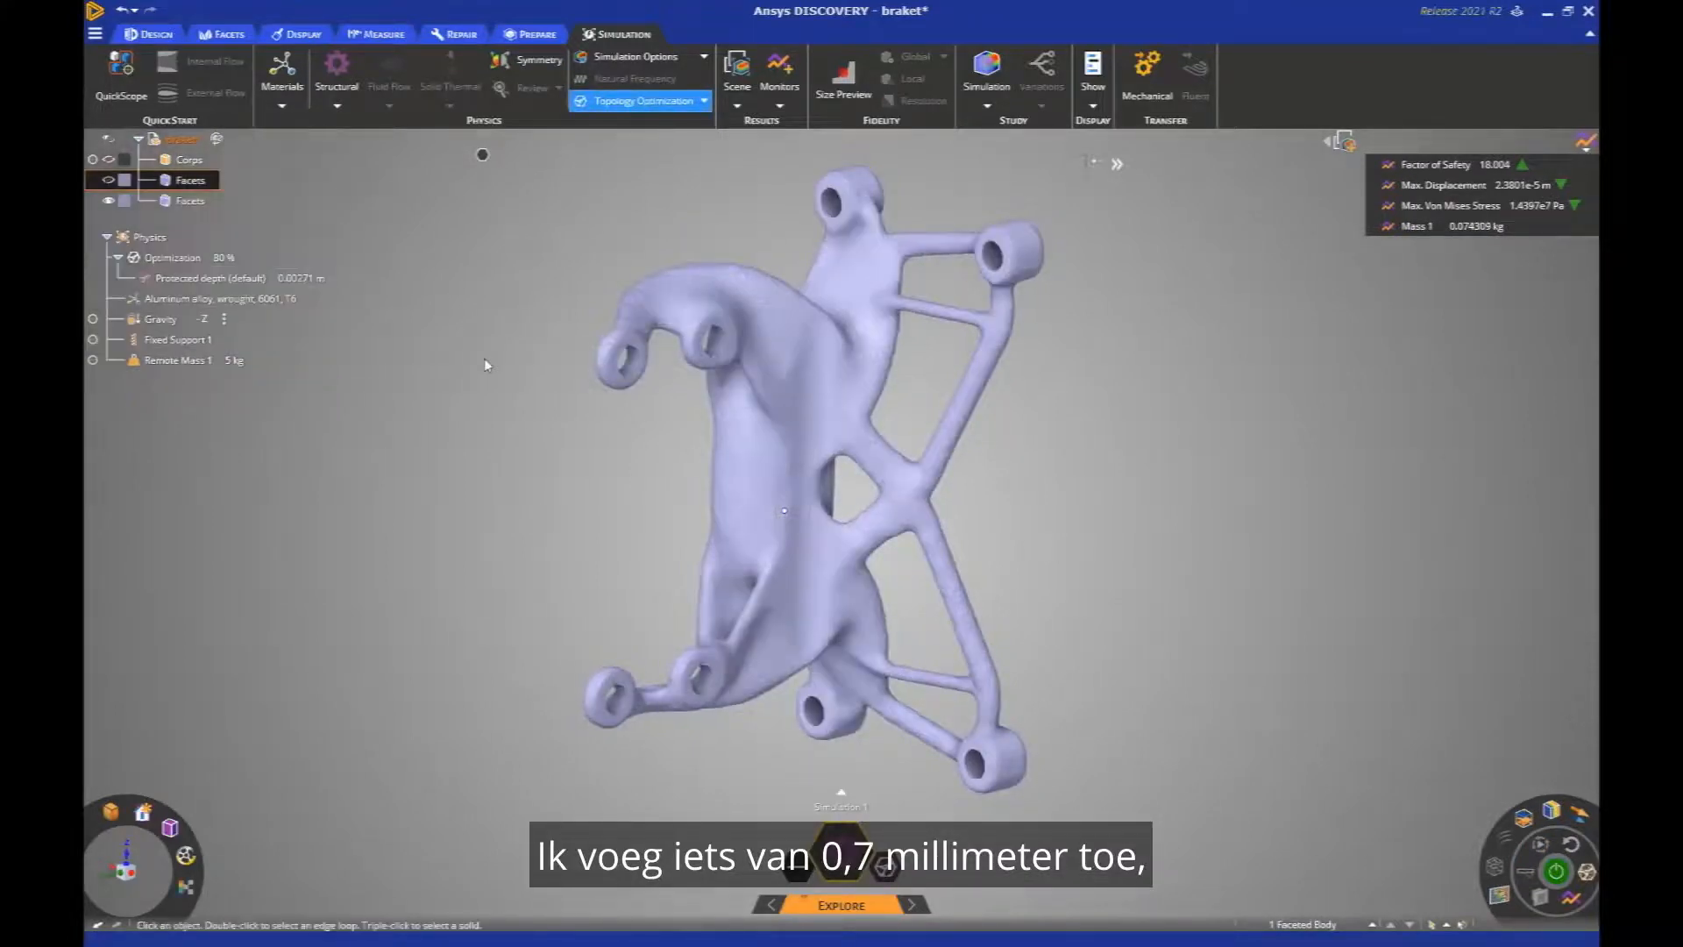
{"action": "scroll", "coordinate": [982, 485], "scroll_direction": "up", "scroll_amount": 5}
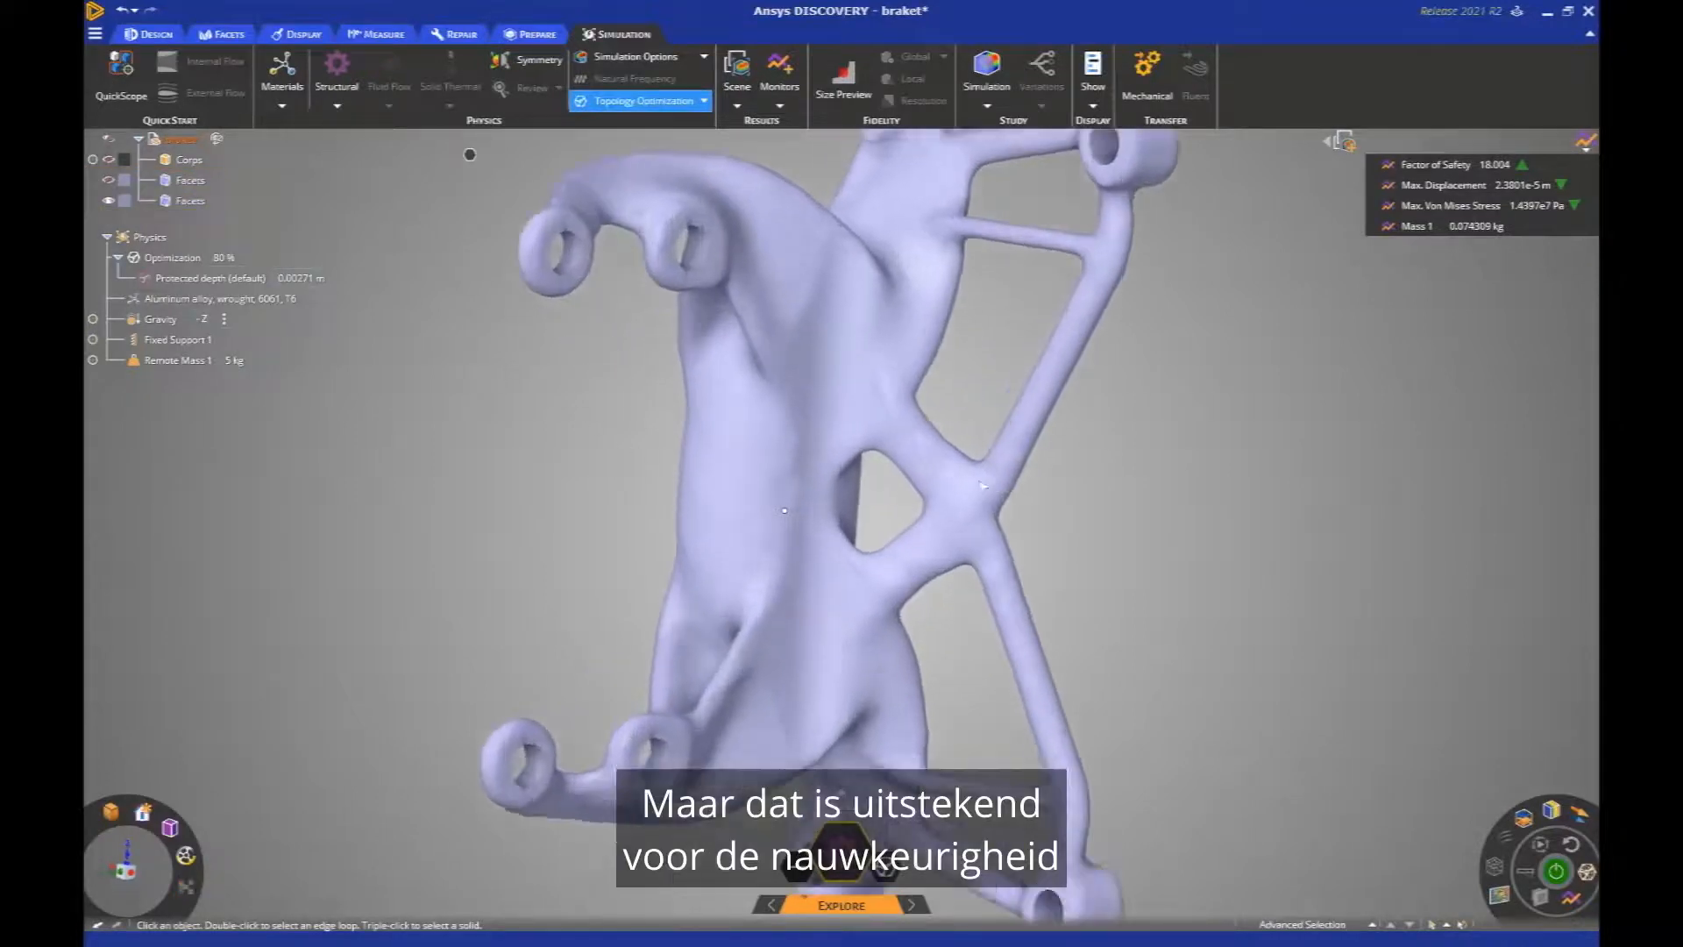
{"action": "middle_click_drag", "start_coordinate": [982, 484], "coordinate": [983, 485]}
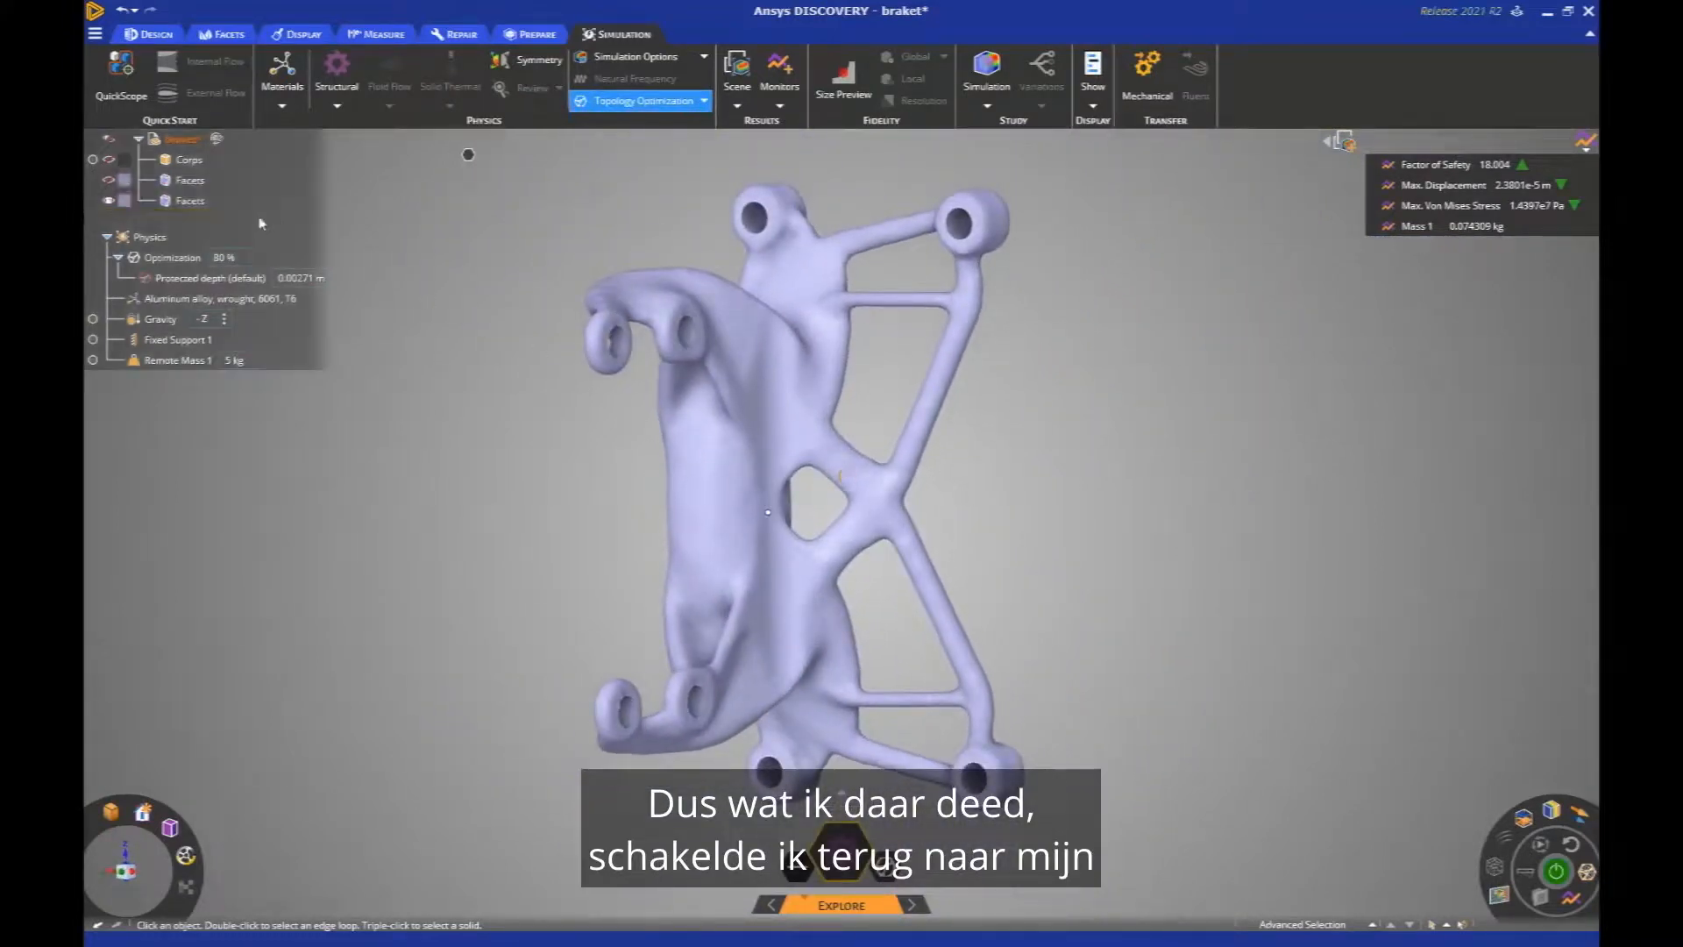
- Convert the smoothed Facets body to a solid using surfaces
{"action": "right_click", "coordinate": [200, 207]}
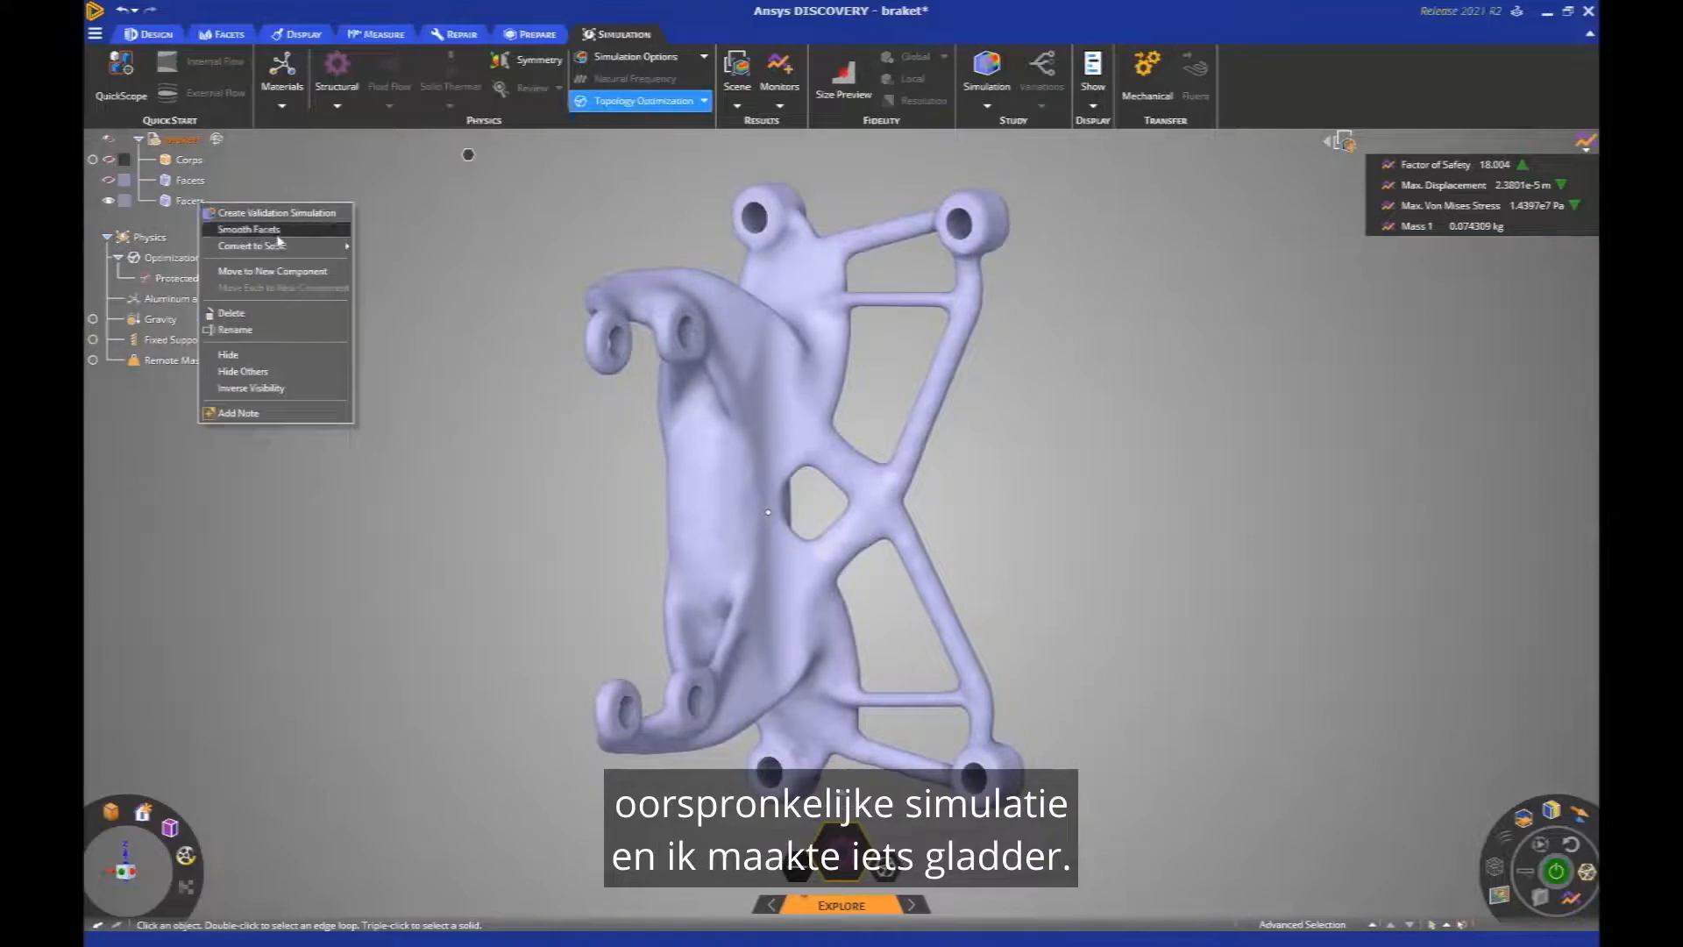
{"action": "mouse_move", "coordinate": [303, 249]}
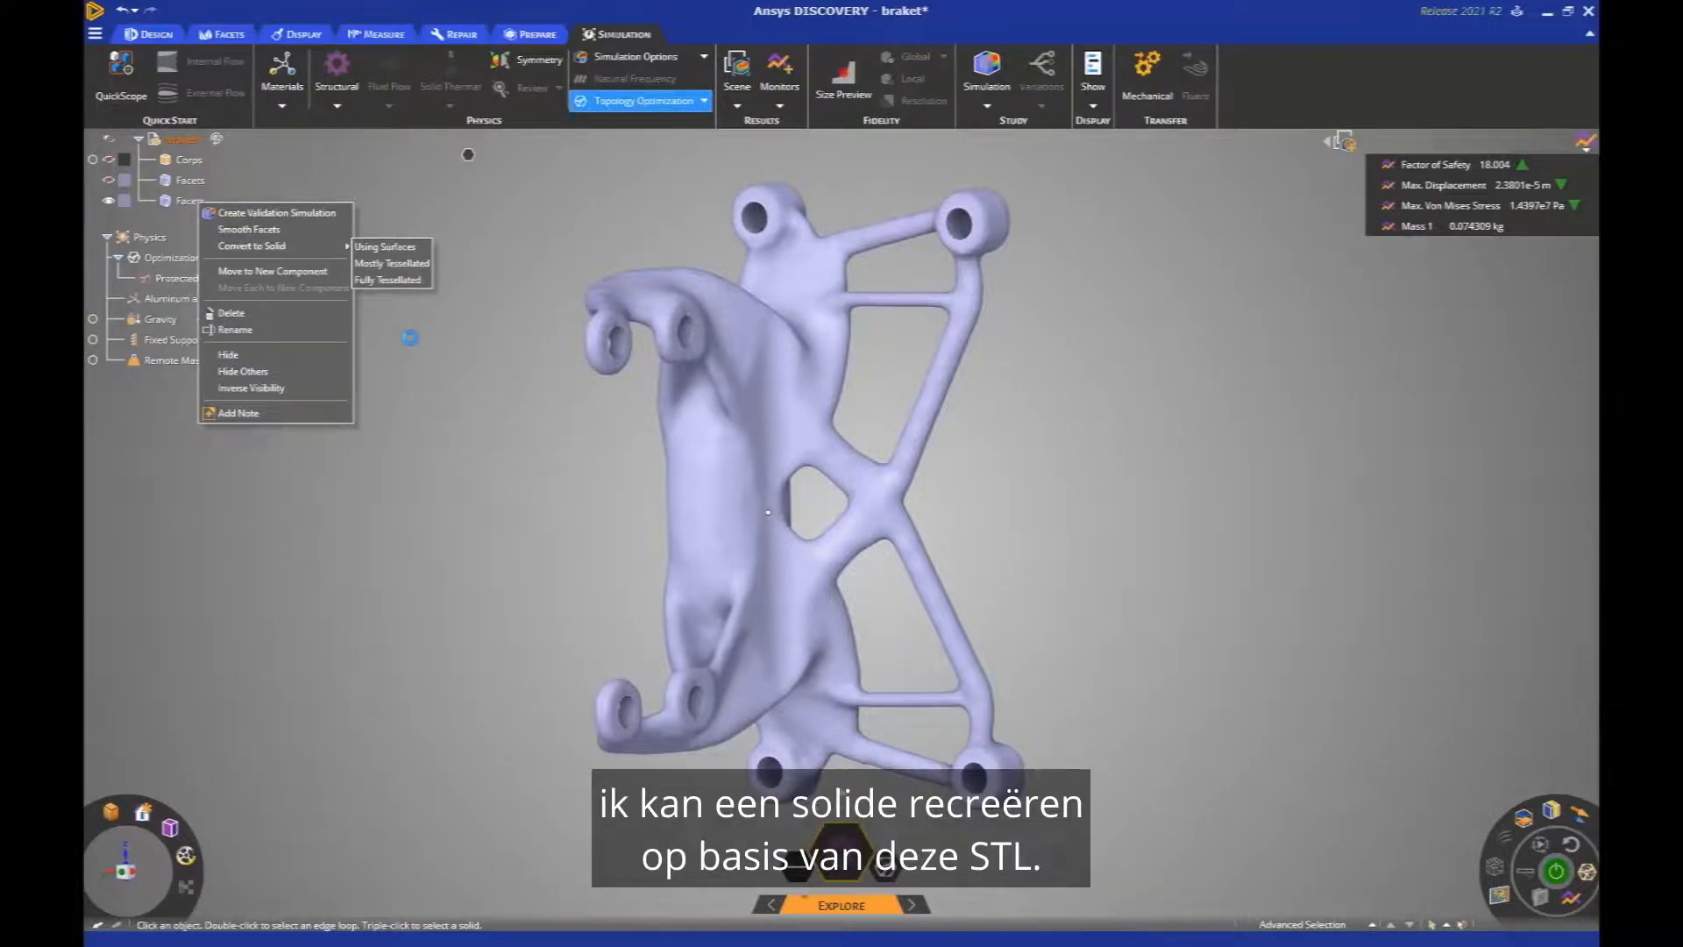
{"action": "key", "text": "Escape"}
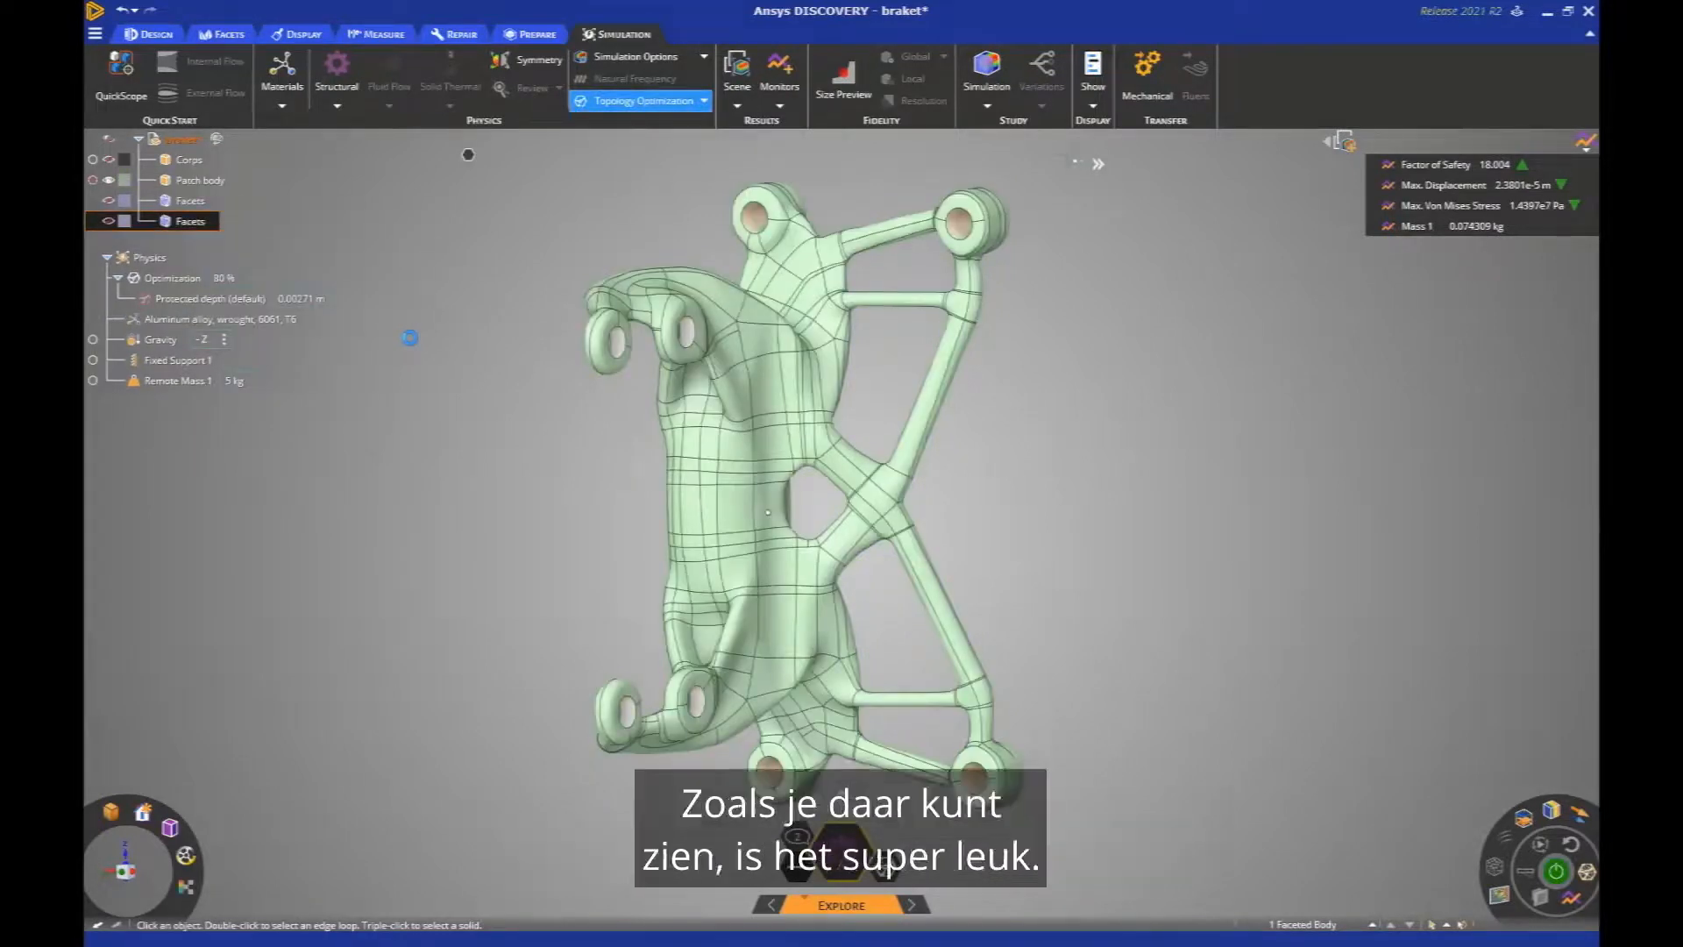
{"action": "left_click", "coordinate": [441, 413]}
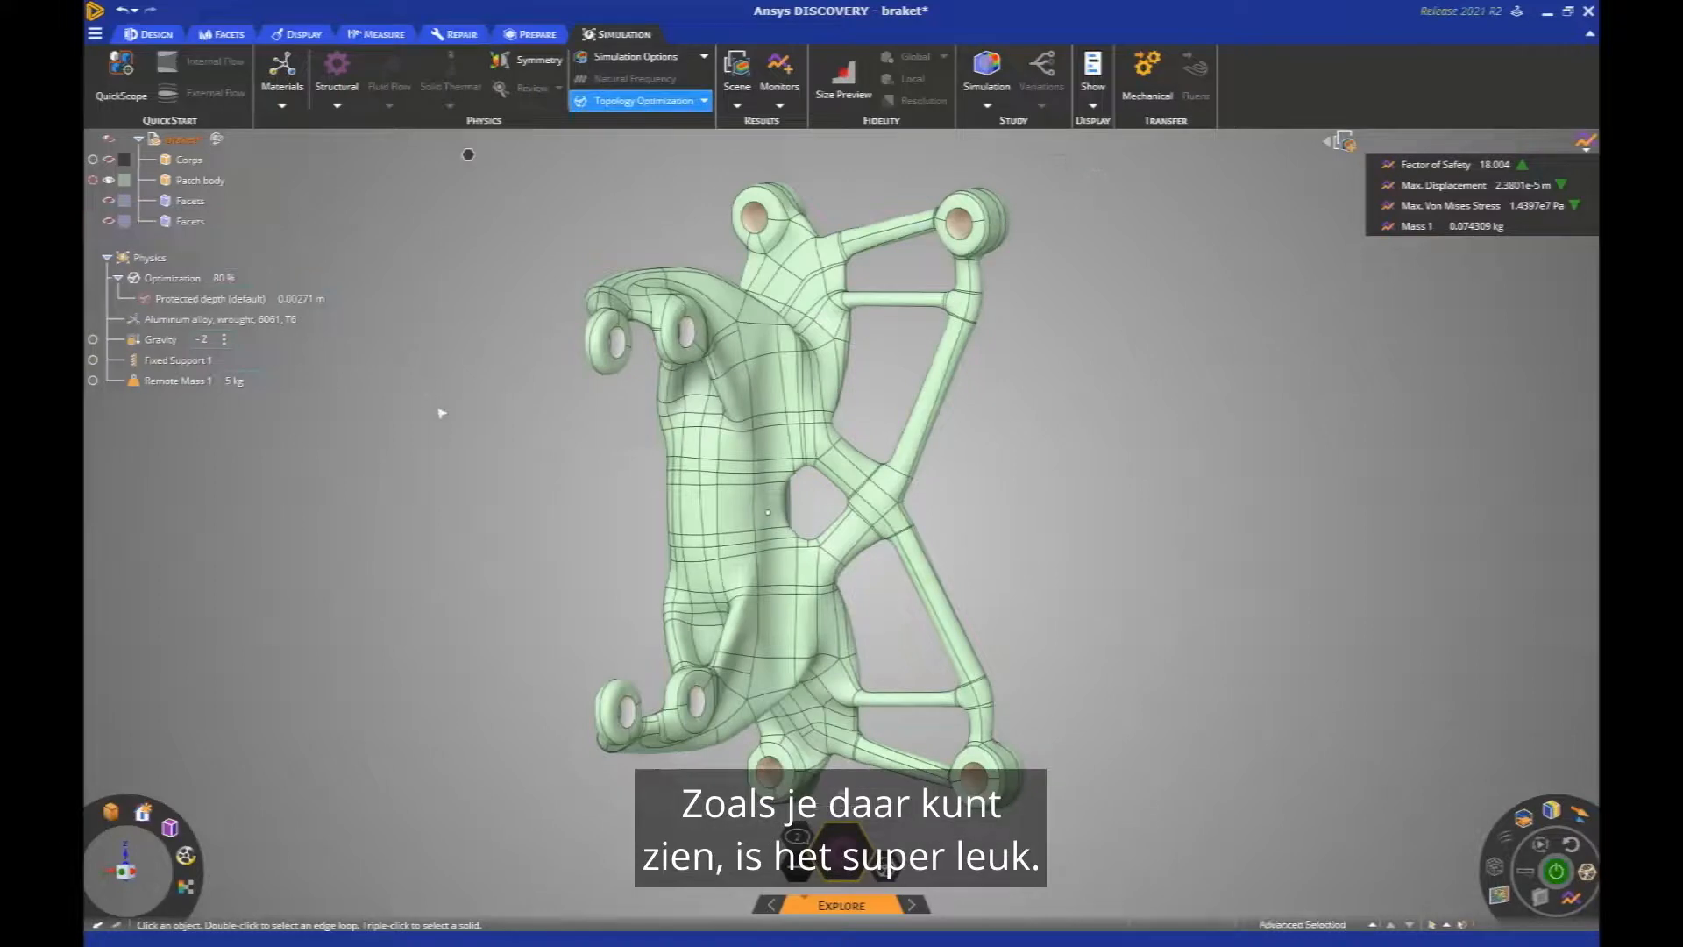
{"action": "middle_click_drag", "start_coordinate": [441, 412], "coordinate": [588, 408]}
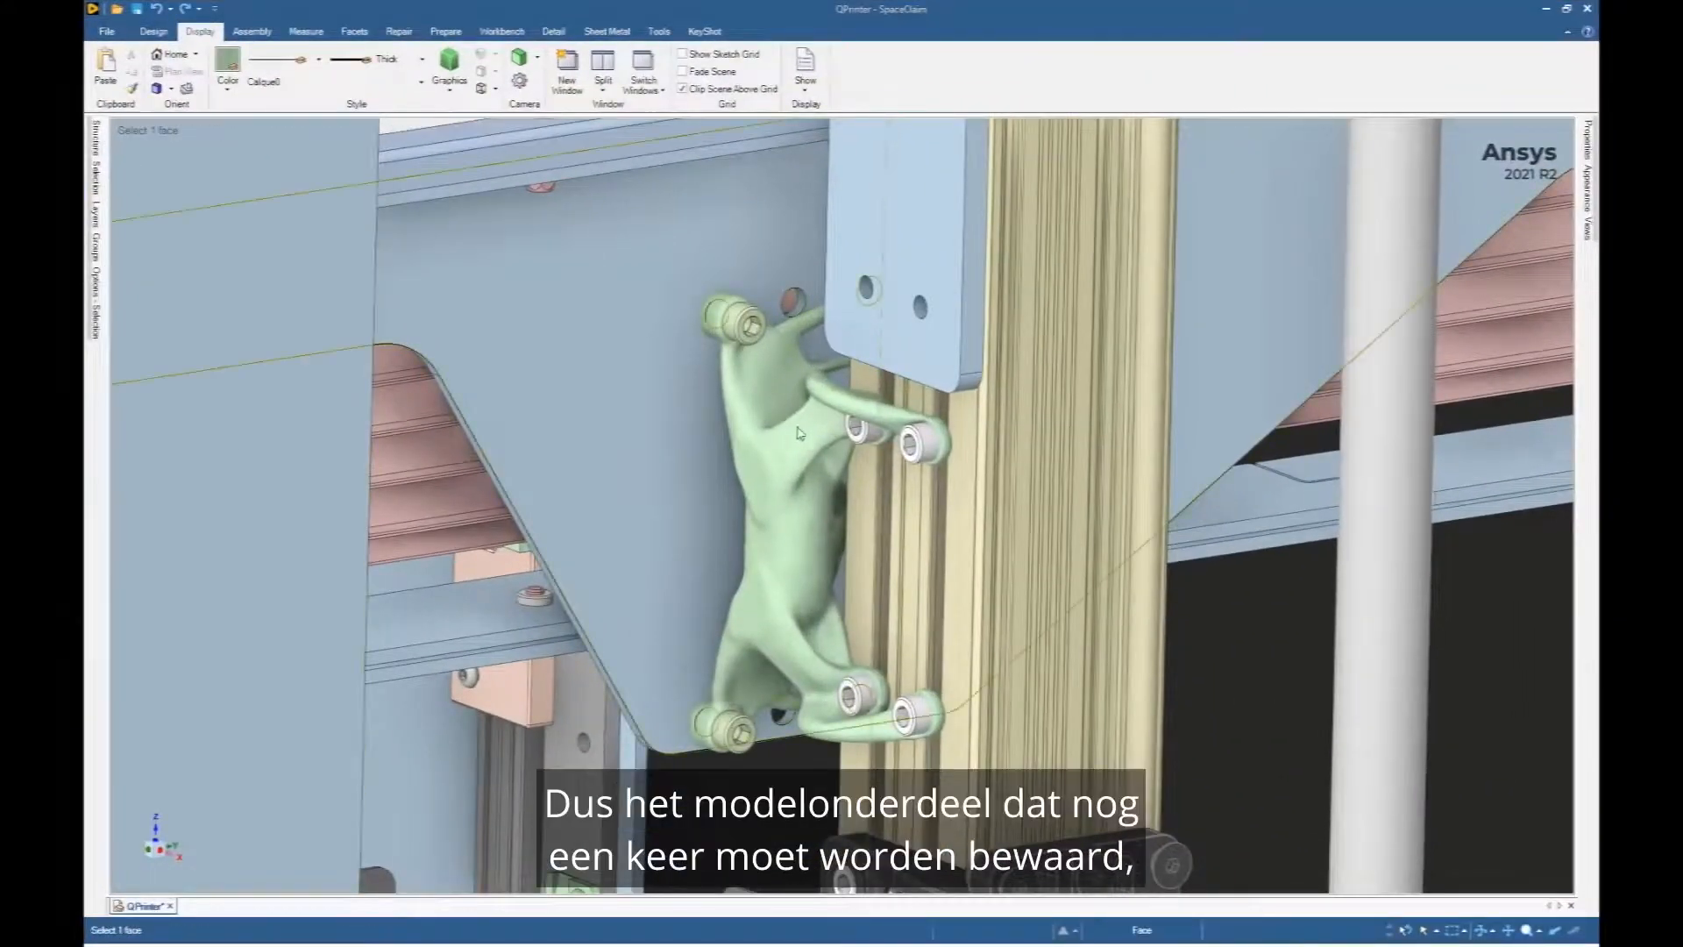
- In SpaceClaim's QPrinter assembly, section the view through the two lower screws on the profile side and inspect how the optimized bracket fits
{"action": "scroll", "coordinate": [815, 681], "scroll_direction": "up", "scroll_amount": 5}
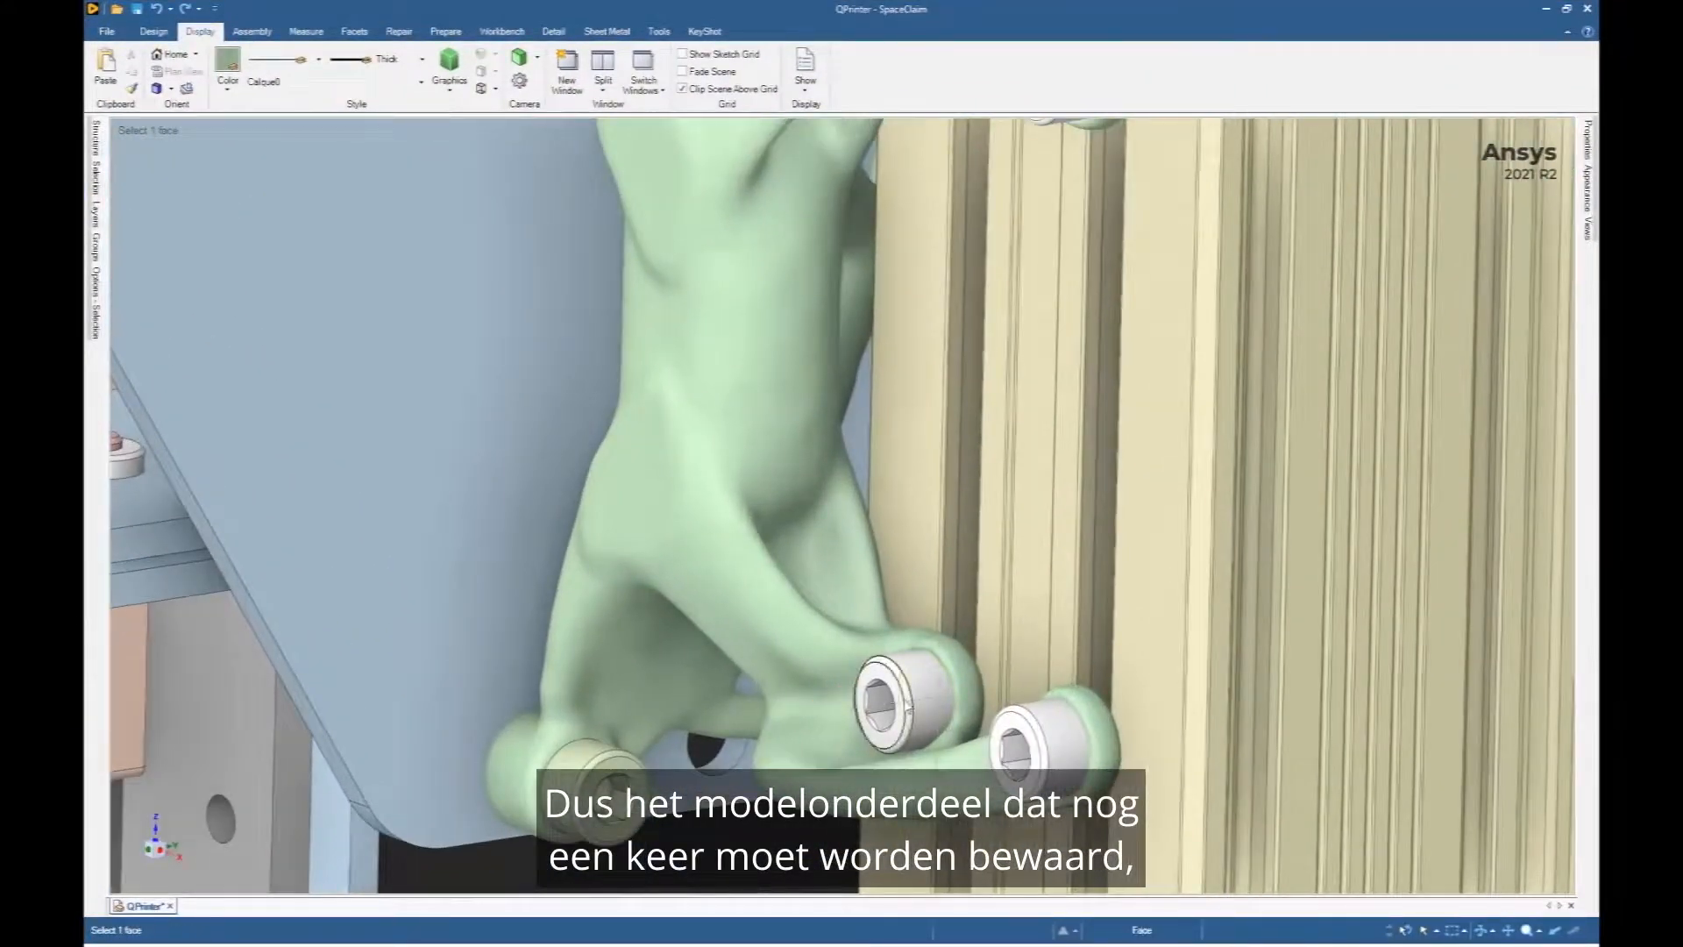
{"action": "left_click", "coordinate": [905, 704], "text": "ctrl"}
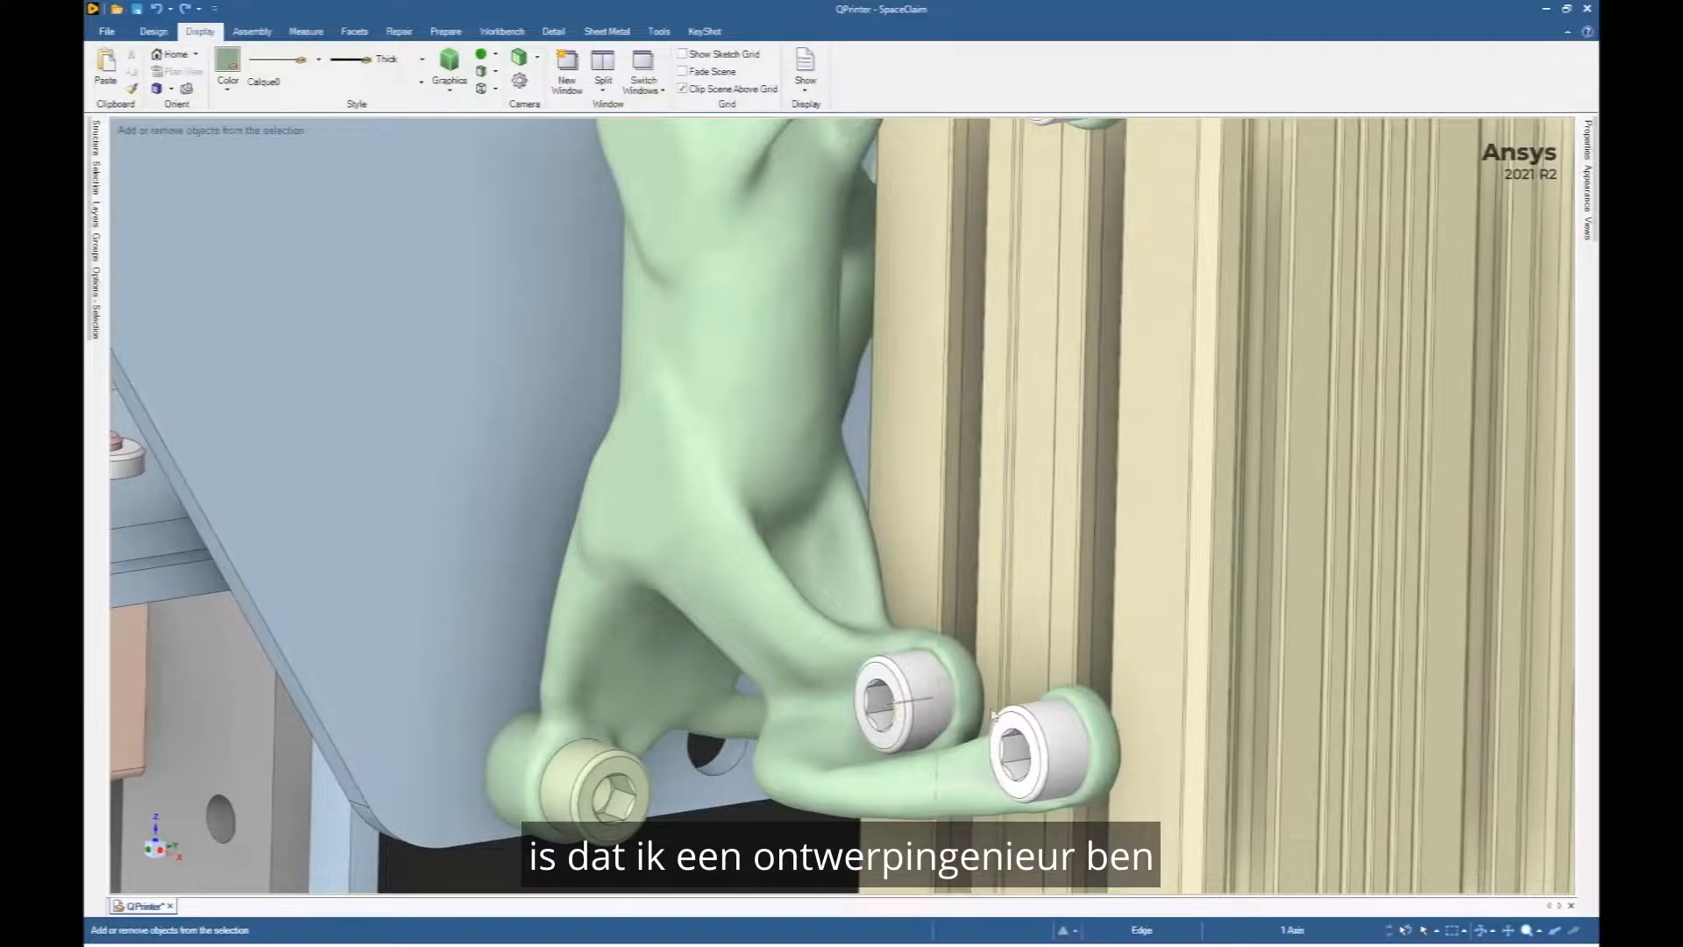
{"action": "left_click", "coordinate": [1023, 759], "text": "ctrl"}
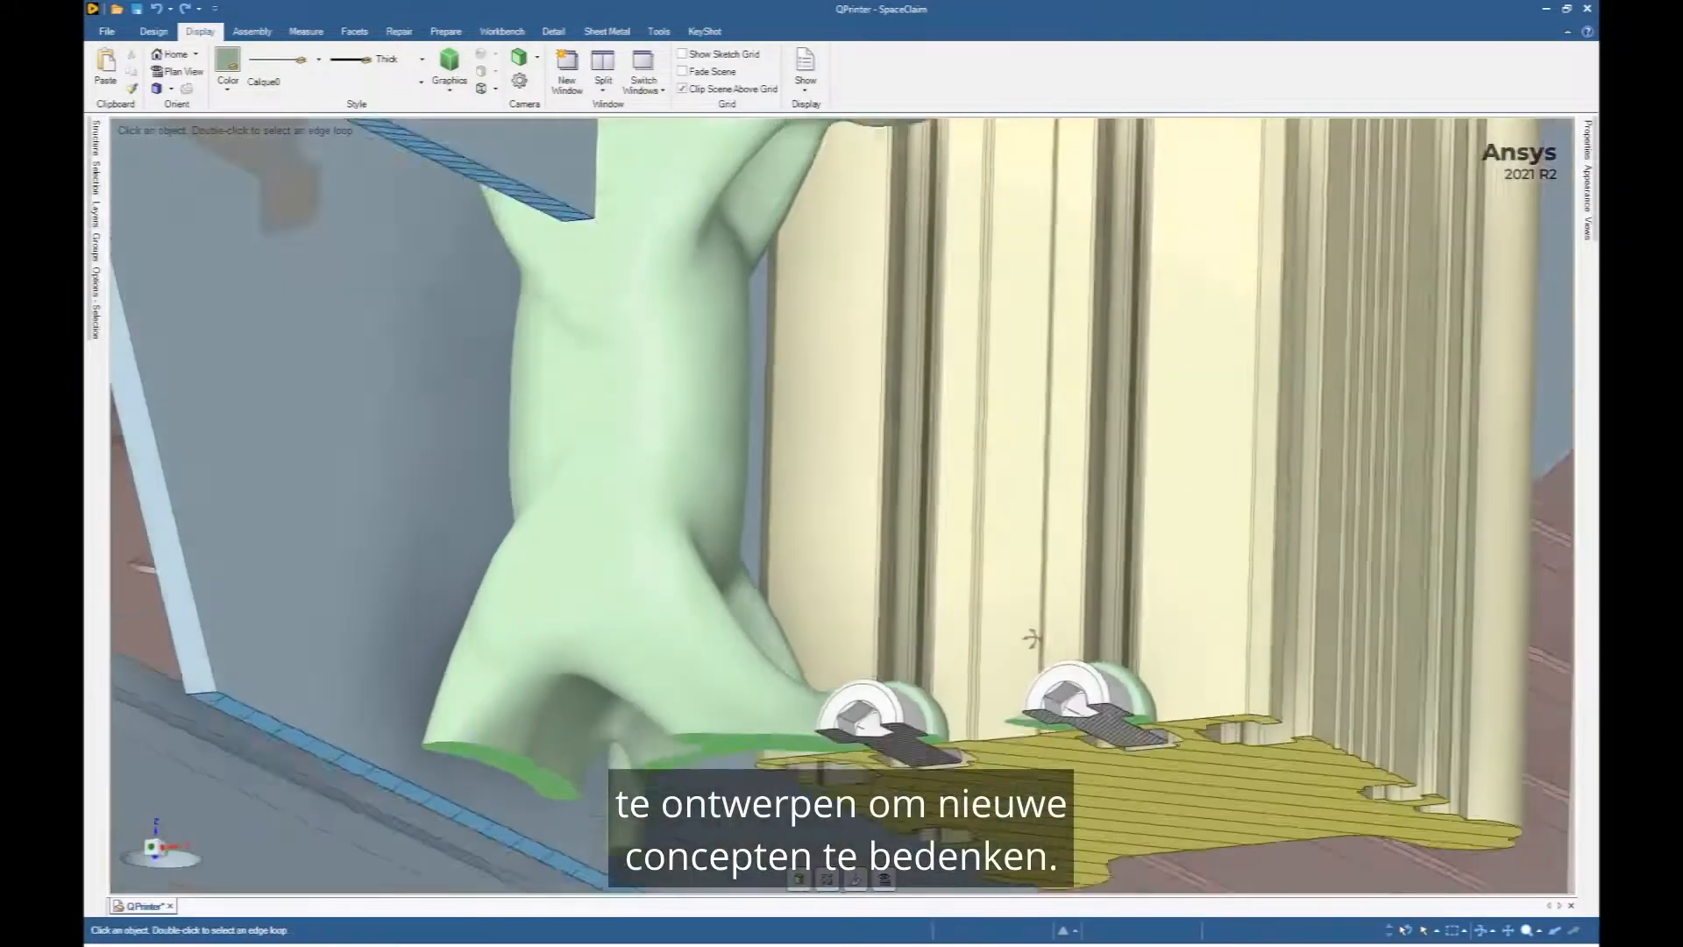
{"action": "middle_click_drag", "start_coordinate": [1032, 639], "coordinate": [1034, 393]}
{"action": "mouse_move", "coordinate": [881, 542]}
{"action": "middle_mouse_down", "text": "shift"}
{"action": "mouse_move", "coordinate": [909, 479]}
{"action": "mouse_move", "coordinate": [881, 482]}
{"action": "mouse_move", "coordinate": [908, 307]}
{"action": "mouse_move", "coordinate": [909, 786]}
{"action": "middle_mouse_up", "text": "shift"}
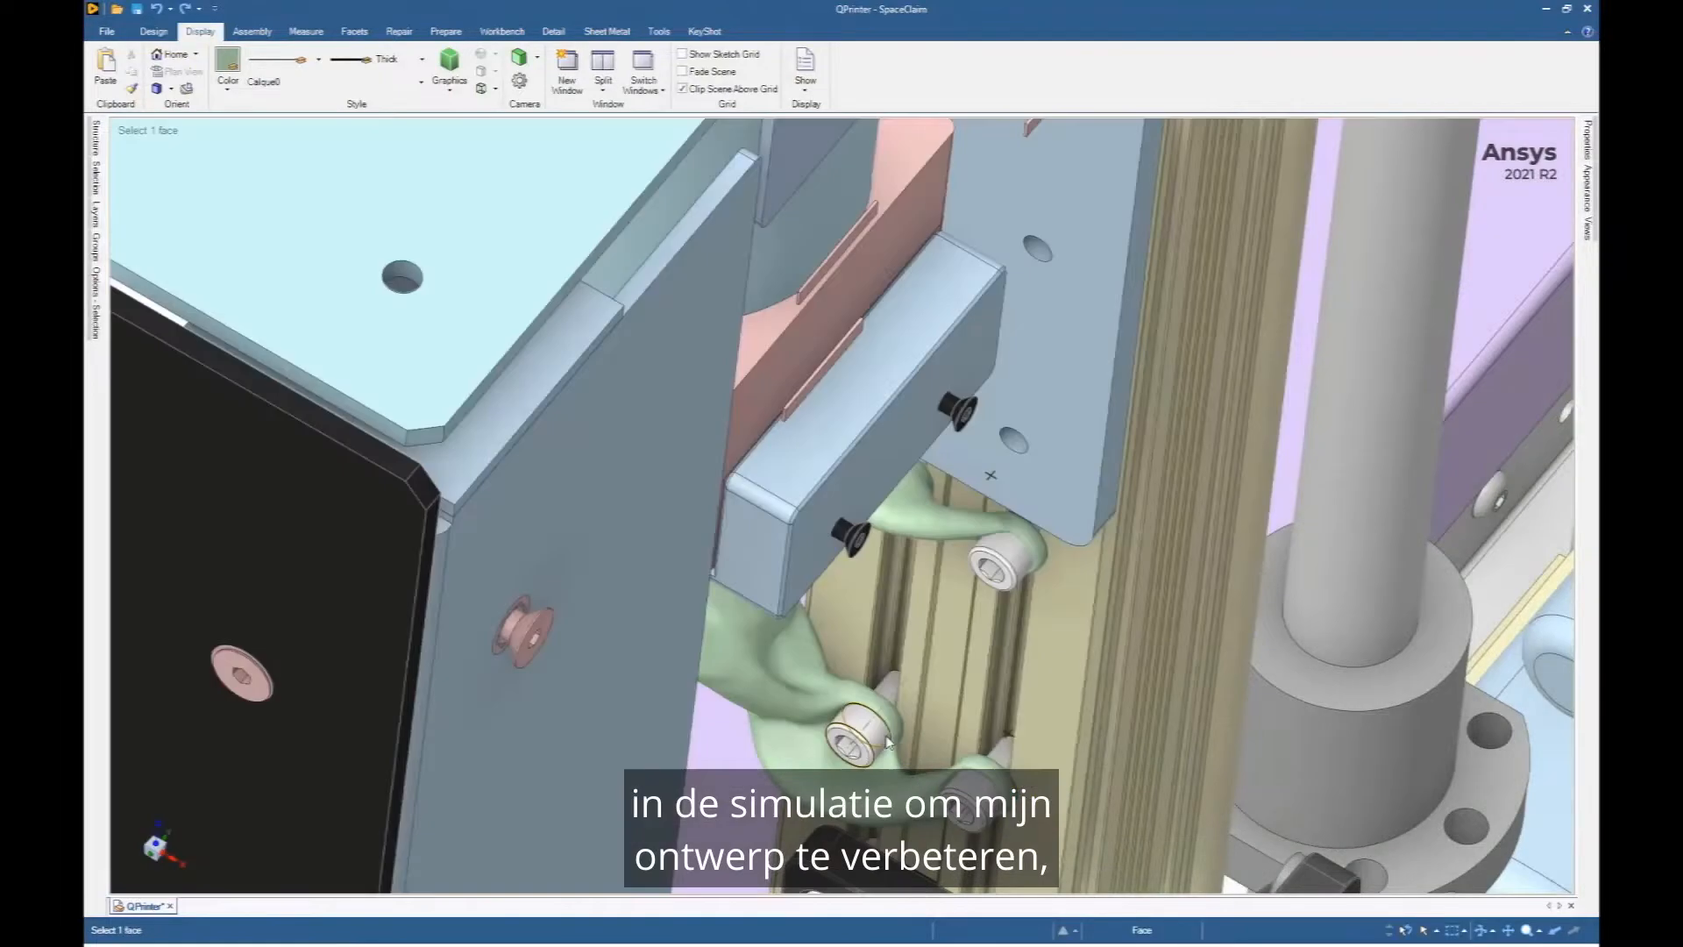
{"action": "middle_click_drag", "start_coordinate": [879, 605], "coordinate": [869, 426]}
{"action": "scroll", "coordinate": [878, 480], "scroll_direction": "down", "scroll_amount": 3}
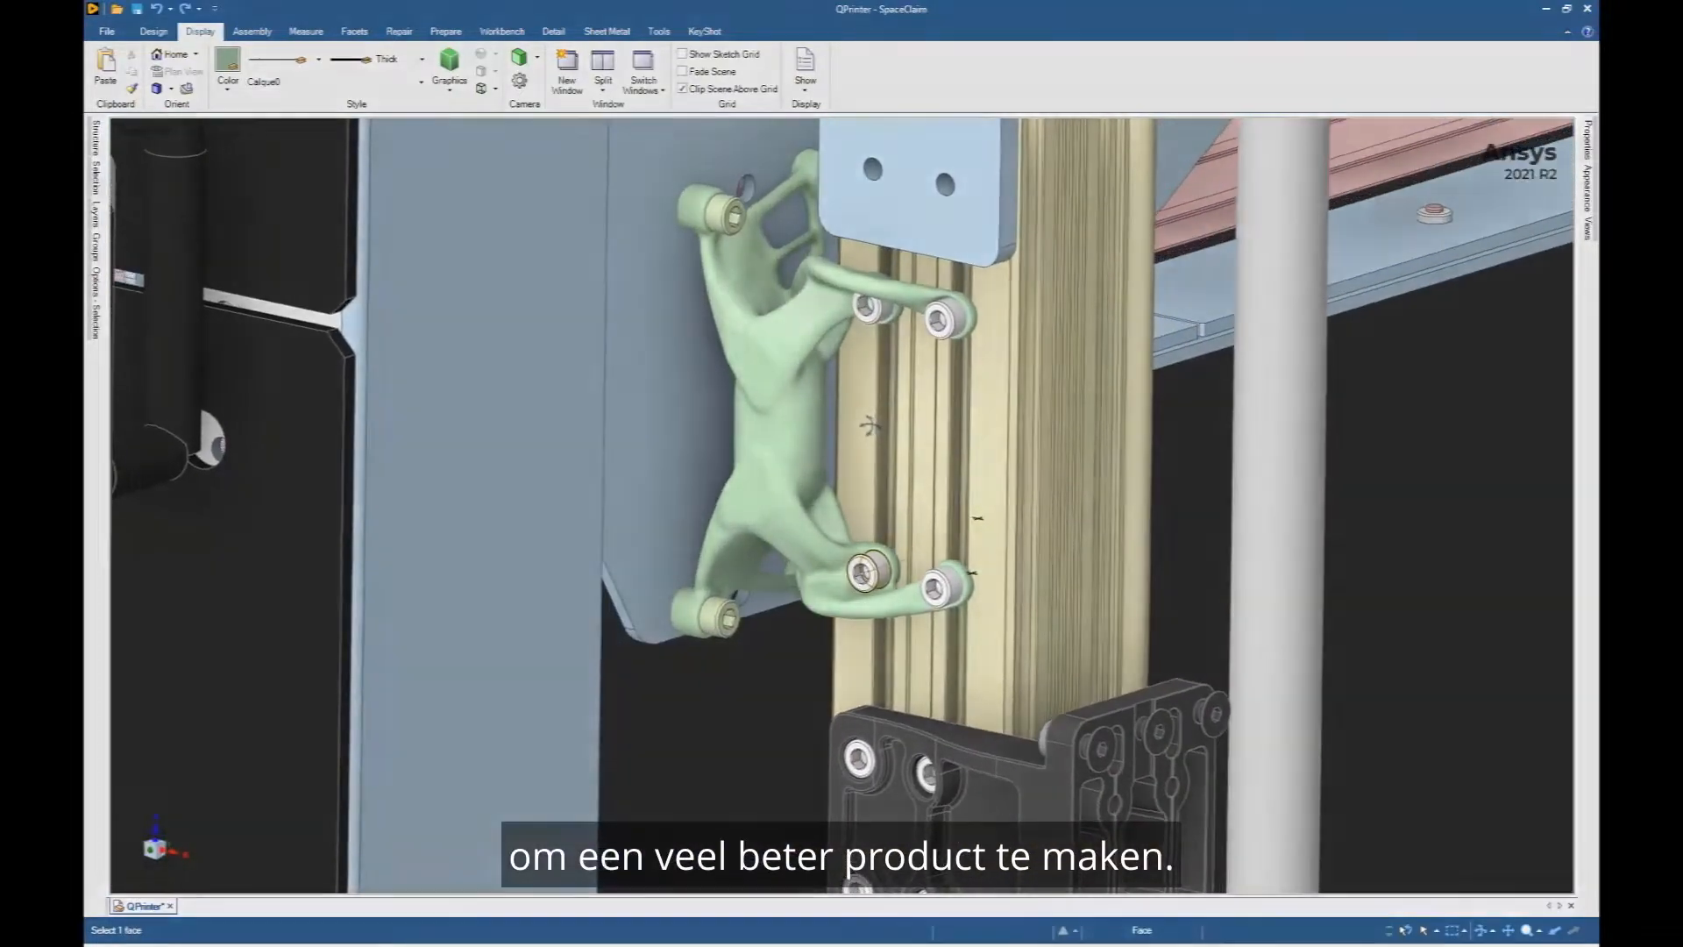